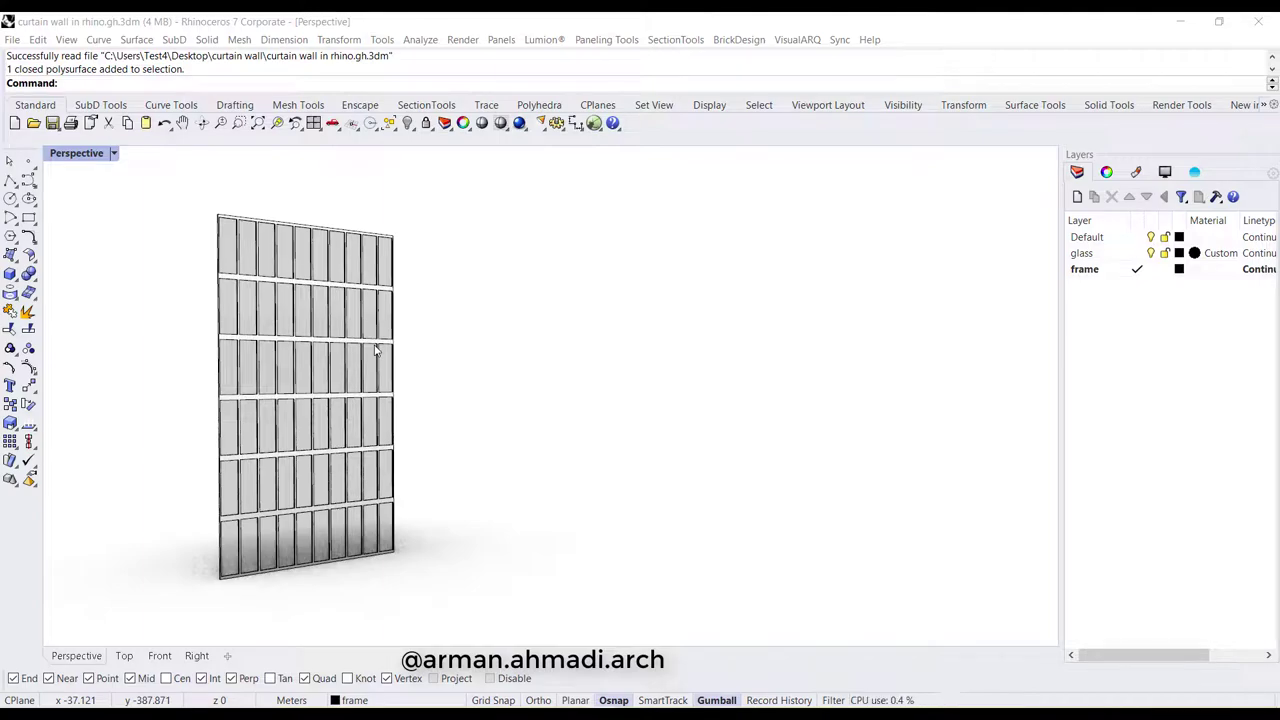
- Orbit the Perspective view around the finished curtain wall model
{"action": "right_click_drag", "start_coordinate": [411, 371], "coordinate": [297, 403]}
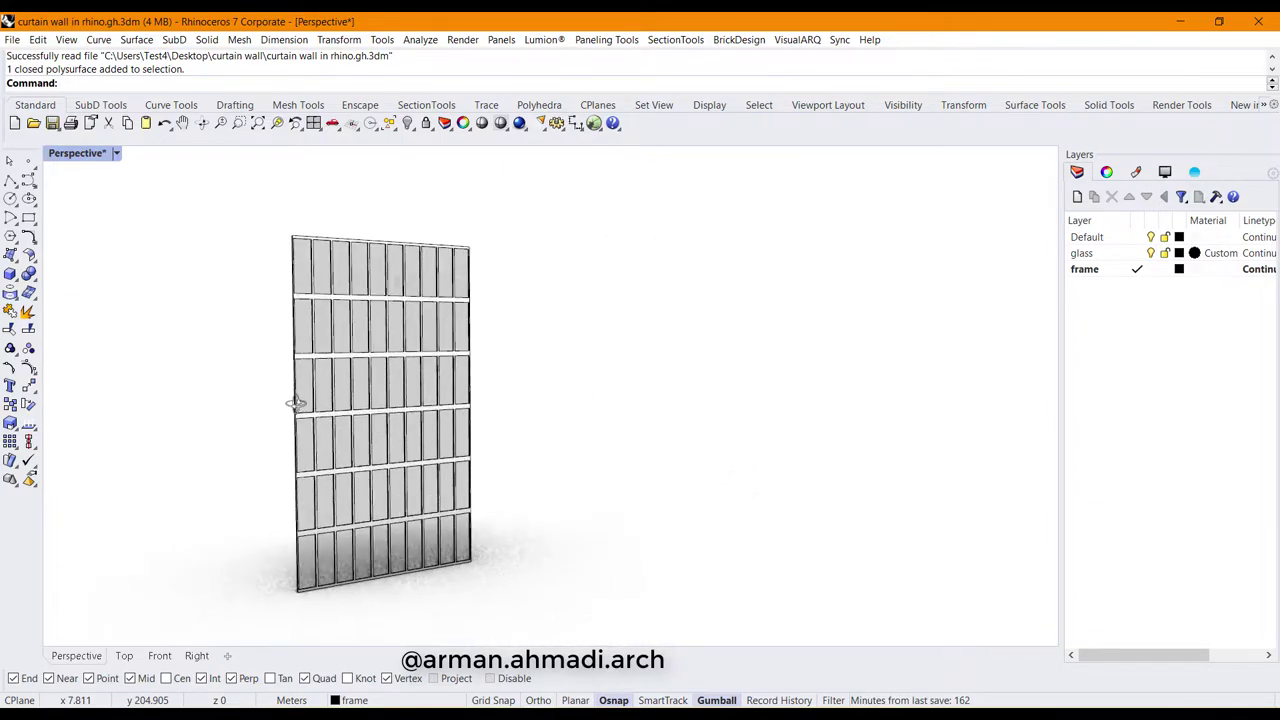
{"action": "mouse_move", "coordinate": [429, 451]}
{"action": "right_mouse_down"}
{"action": "mouse_move", "coordinate": [520, 380]}
{"action": "mouse_move", "coordinate": [500, 455]}
{"action": "mouse_move", "coordinate": [454, 449]}
{"action": "right_mouse_up"}
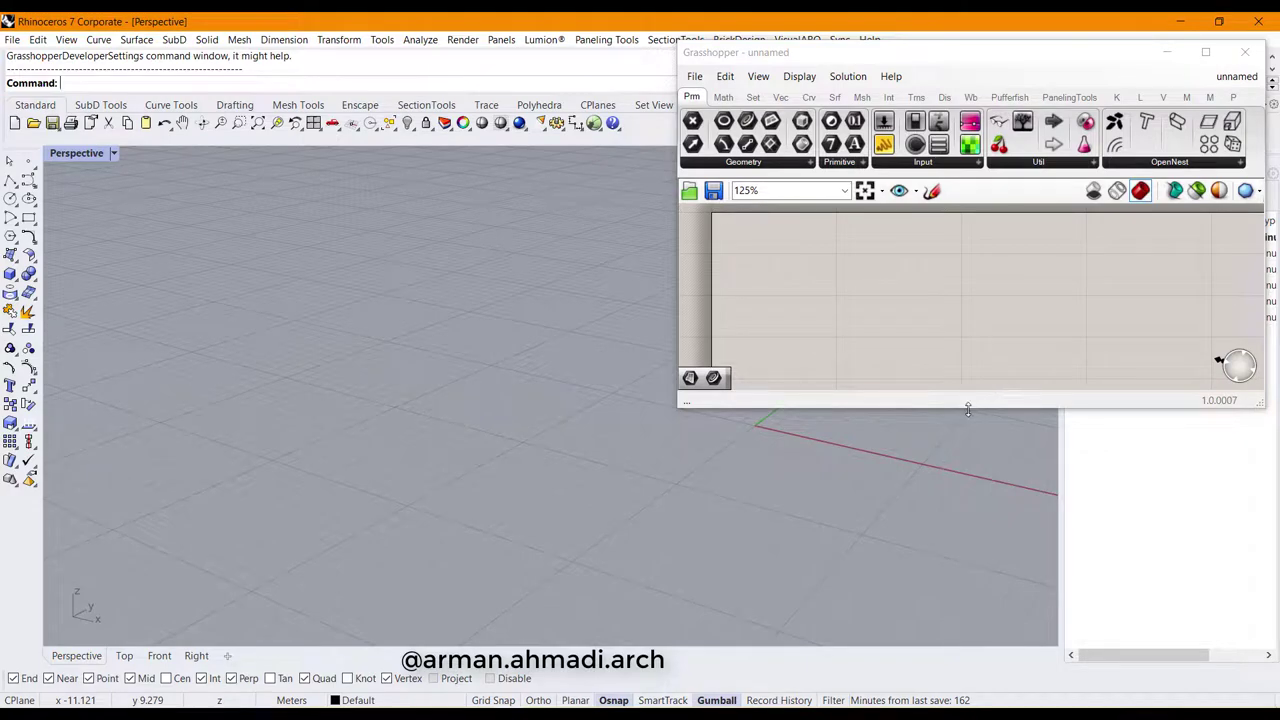
- Make the Grasshopper window taller and draw a single two-point polyline on the ground plane
{"action": "left_click_drag", "start_coordinate": [967, 408], "coordinate": [996, 706]}
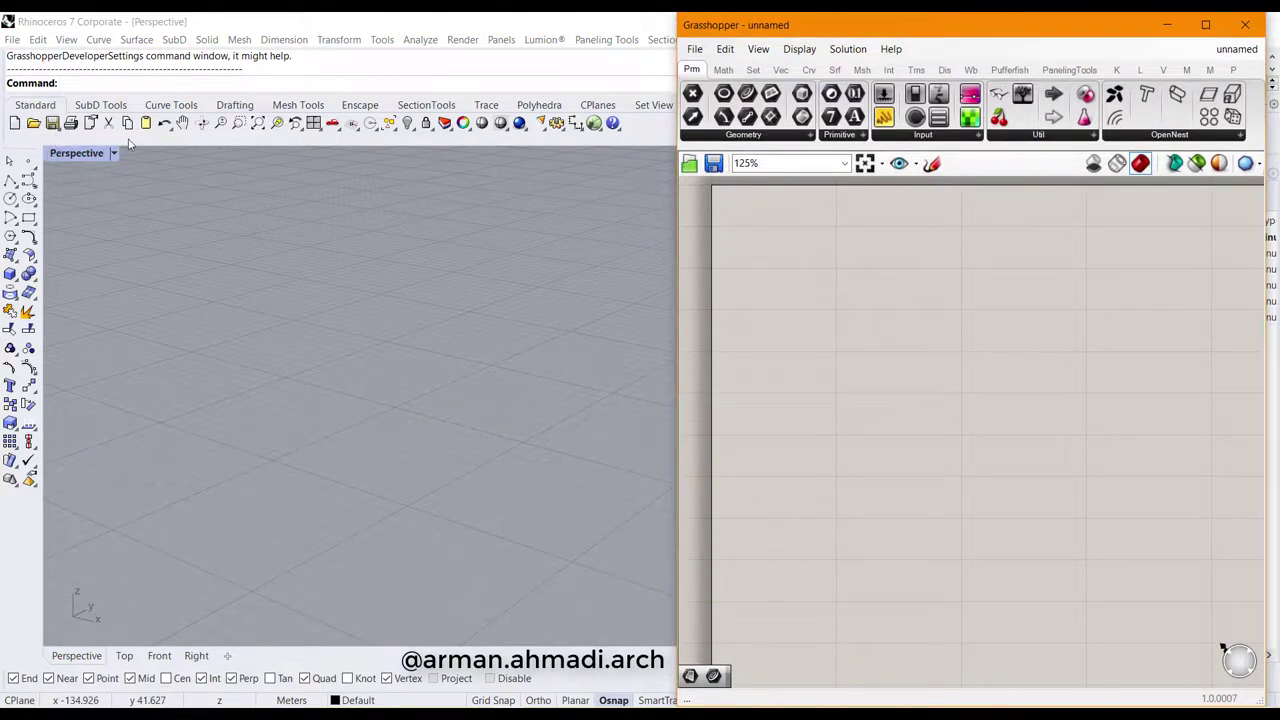
{"action": "left_click", "coordinate": [9, 180]}
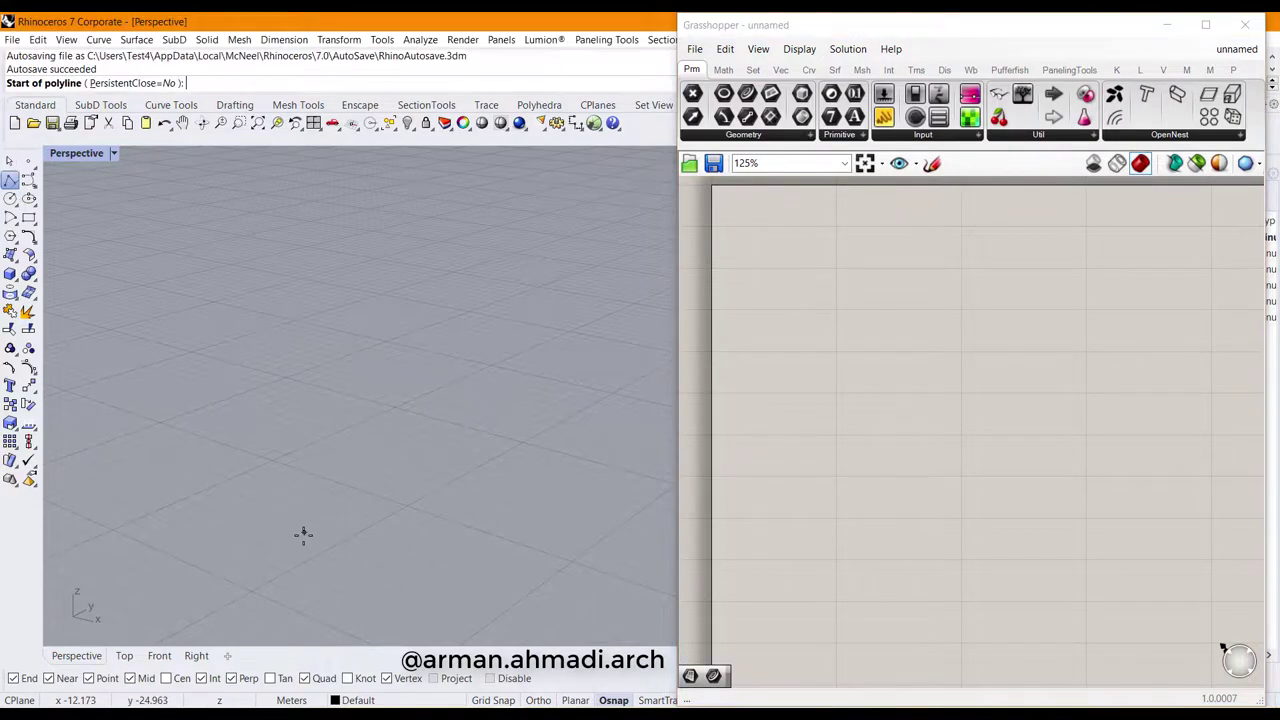
{"action": "left_click", "coordinate": [252, 518]}
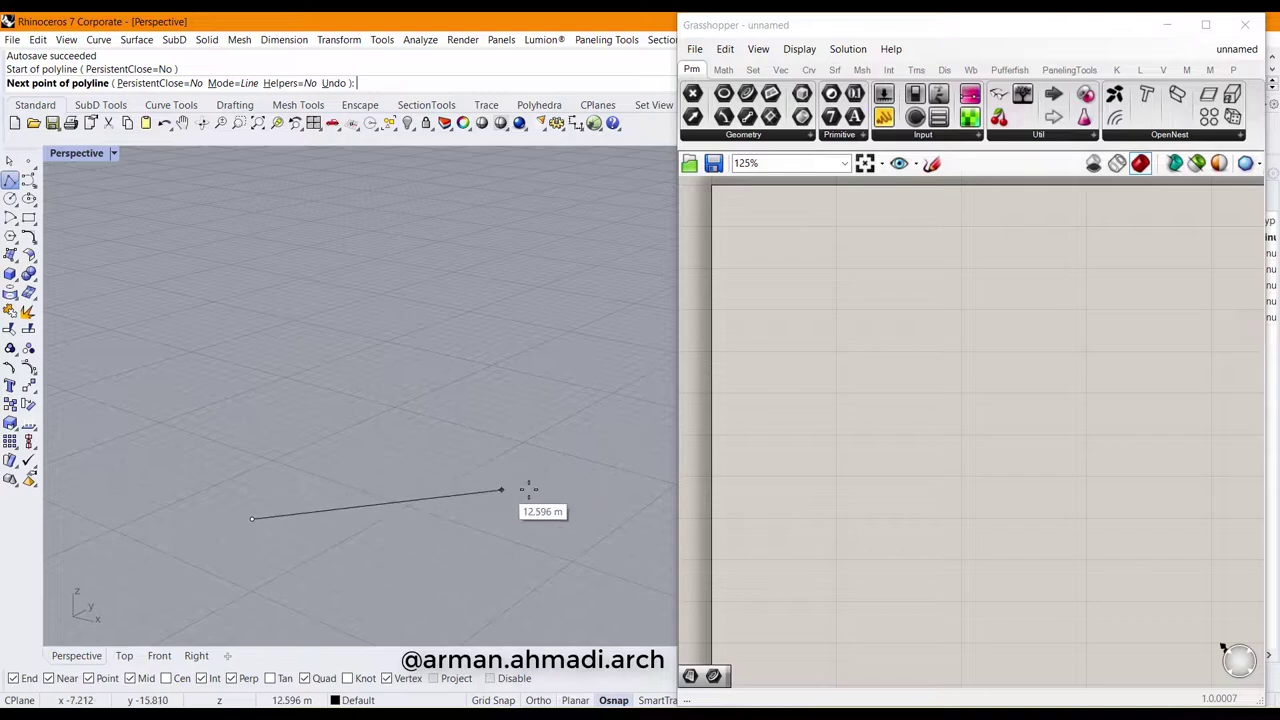
{"action": "left_click", "coordinate": [450, 491]}
{"action": "key", "text": "Return"}
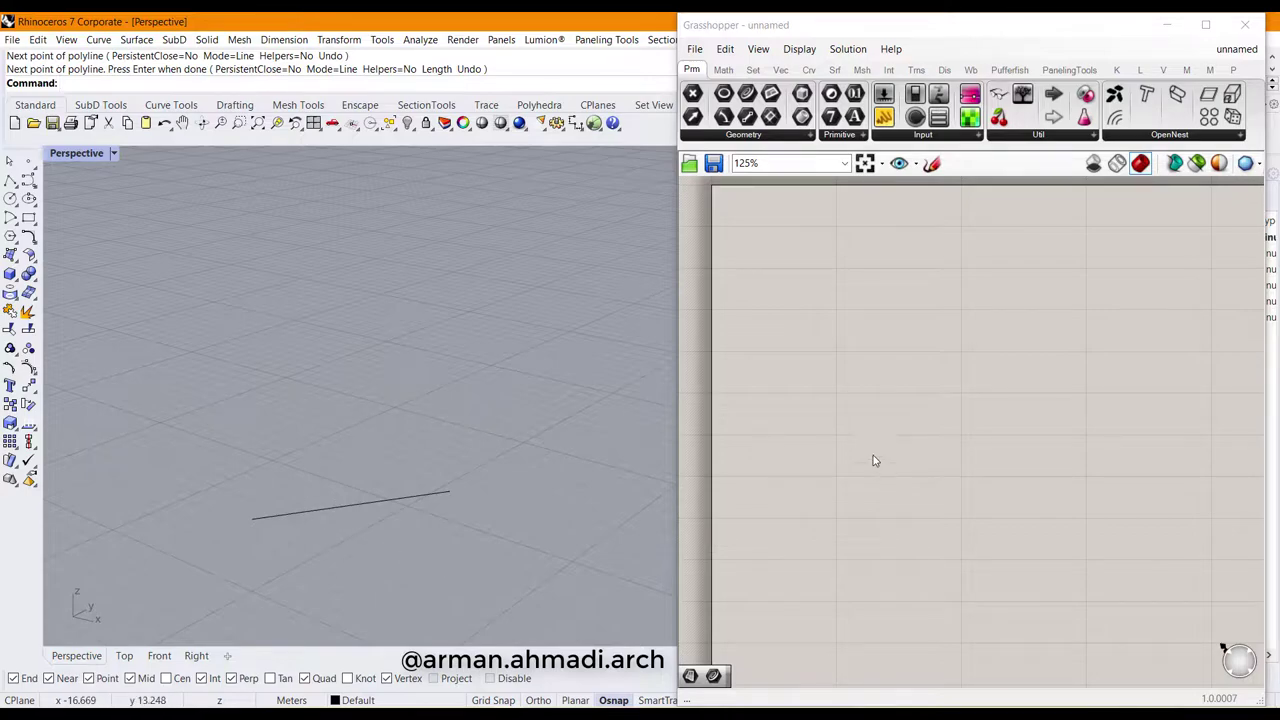
- Place a Curve parameter in Grasshopper and set it to reference the drawn line
{"action": "left_click", "coordinate": [840, 372]}
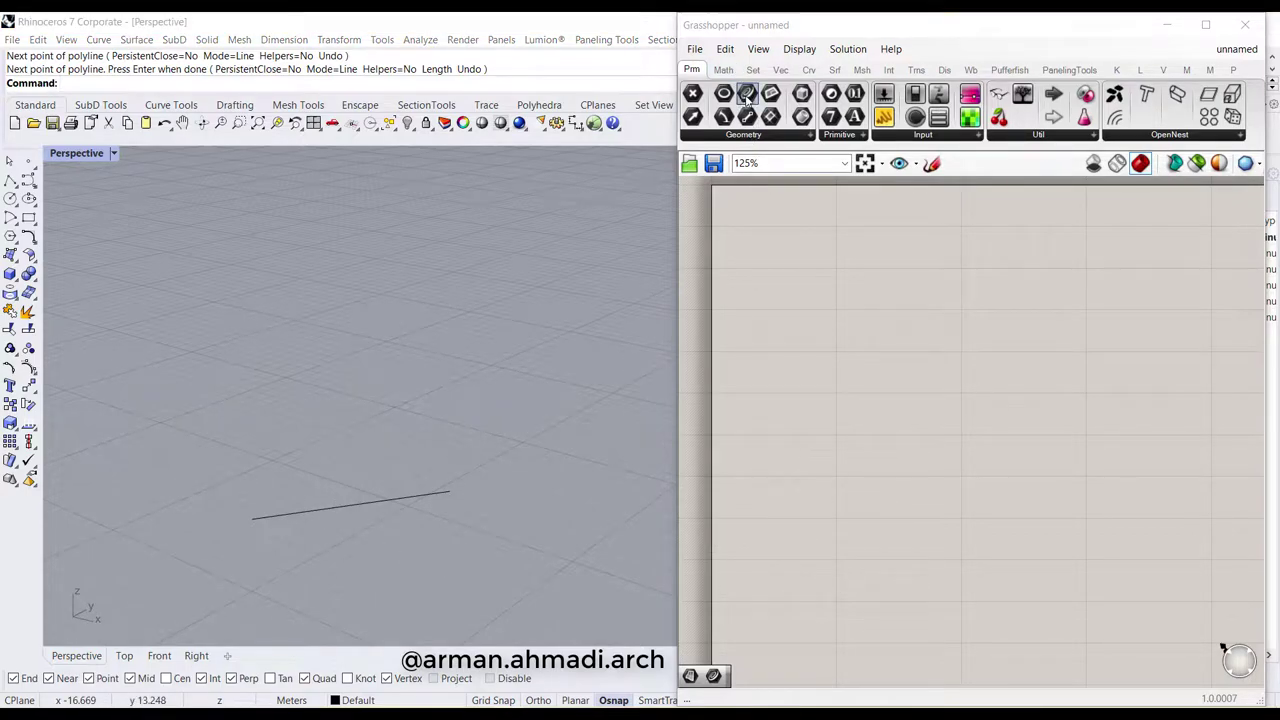
{"action": "left_click_drag", "start_coordinate": [836, 353], "coordinate": [831, 347]}
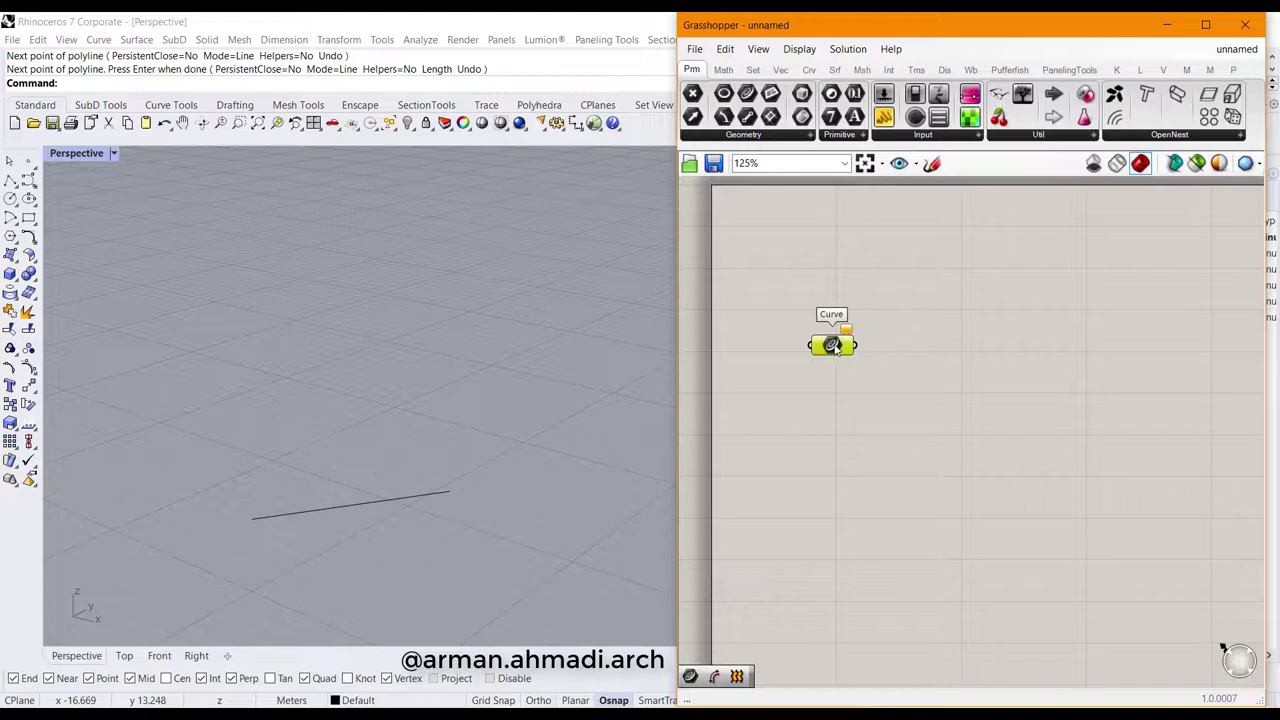
{"action": "right_click", "coordinate": [835, 349]}
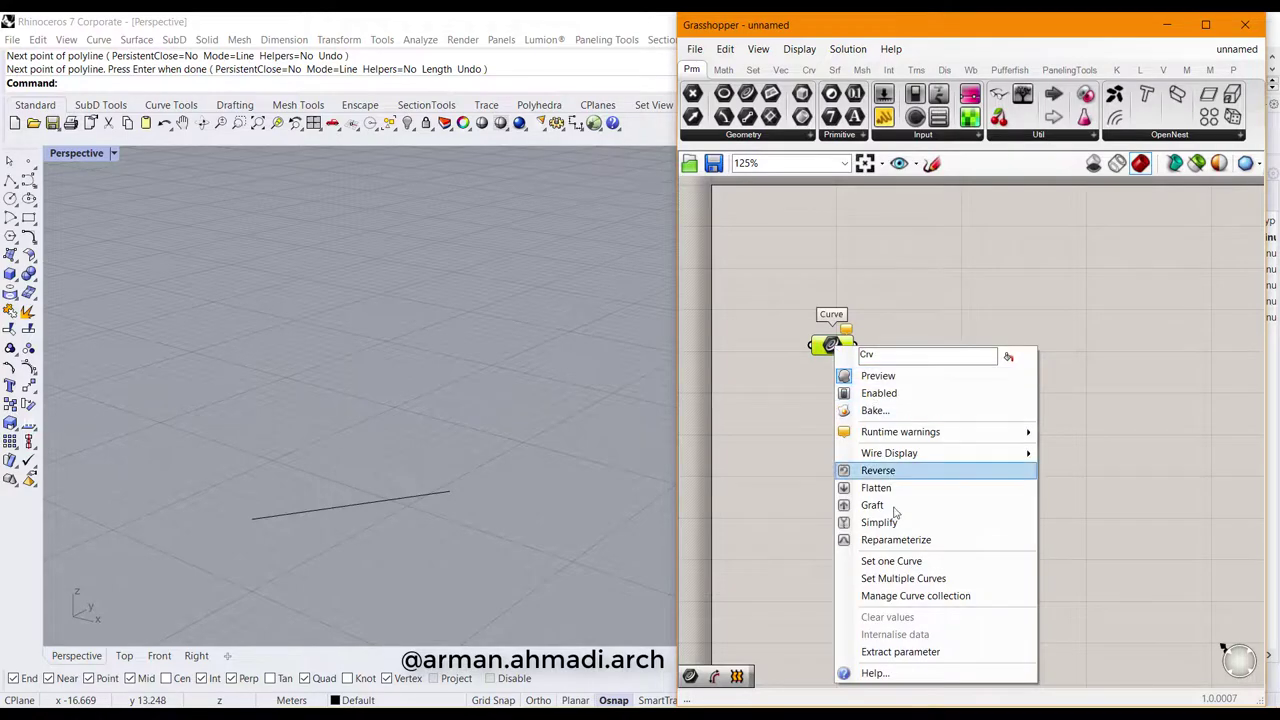
{"action": "left_click", "coordinate": [900, 561]}
{"action": "left_click", "coordinate": [381, 503]}
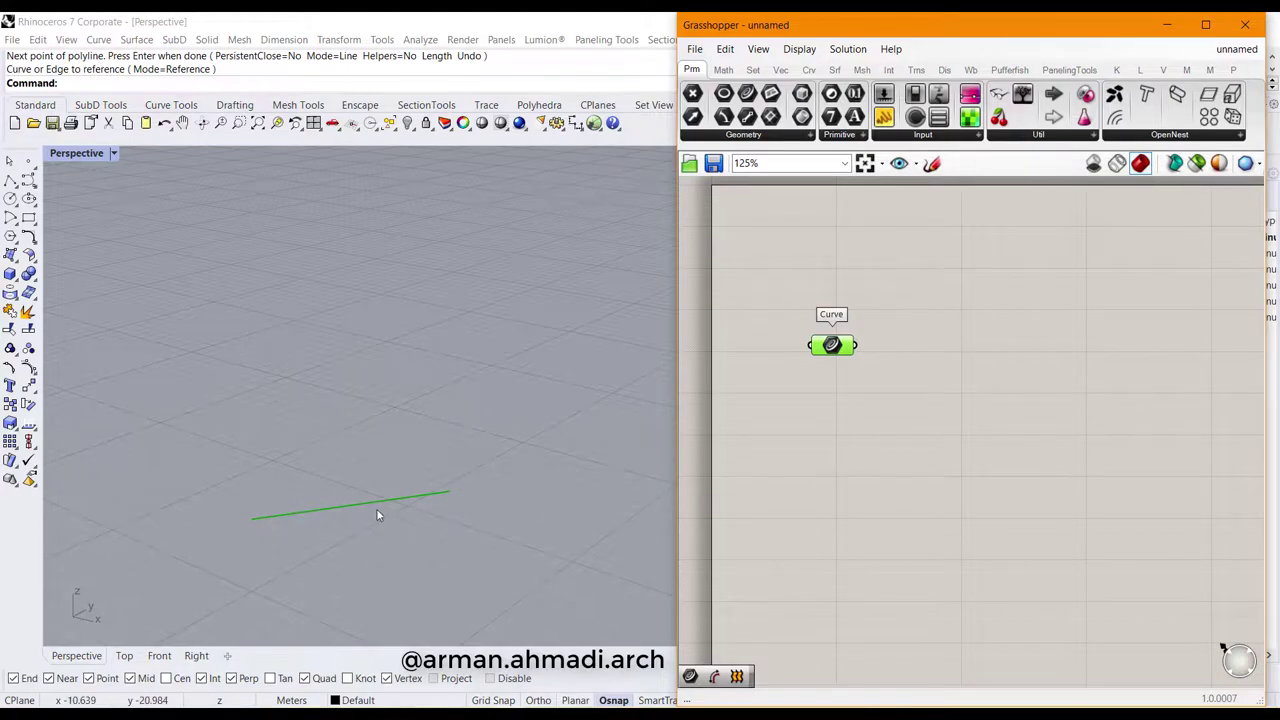
- Add an Extrude component and wire the Curve into its base input
{"action": "double_click", "coordinate": [880, 436]}
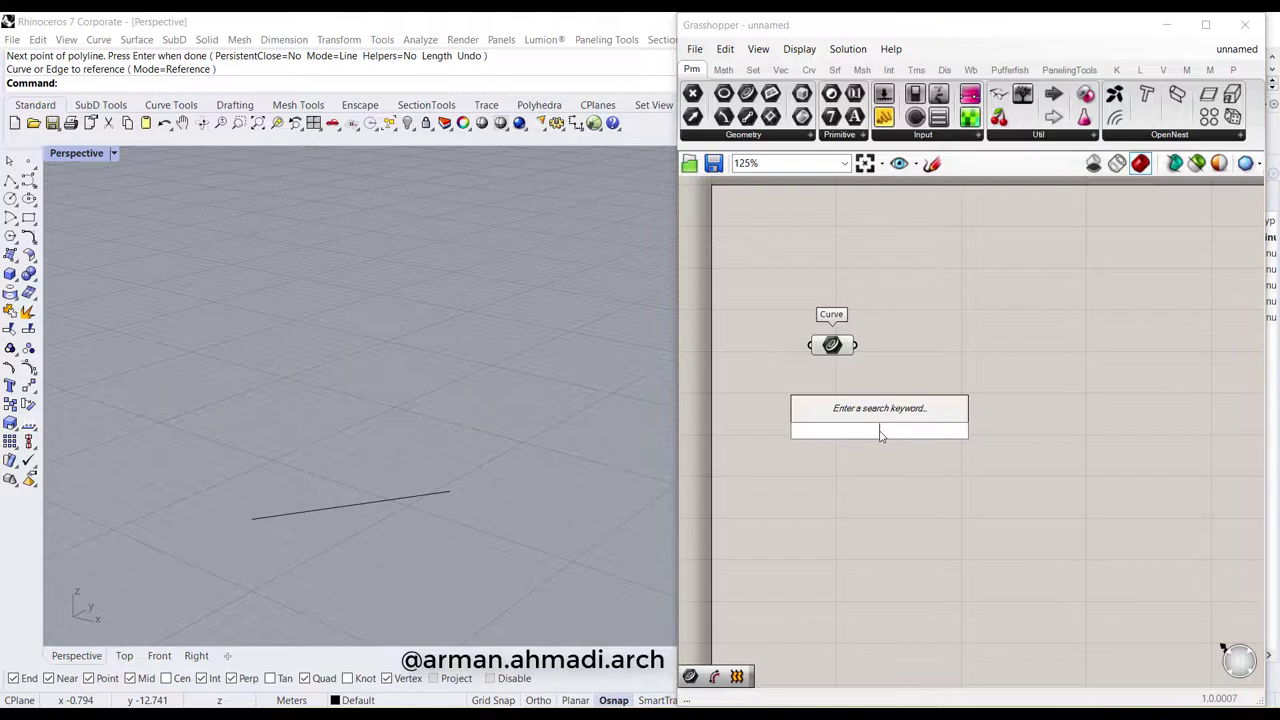
{"action": "type", "text": "extru"}
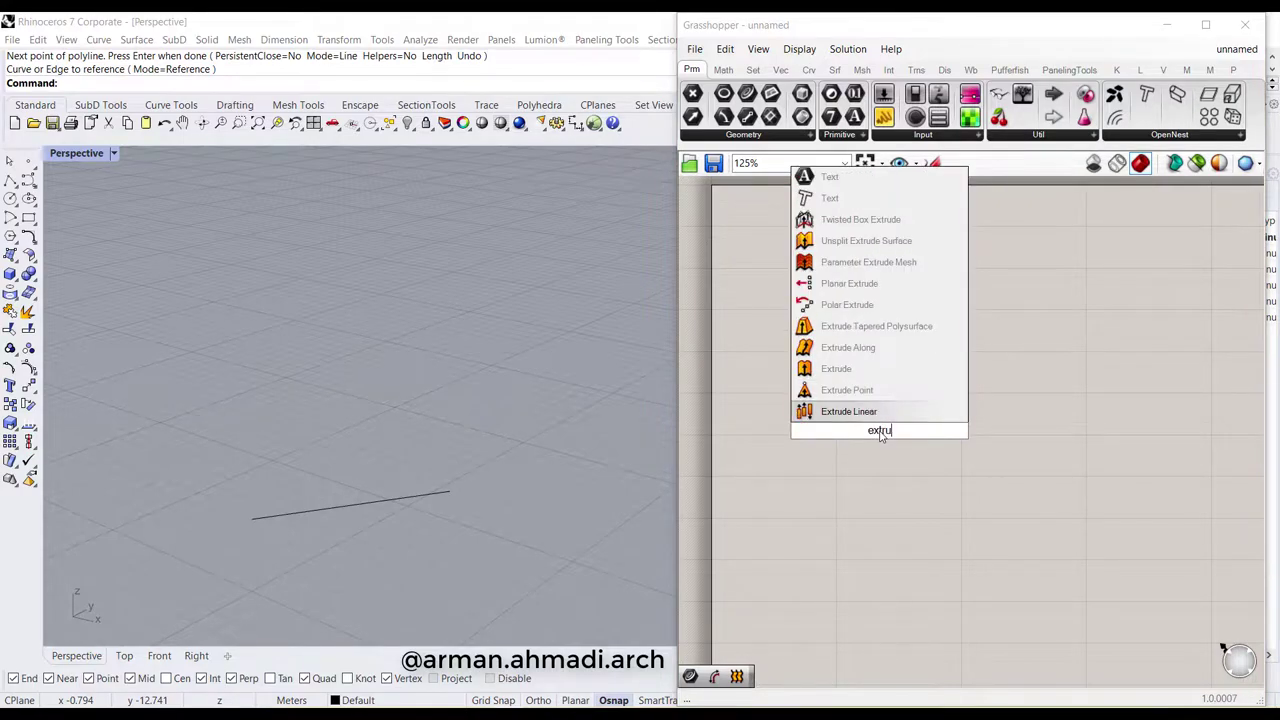
{"action": "left_click", "coordinate": [877, 368]}
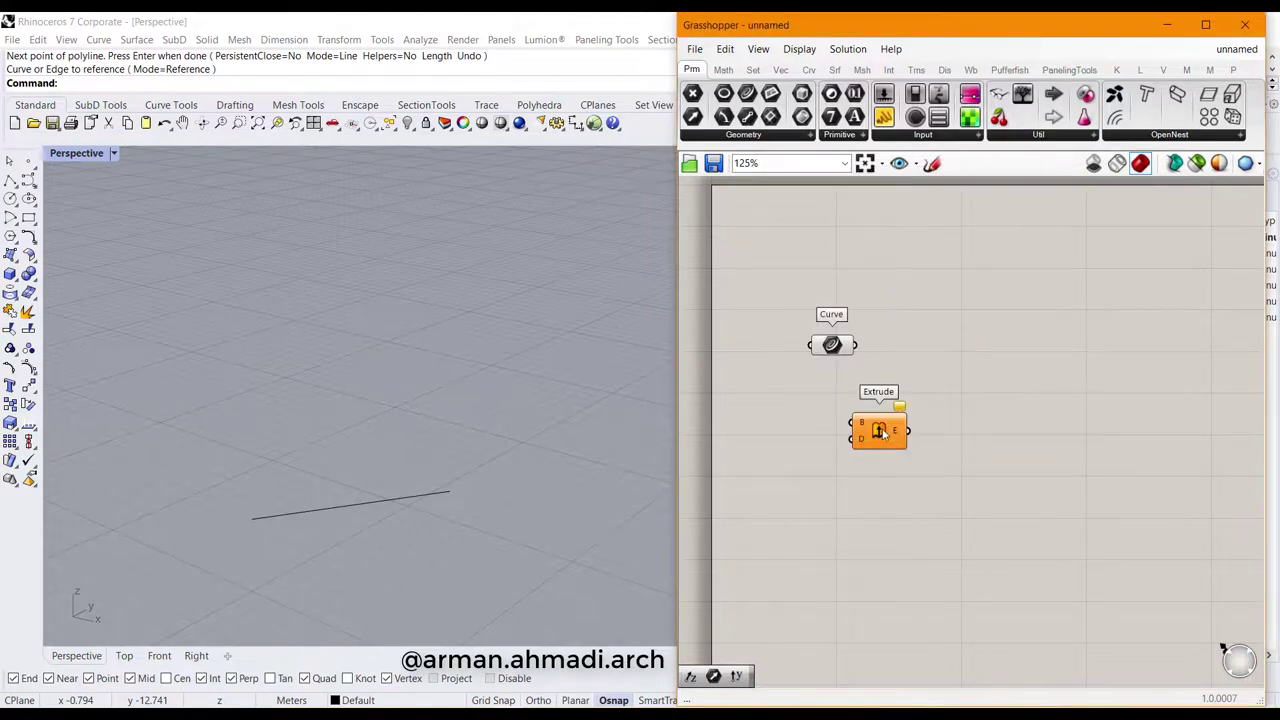
{"action": "left_click_drag", "start_coordinate": [933, 355], "coordinate": [939, 381]}
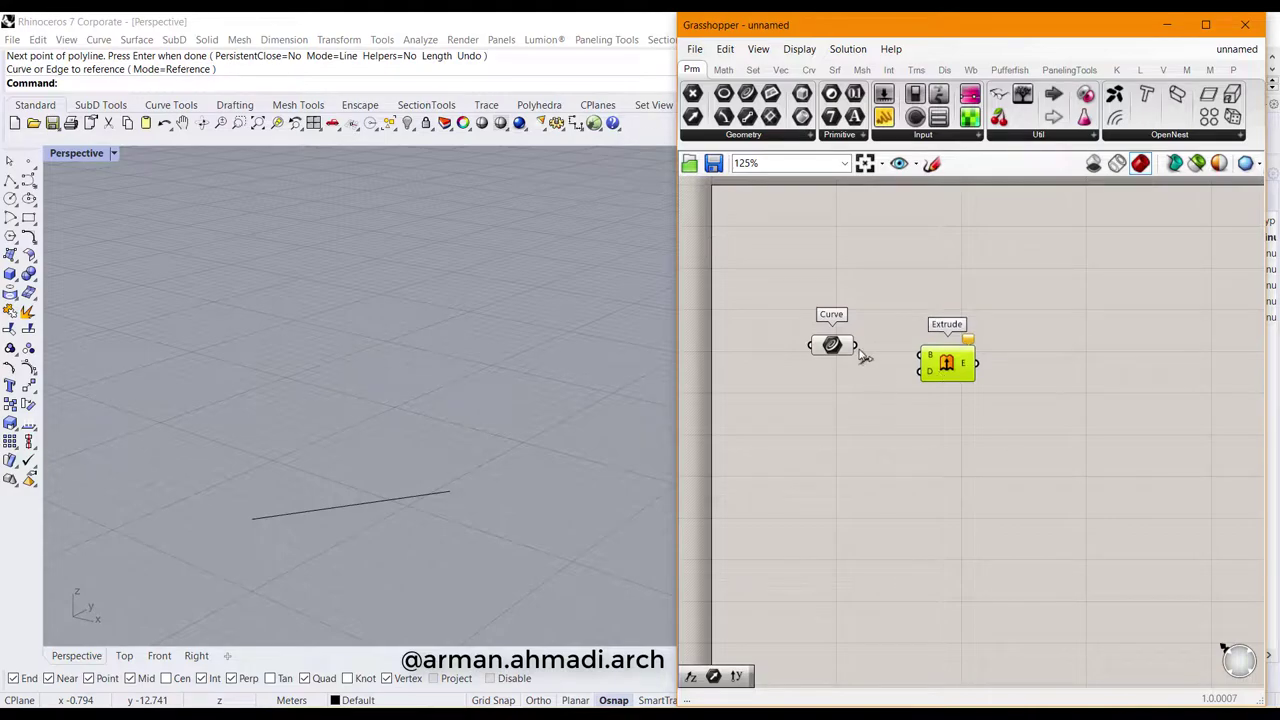
{"action": "left_click_drag", "start_coordinate": [856, 345], "coordinate": [955, 372]}
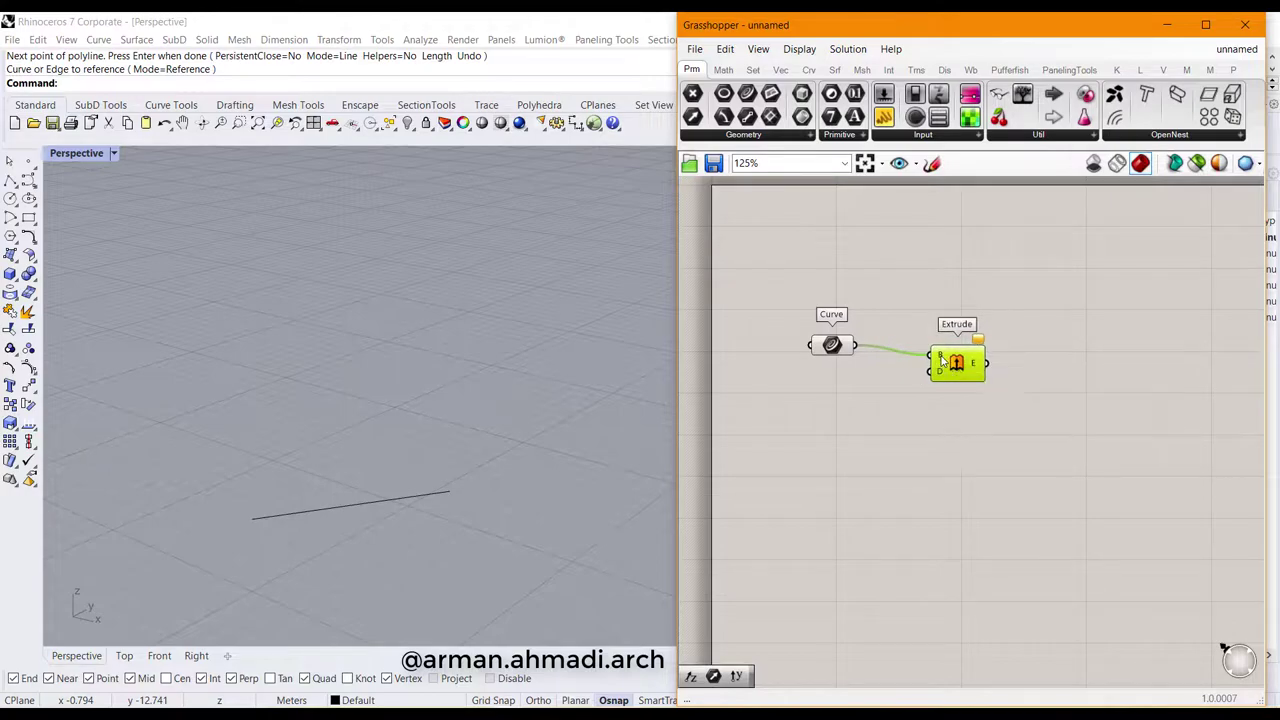
- Add a Unit Z vector and wire it into Extrude's direction input
{"action": "double_click", "coordinate": [855, 443]}
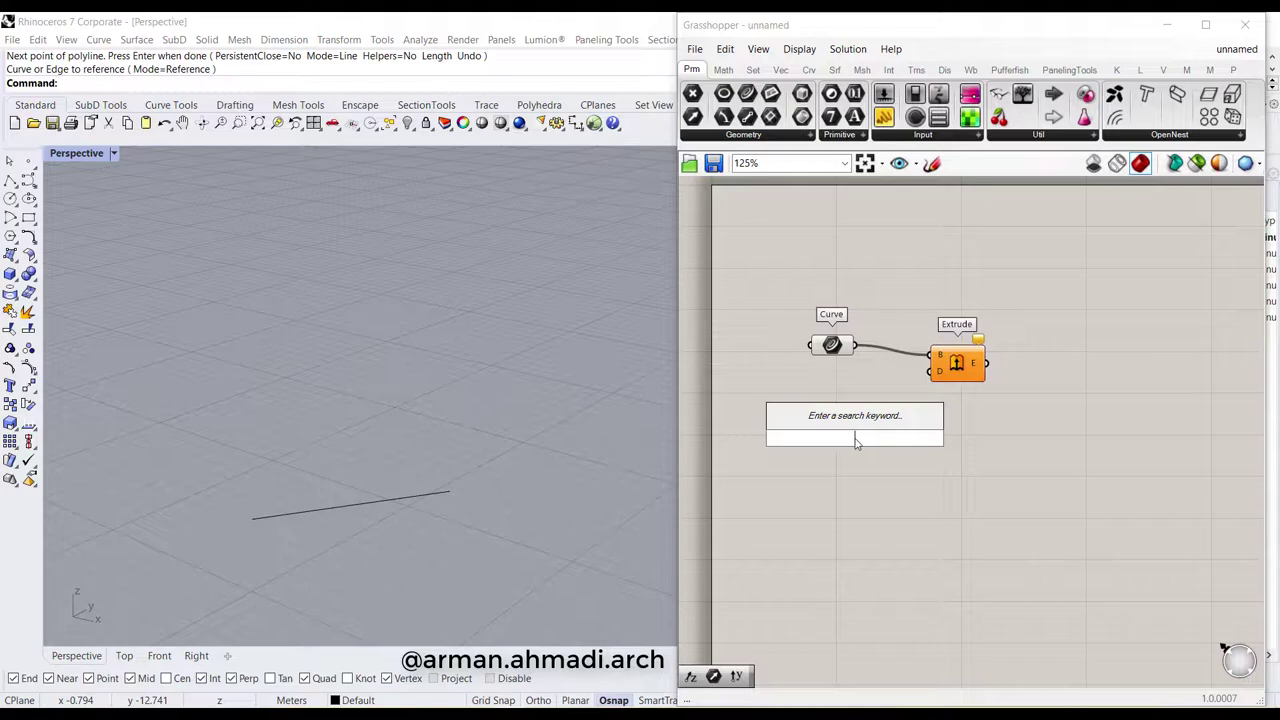
{"action": "type", "text": "z"}
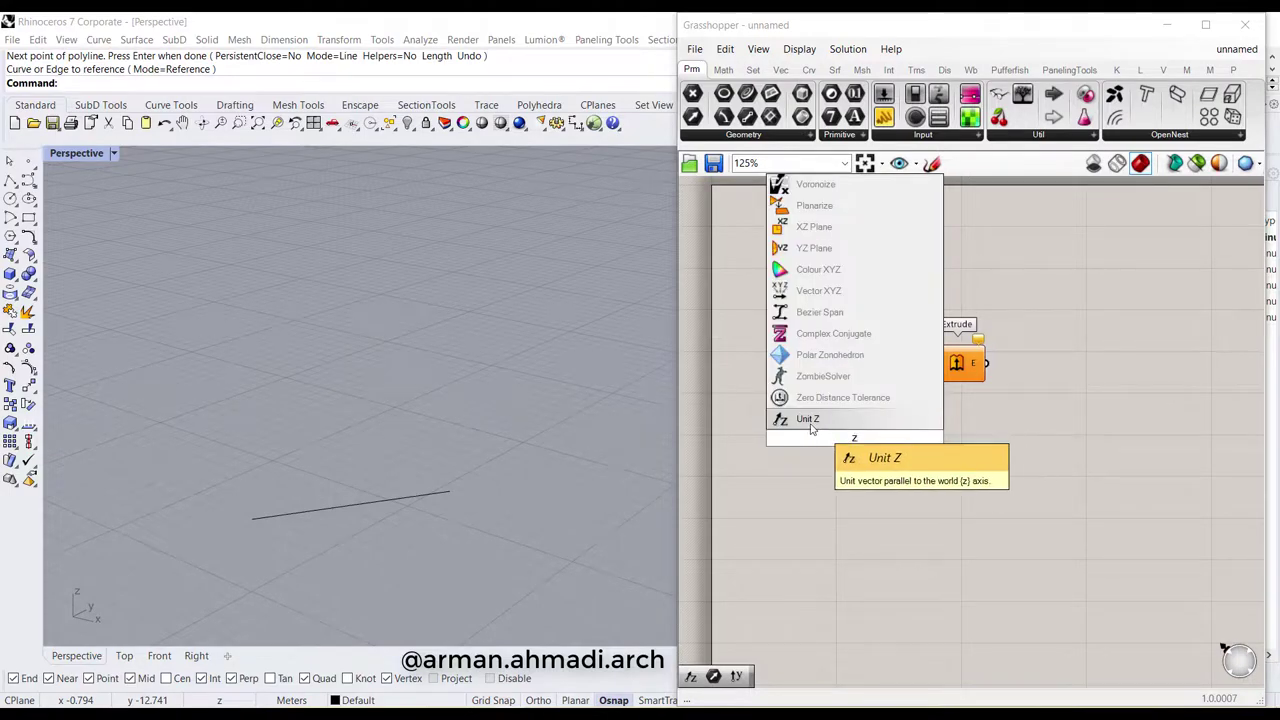
{"action": "left_click", "coordinate": [833, 421]}
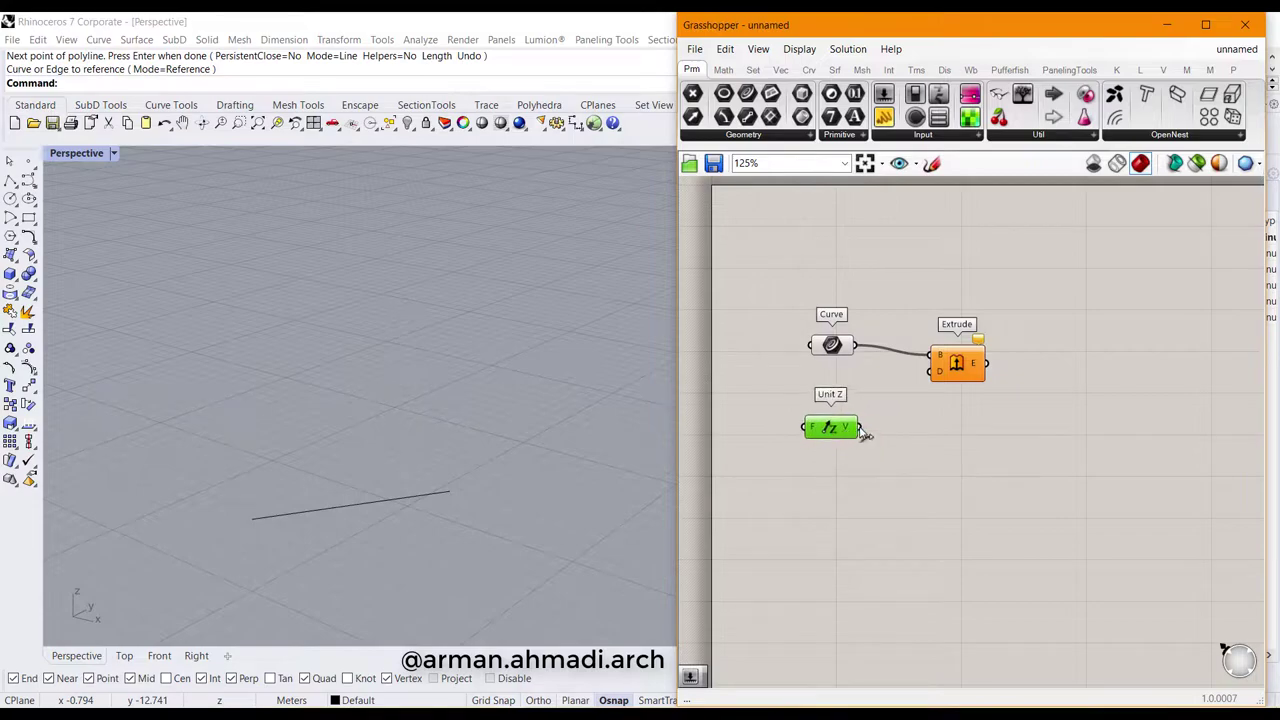
{"action": "left_click_drag", "start_coordinate": [860, 427], "coordinate": [933, 371]}
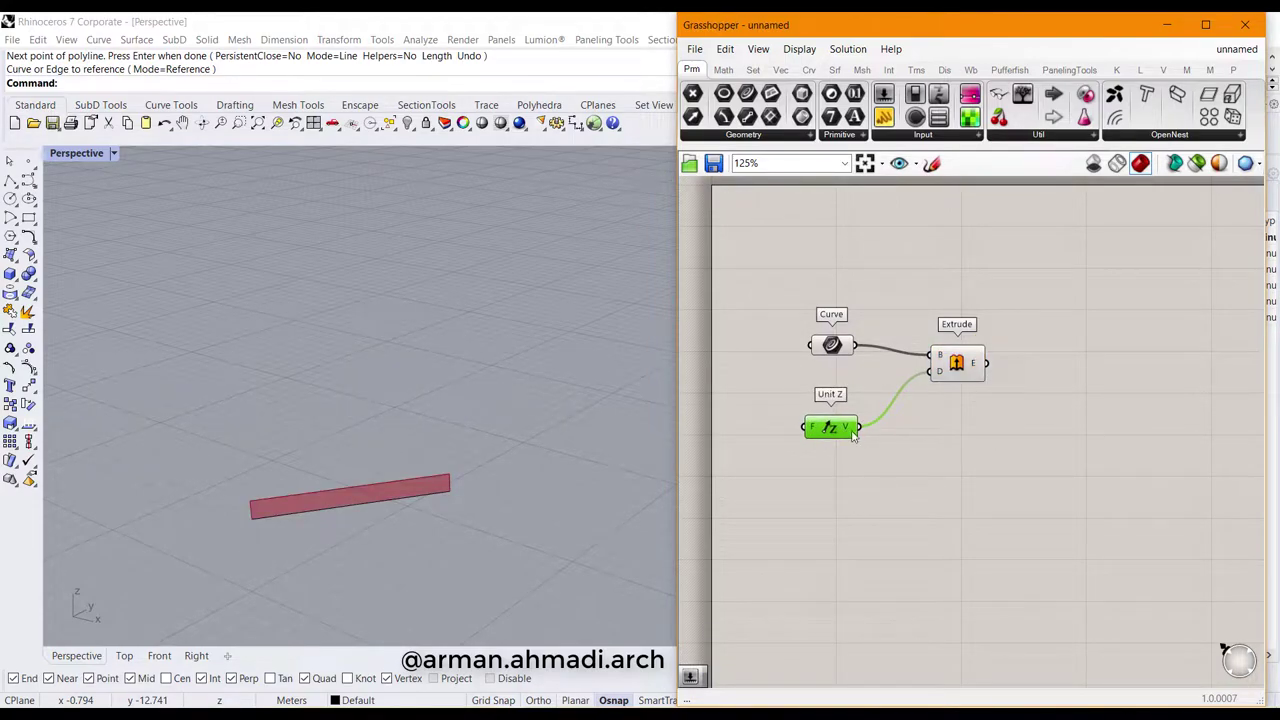
{"action": "left_click_drag", "start_coordinate": [850, 432], "coordinate": [890, 420]}
- Create a number slider, wire it to Unit Z's factor and set it to 15.84
{"action": "double_click", "coordinate": [862, 497]}
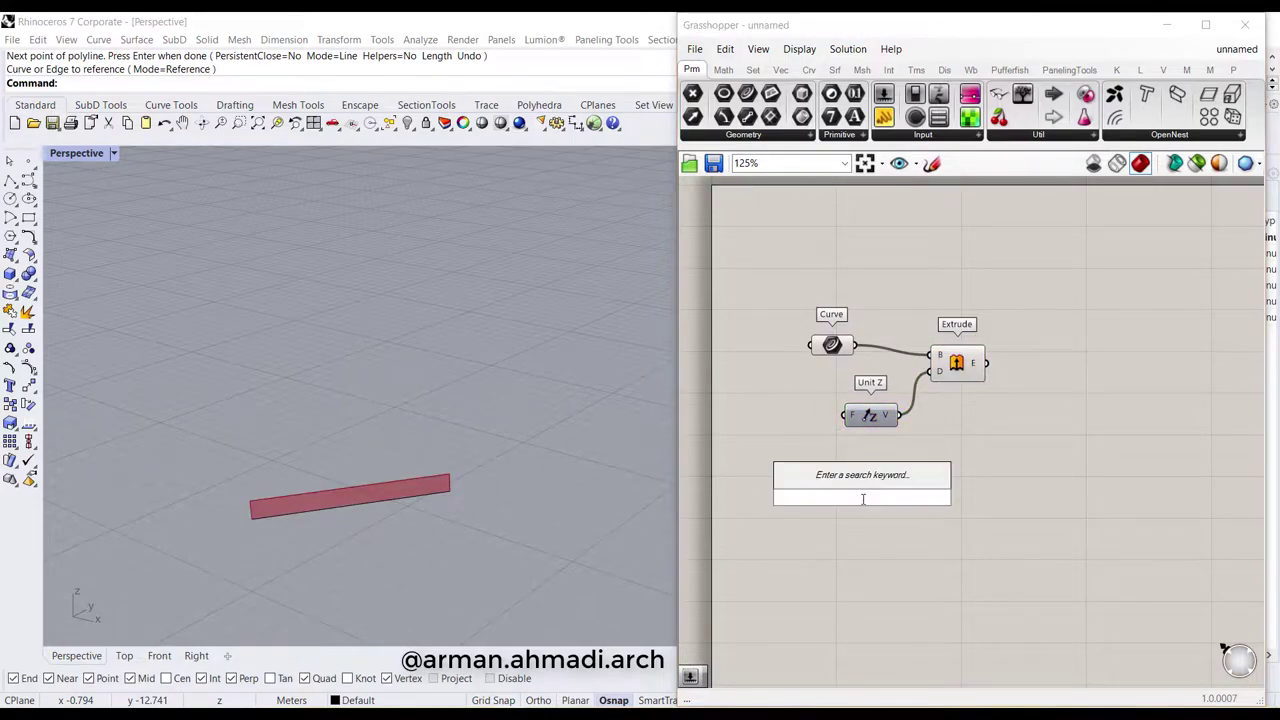
{"action": "type", "text": "0"}
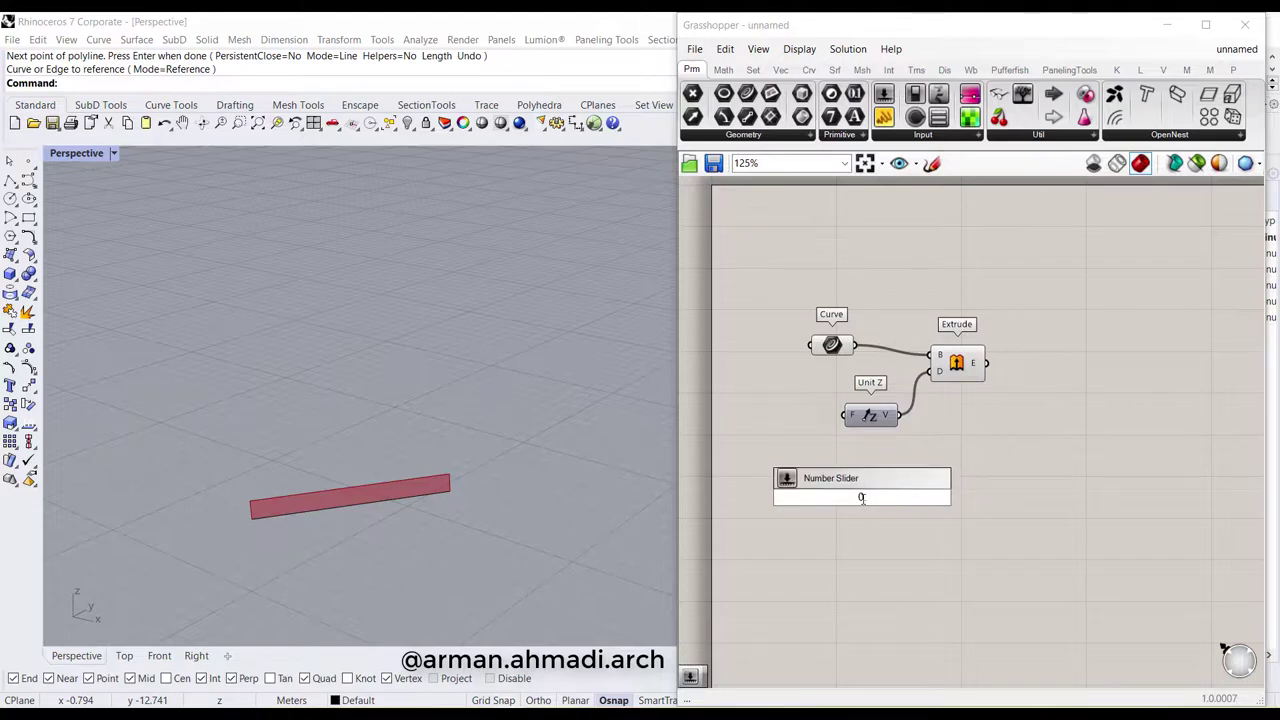
{"action": "type", "text": ".01<20"}
{"action": "key", "text": "Return"}
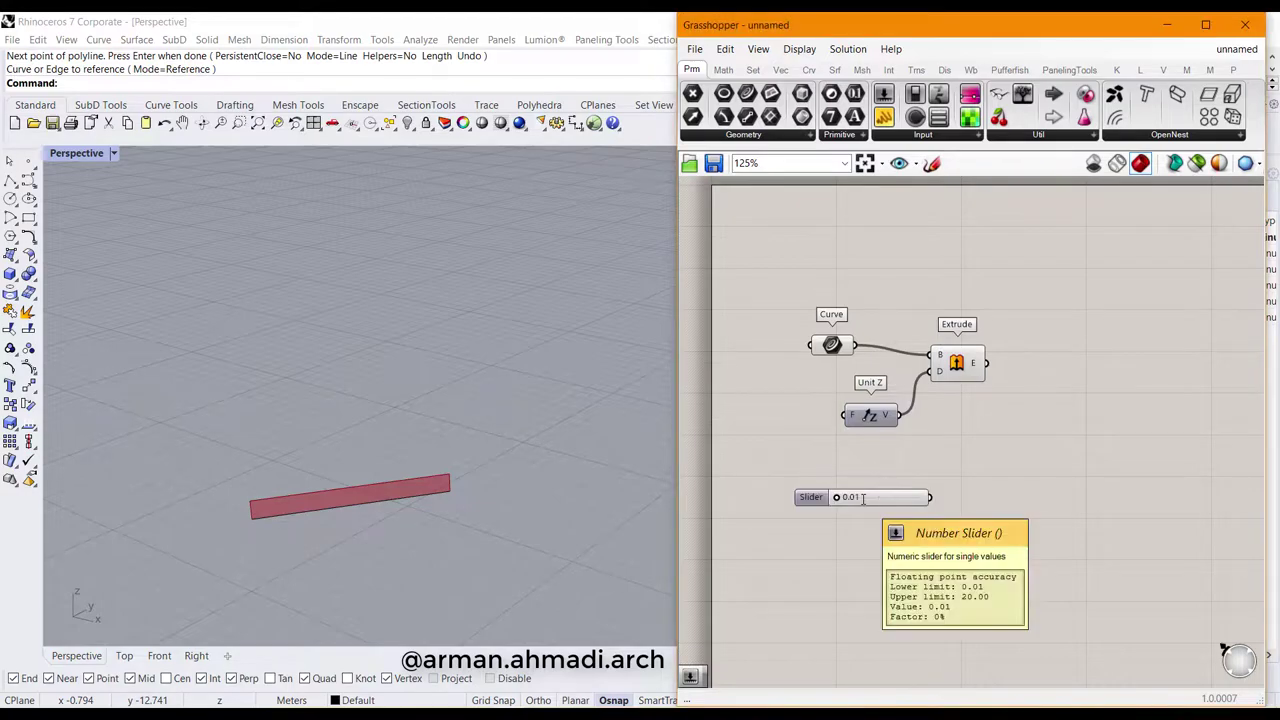
{"action": "left_click_drag", "start_coordinate": [880, 503], "coordinate": [758, 430]}
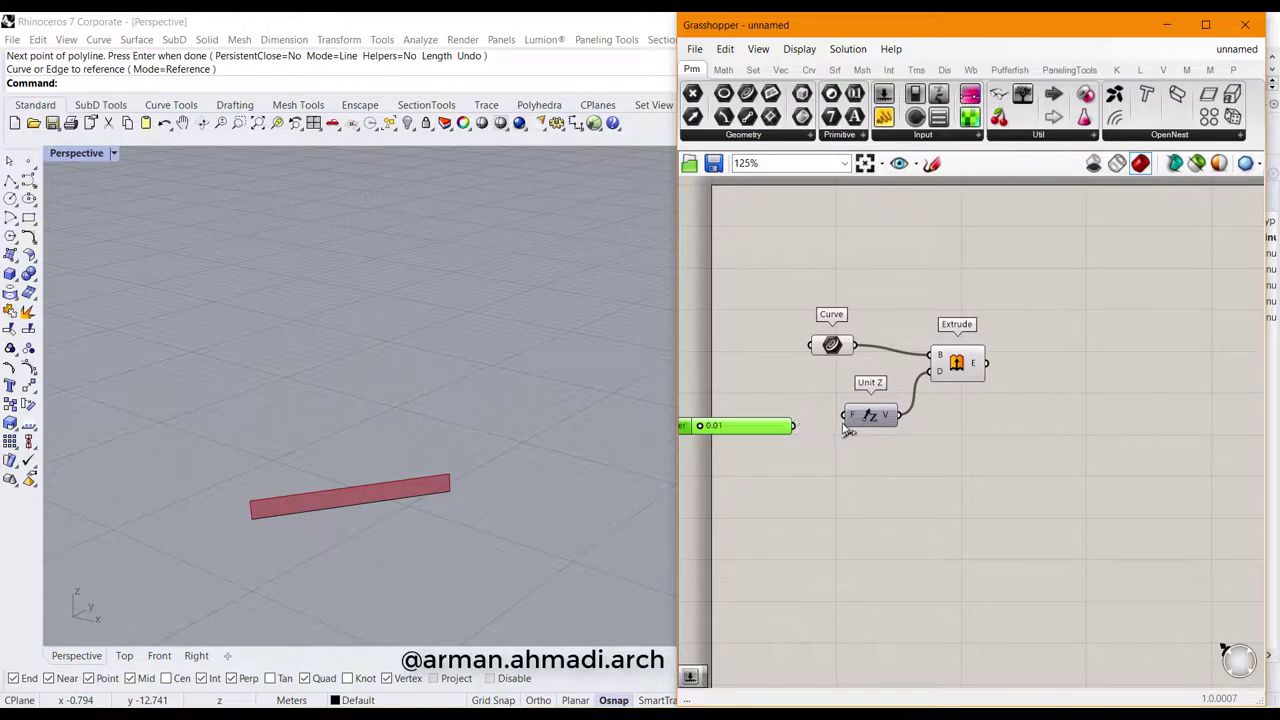
{"action": "left_click_drag", "start_coordinate": [797, 426], "coordinate": [846, 416]}
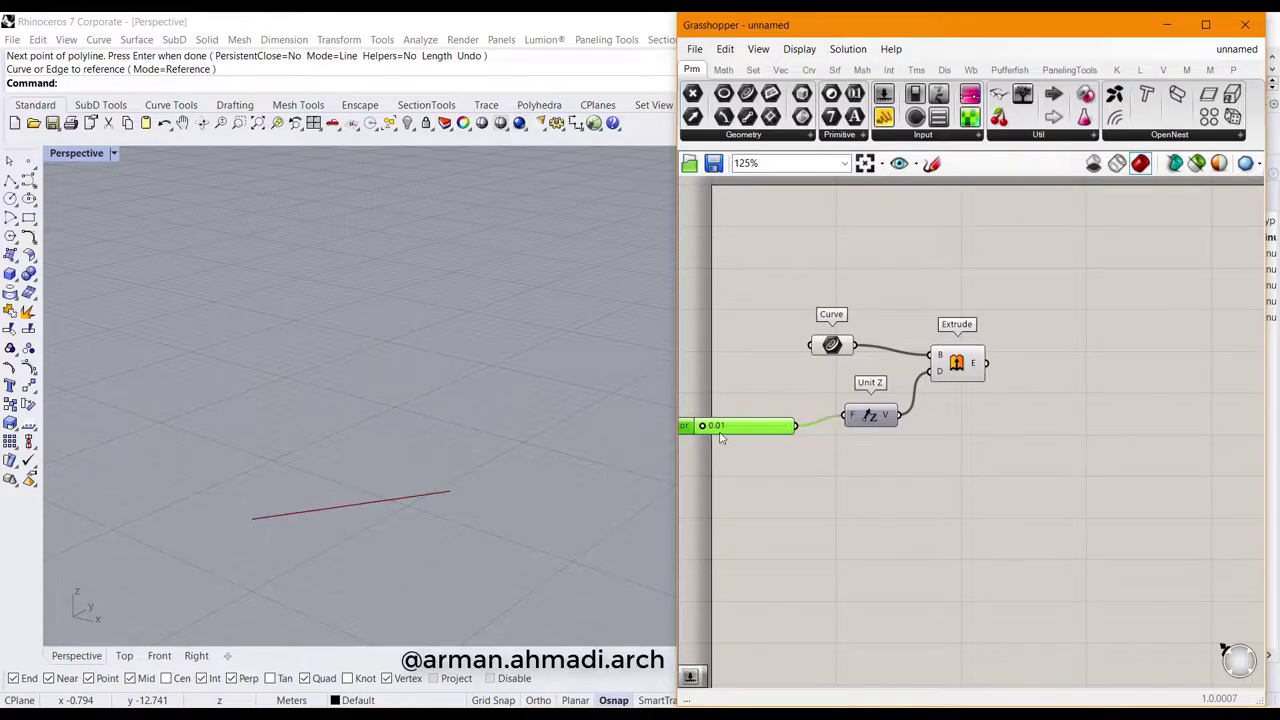
{"action": "left_click_drag", "start_coordinate": [703, 427], "coordinate": [768, 428]}
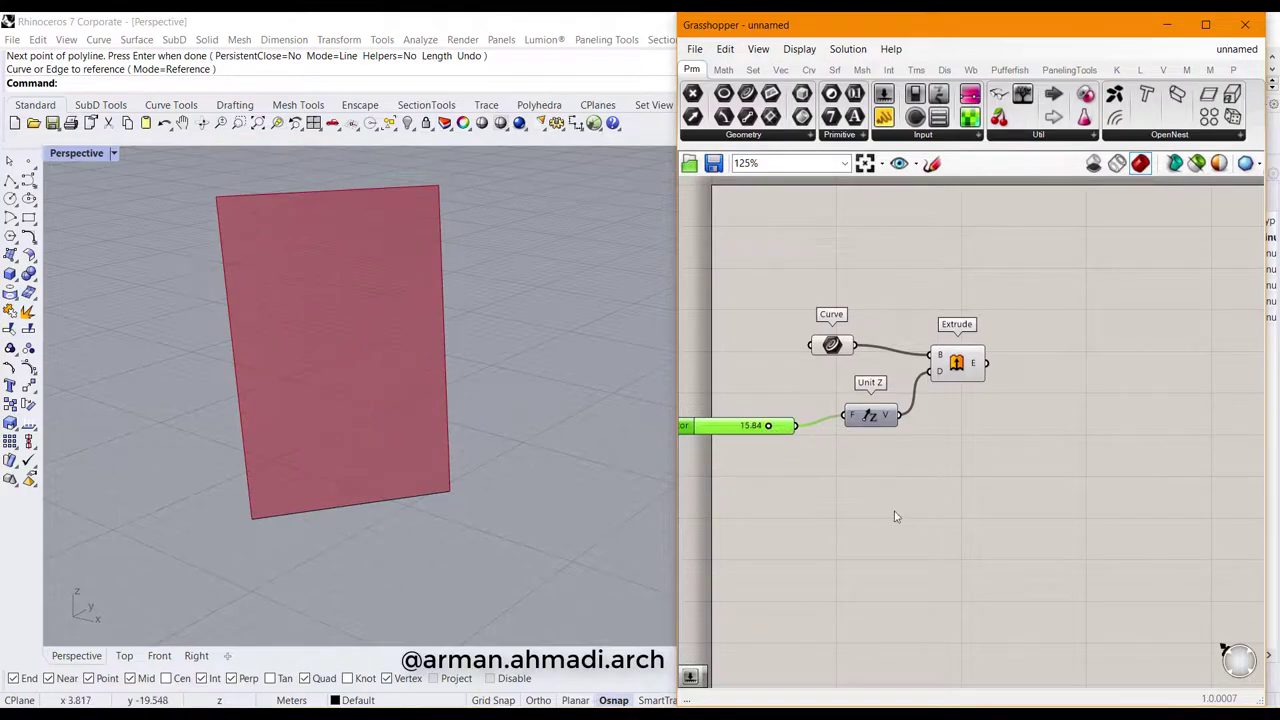
{"action": "right_click_drag", "start_coordinate": [1005, 485], "coordinate": [861, 489]}
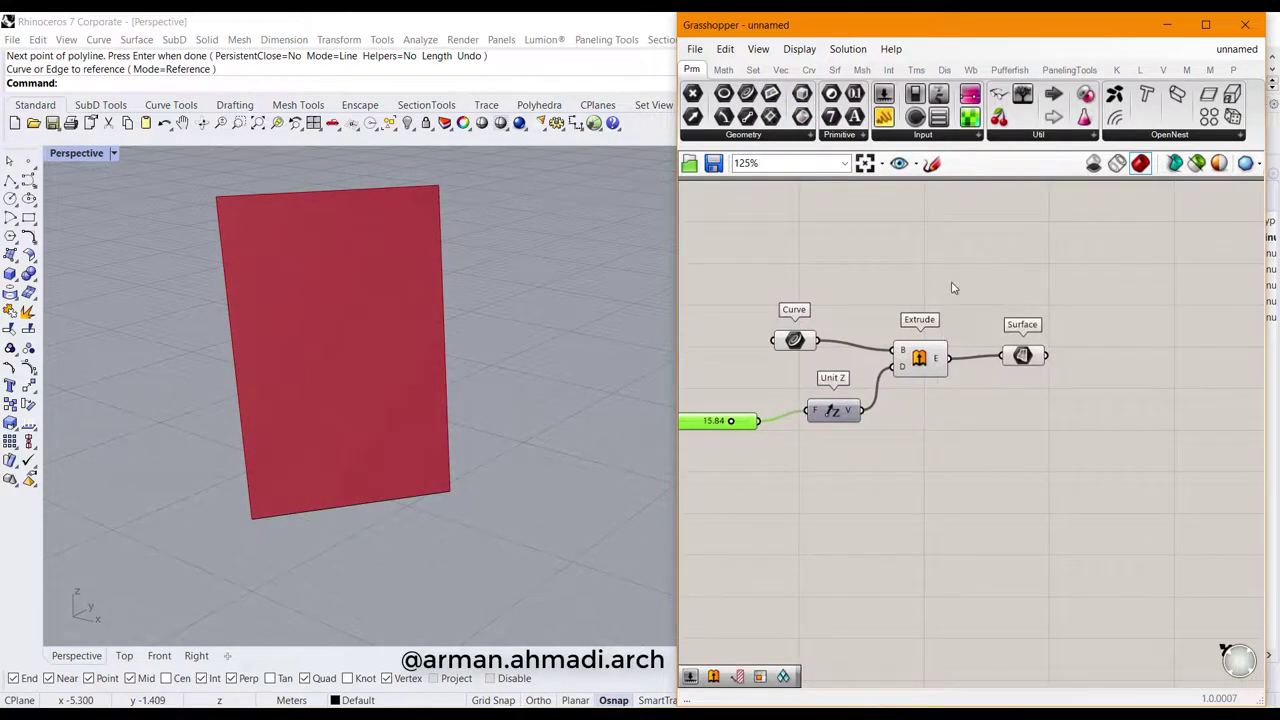
{"action": "left_click_drag", "start_coordinate": [953, 288], "coordinate": [742, 470]}
- Turn off preview for the Curve, slider, Unit Z and Extrude components
{"action": "right_click", "coordinate": [865, 337]}
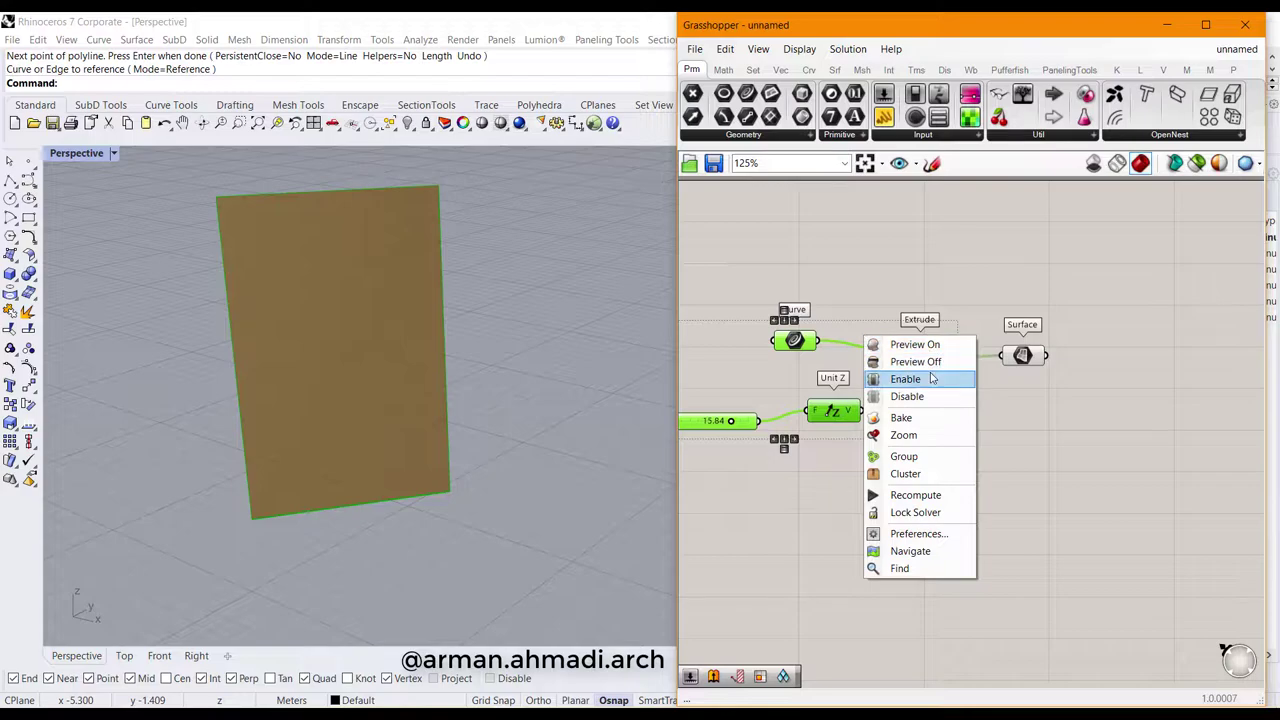
{"action": "left_click", "coordinate": [932, 361]}
{"action": "right_click_drag", "start_coordinate": [1047, 424], "coordinate": [886, 437]}
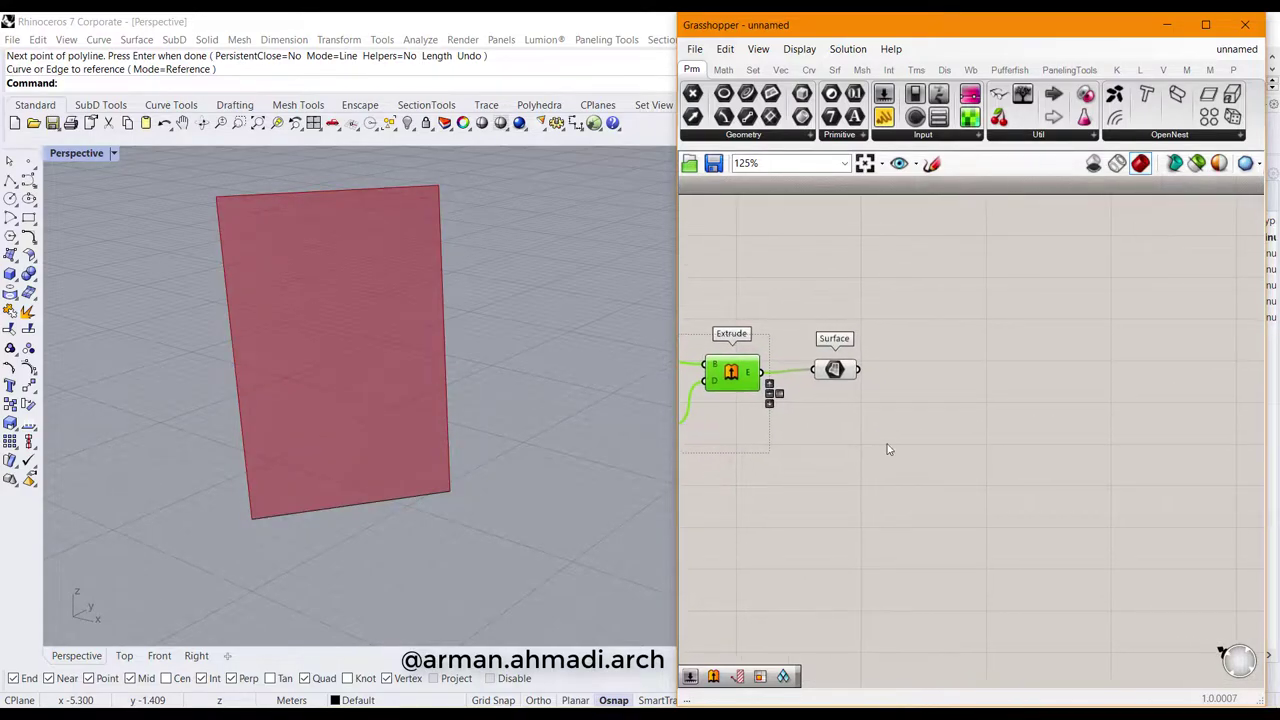
{"action": "left_click", "coordinate": [874, 463]}
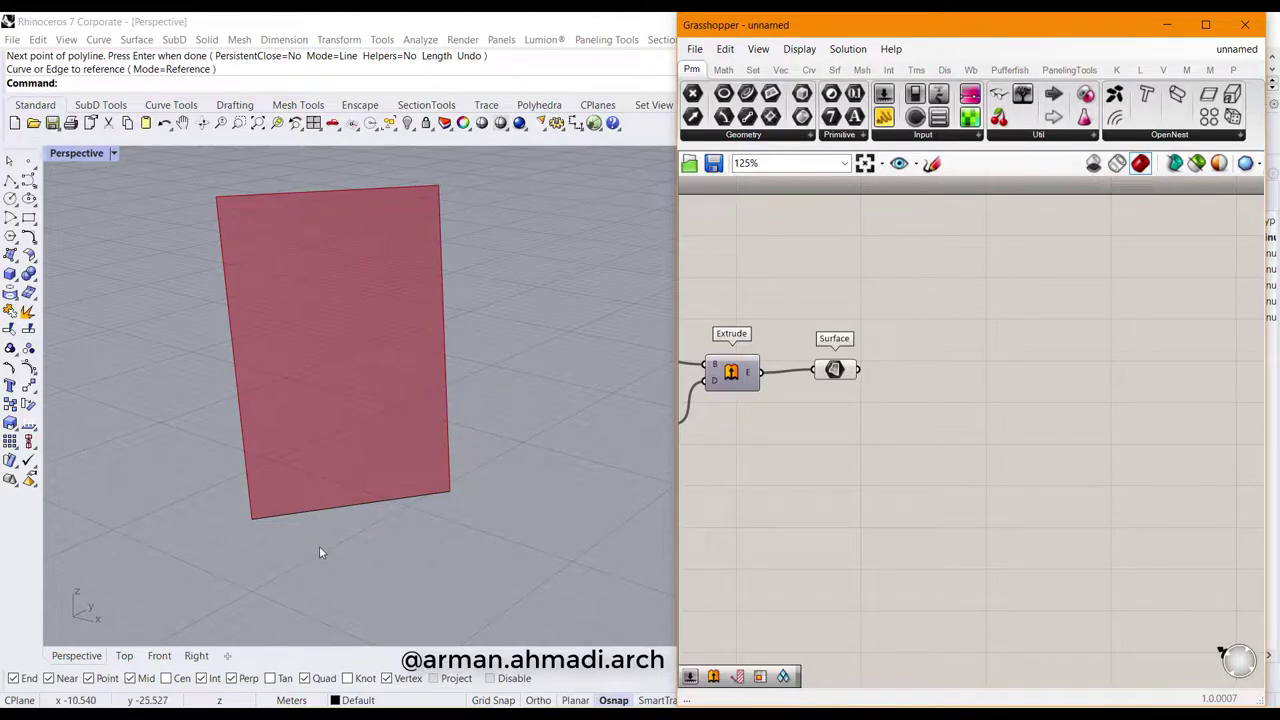
- Add an Isotrim (SubSrf) component and wire the Surface output into its S input
{"action": "double_click", "coordinate": [944, 433]}
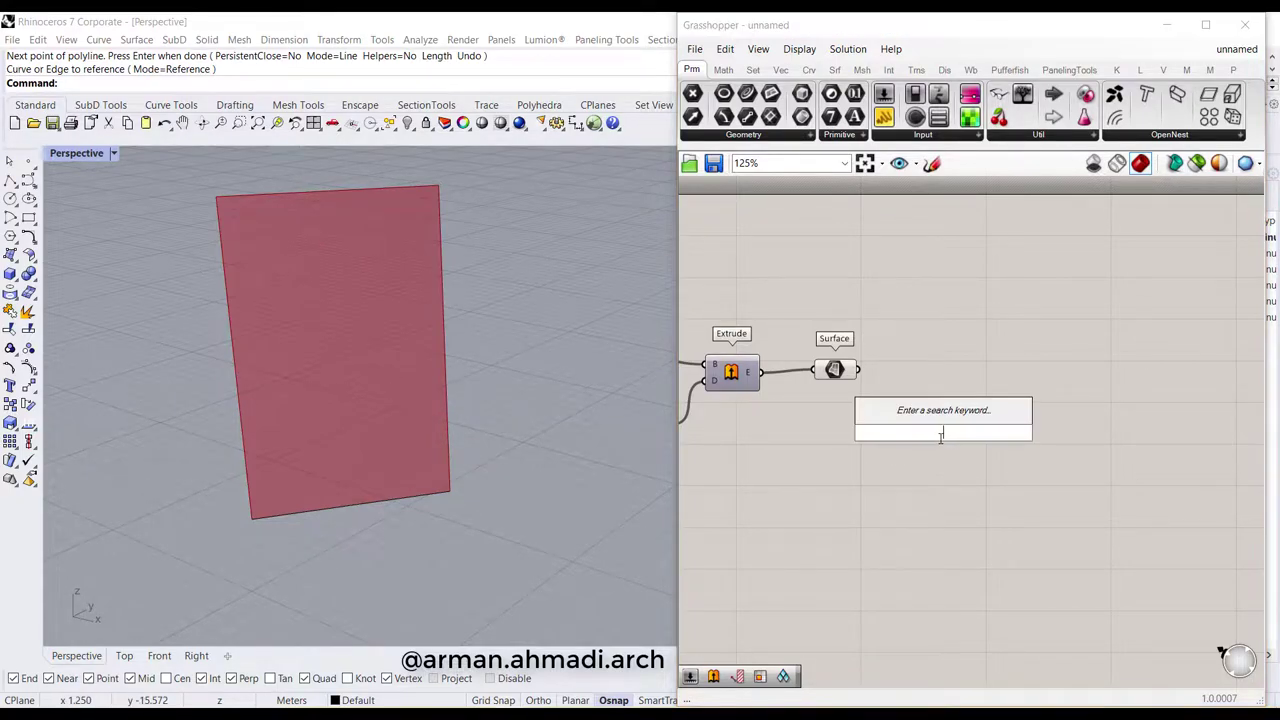
{"action": "type", "text": "iso"}
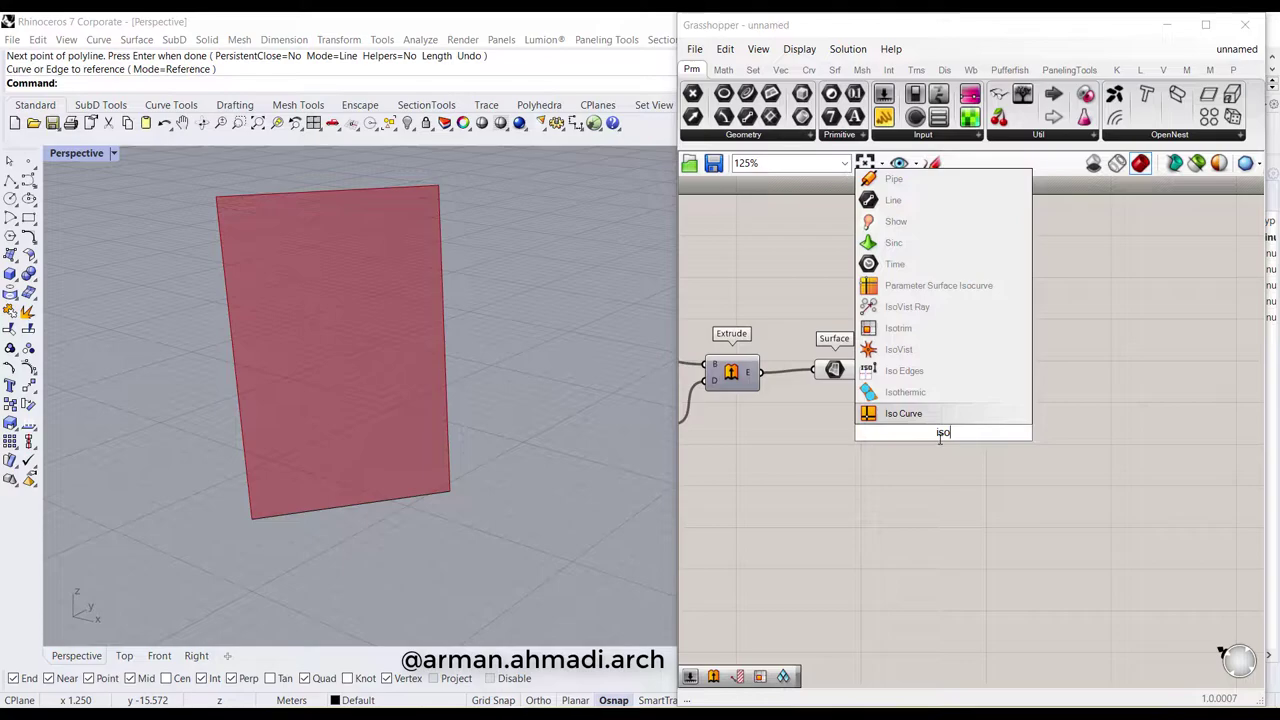
{"action": "left_click", "coordinate": [908, 336]}
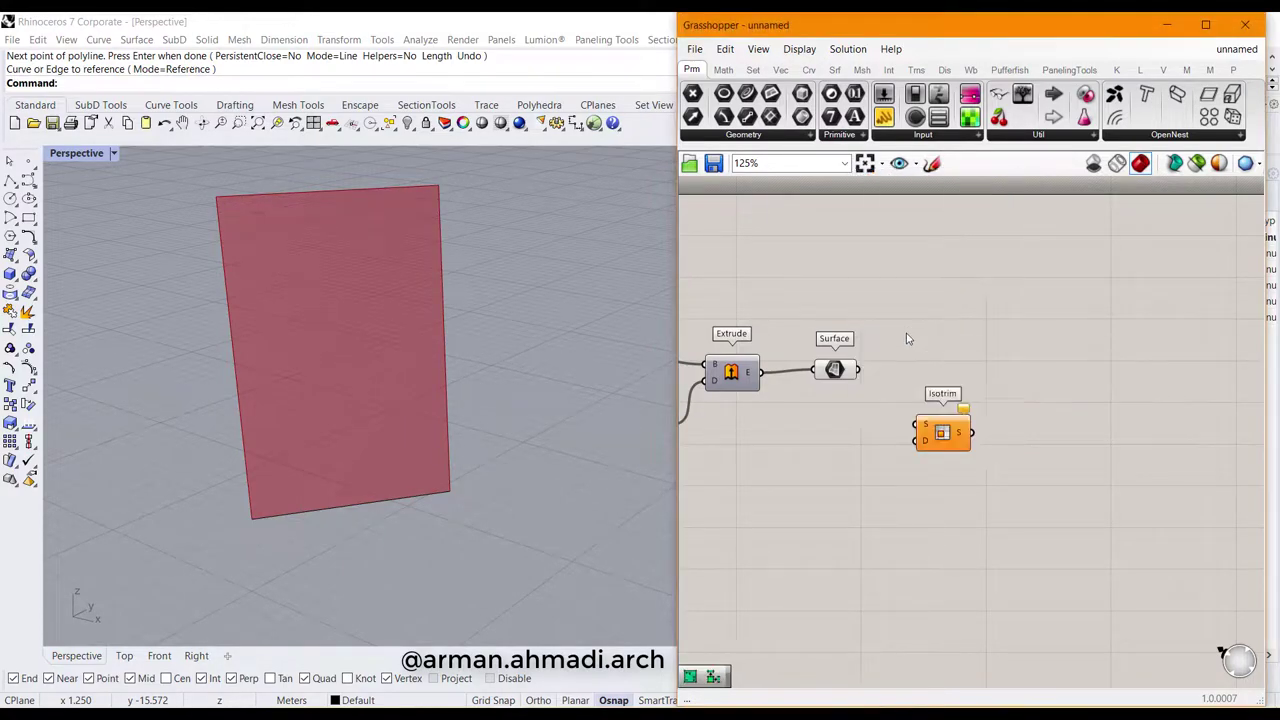
{"action": "left_click_drag", "start_coordinate": [944, 447], "coordinate": [949, 412]}
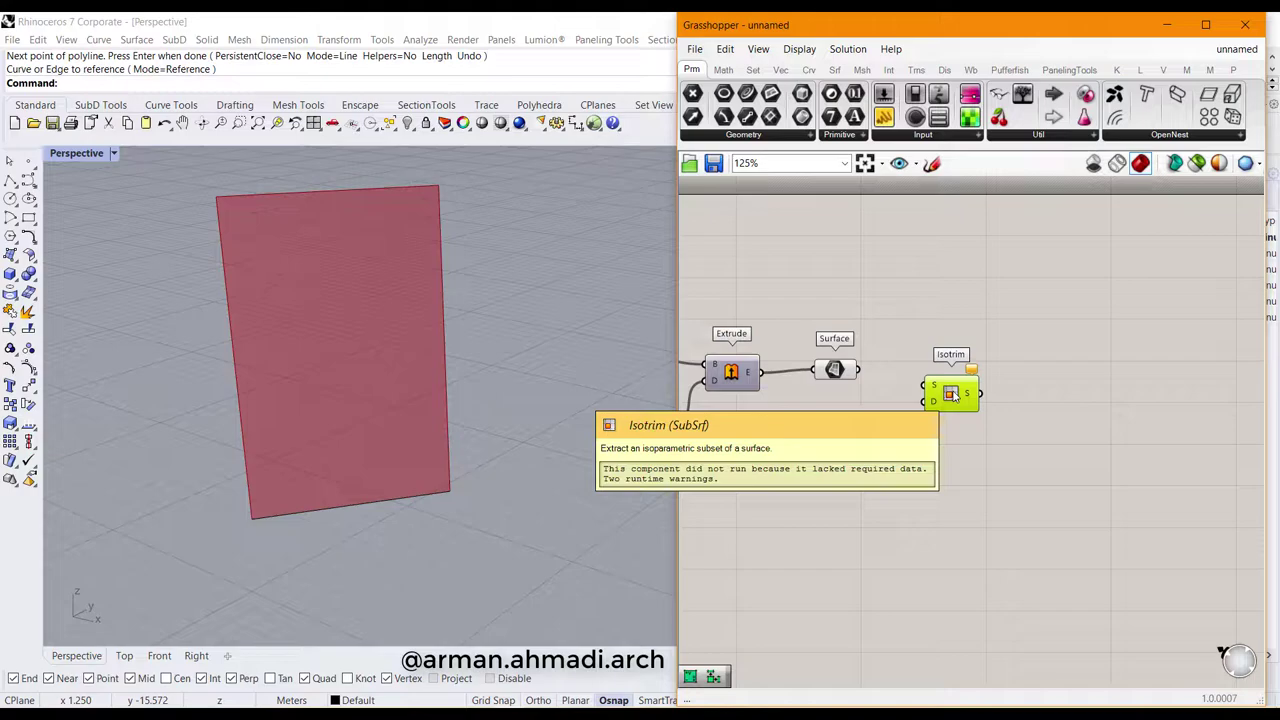
{"action": "left_click", "coordinate": [886, 424]}
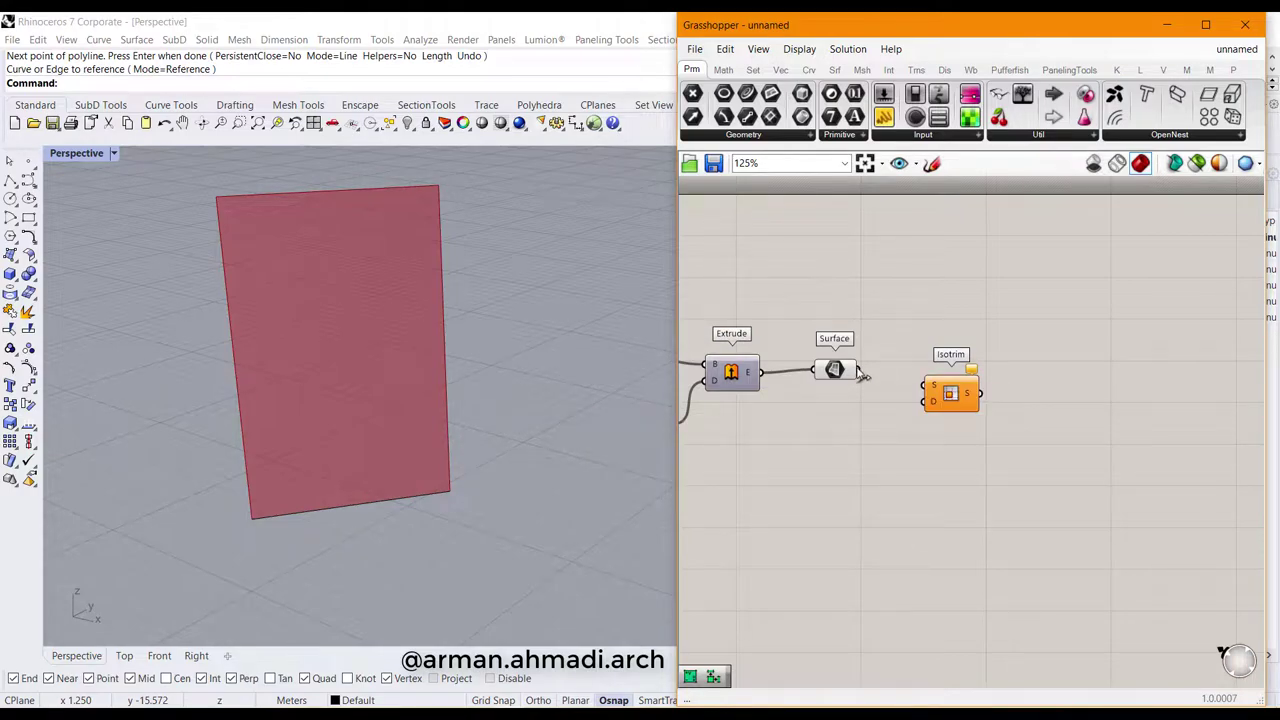
{"action": "left_click_drag", "start_coordinate": [860, 372], "coordinate": [963, 393]}
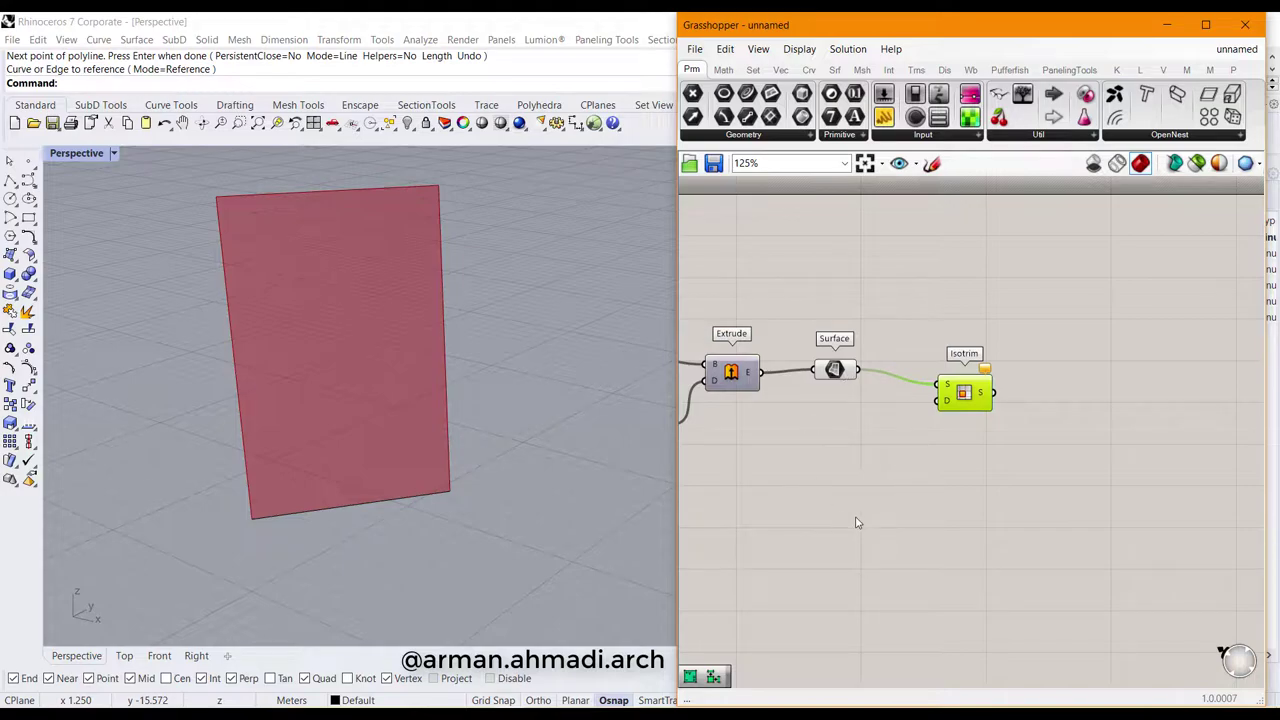
- Add a Divide Domain² component from Math > Domain and feed it the Surface output
{"action": "left_click", "coordinate": [900, 451]}
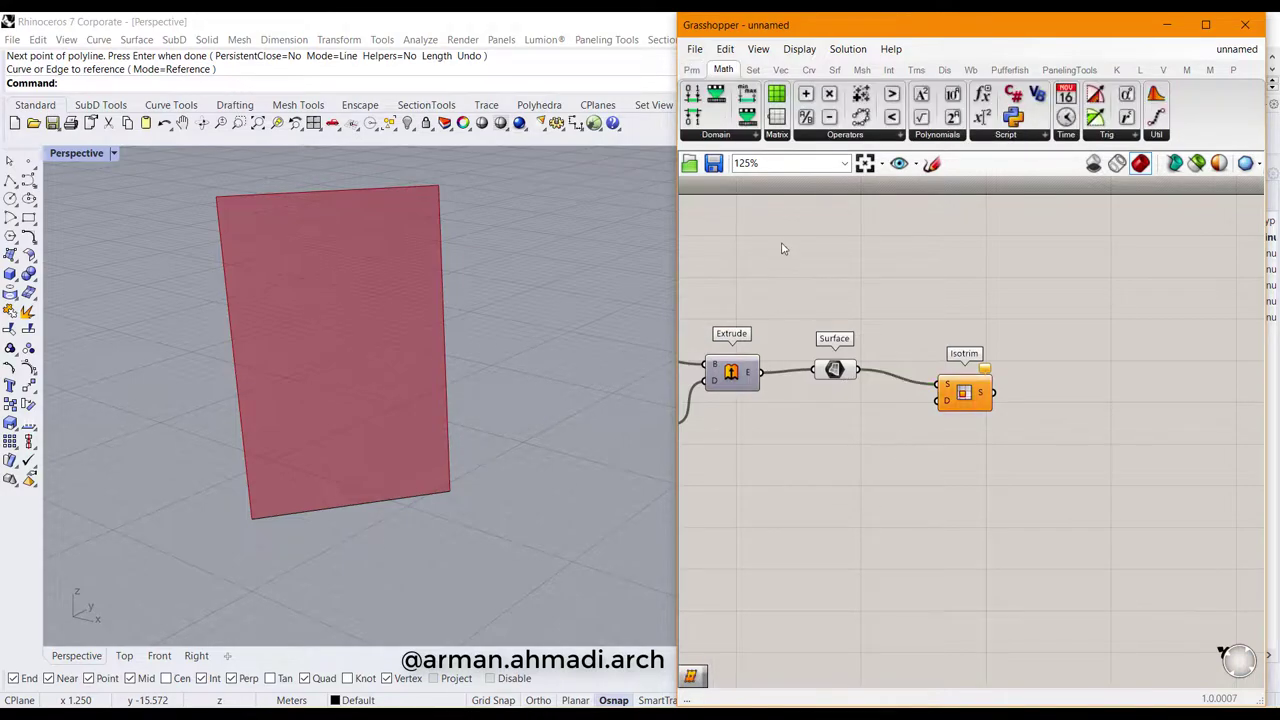
{"action": "left_click", "coordinate": [720, 136]}
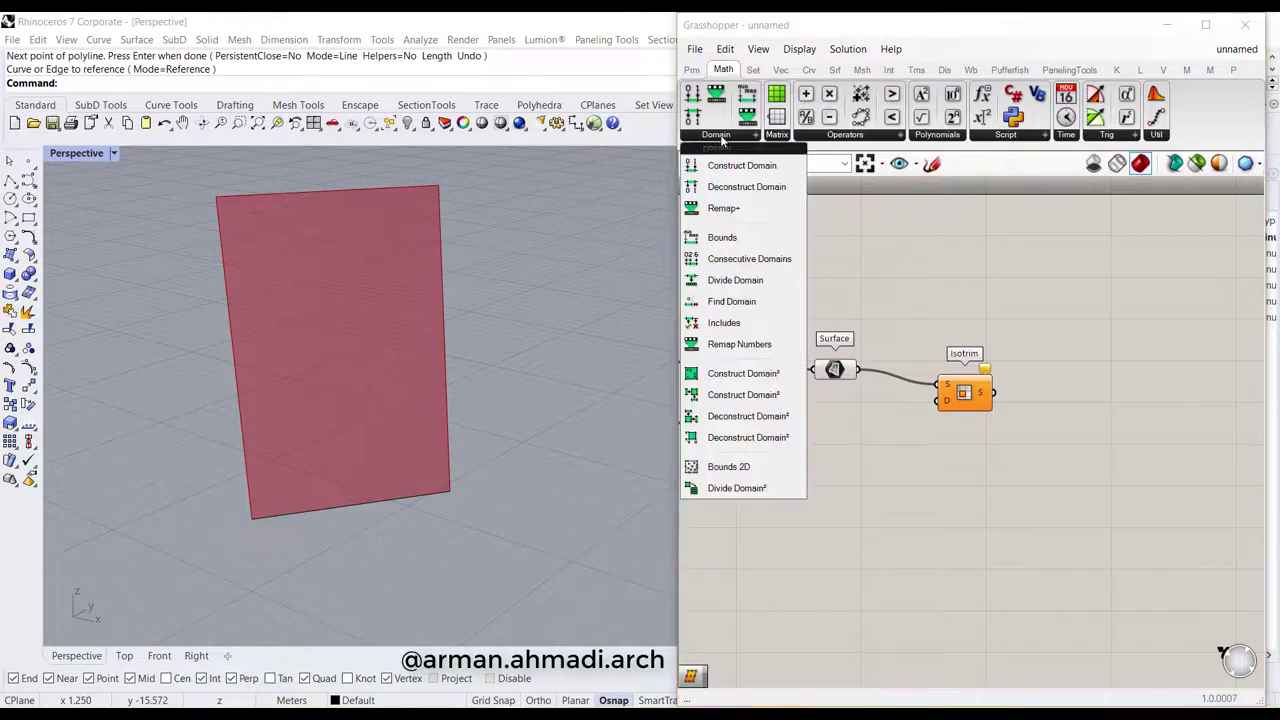
{"action": "left_click", "coordinate": [719, 494]}
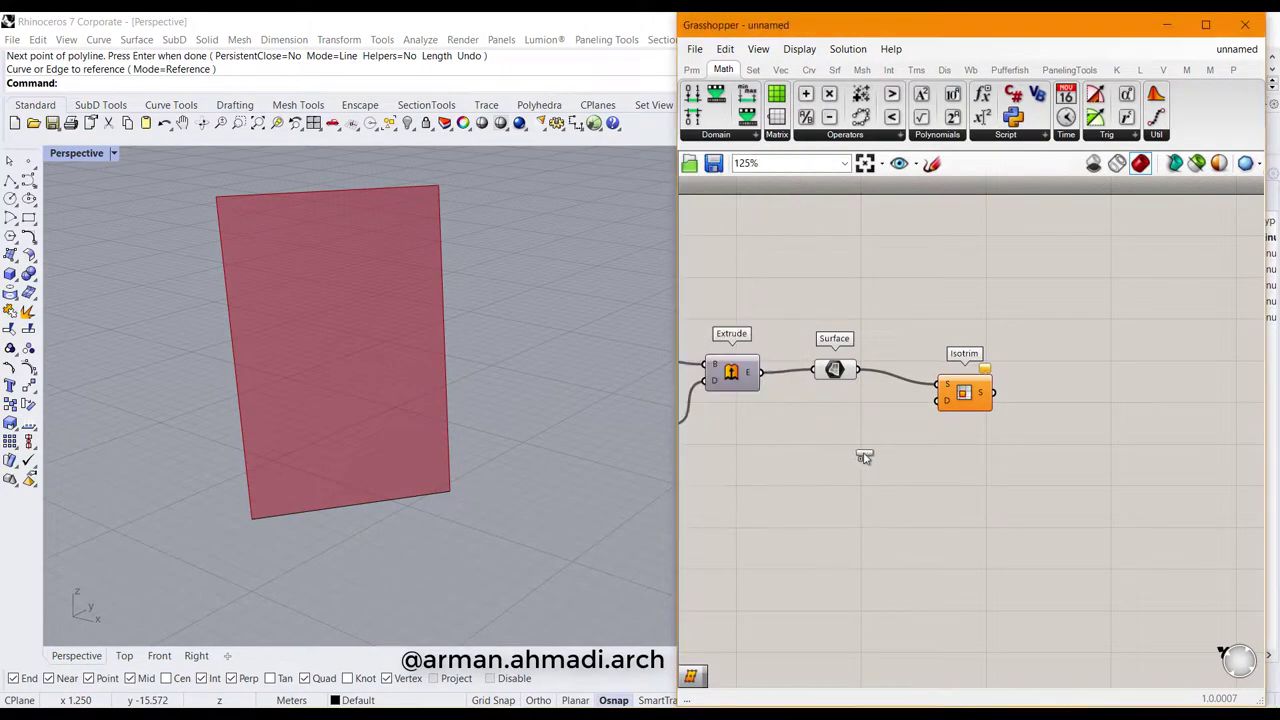
{"action": "left_click", "coordinate": [868, 450]}
{"action": "left_click_drag", "start_coordinate": [868, 450], "coordinate": [929, 478]}
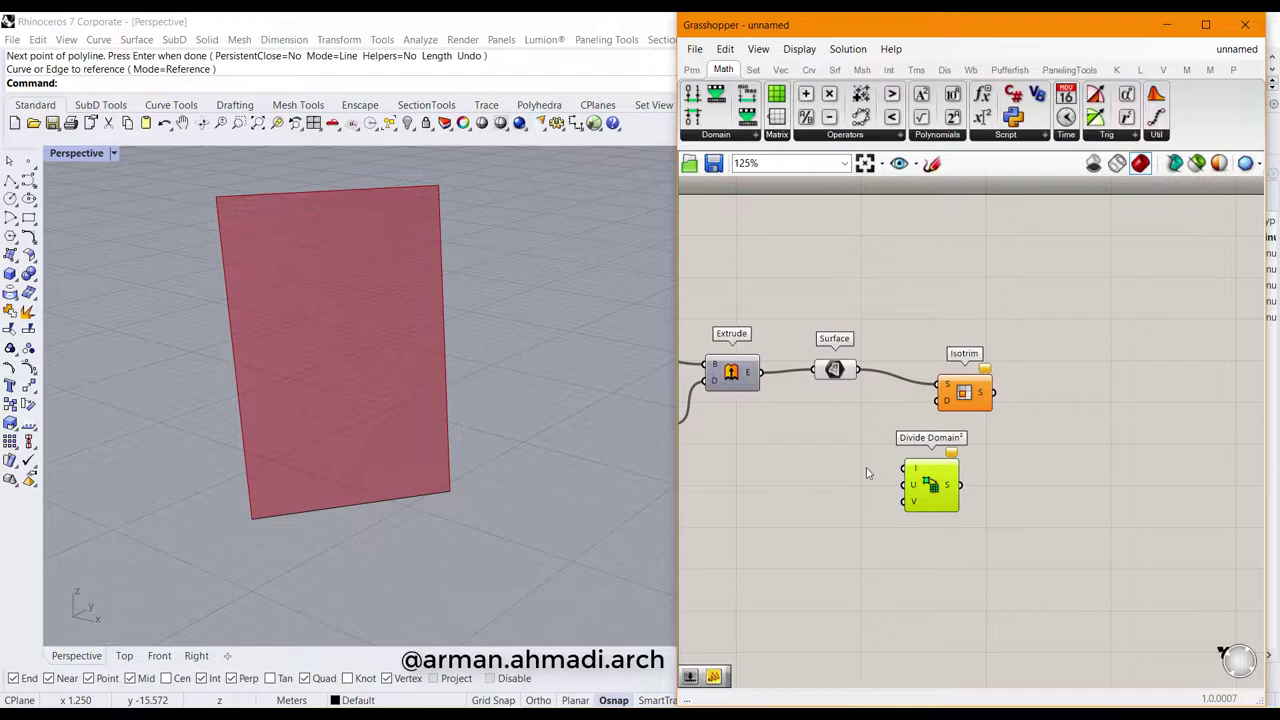
{"action": "left_click_drag", "start_coordinate": [858, 372], "coordinate": [905, 469]}
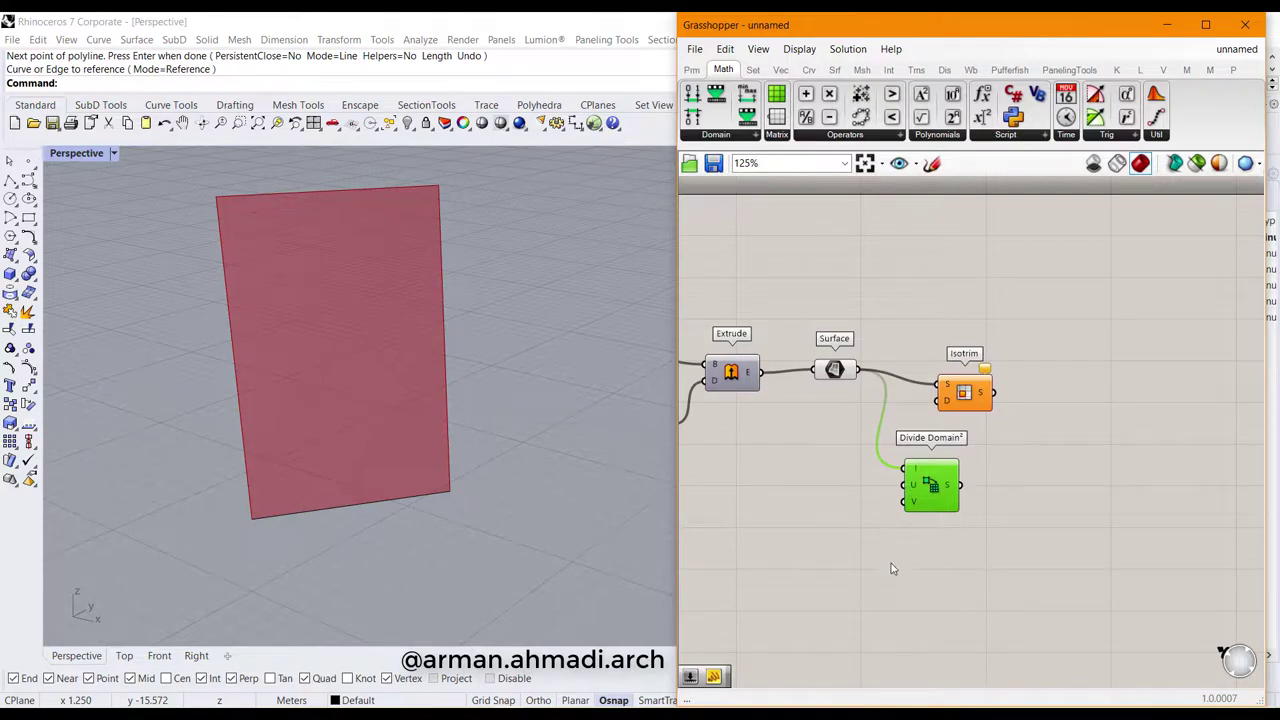
- Create a number slider at 10 and duplicate it below for the U and V counts
{"action": "double_click", "coordinate": [817, 529]}
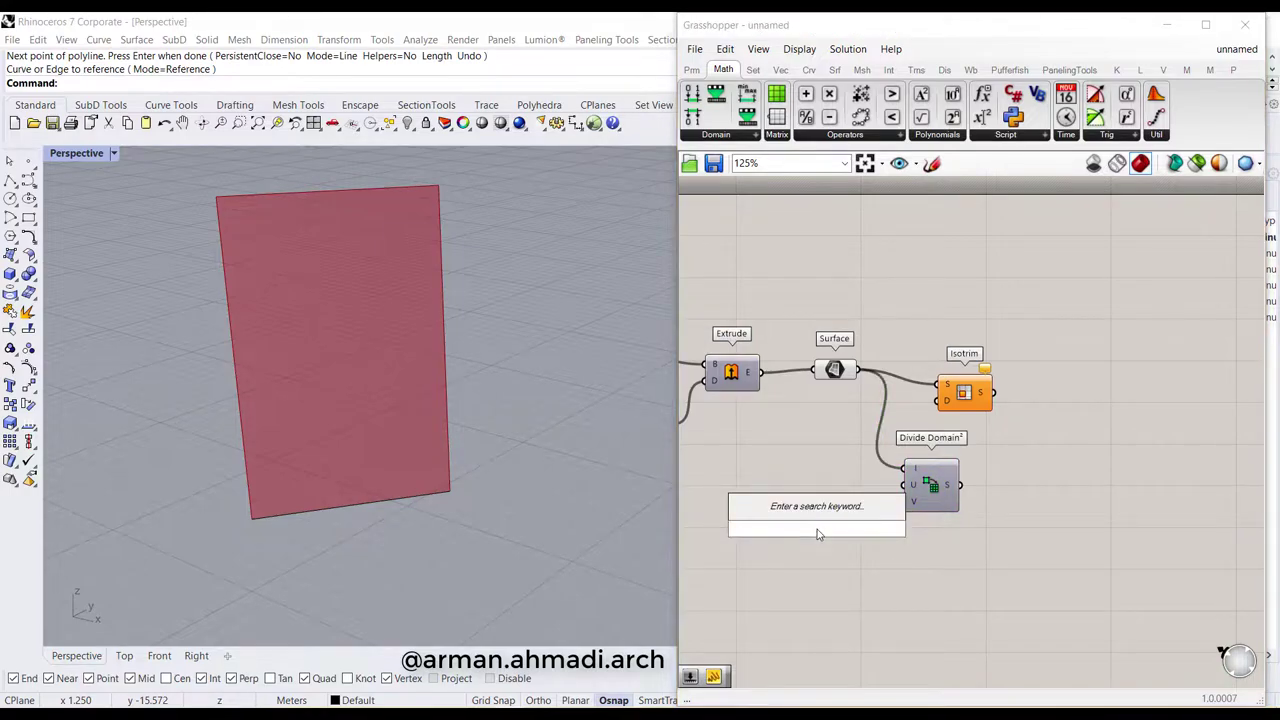
{"action": "type", "text": "1"}
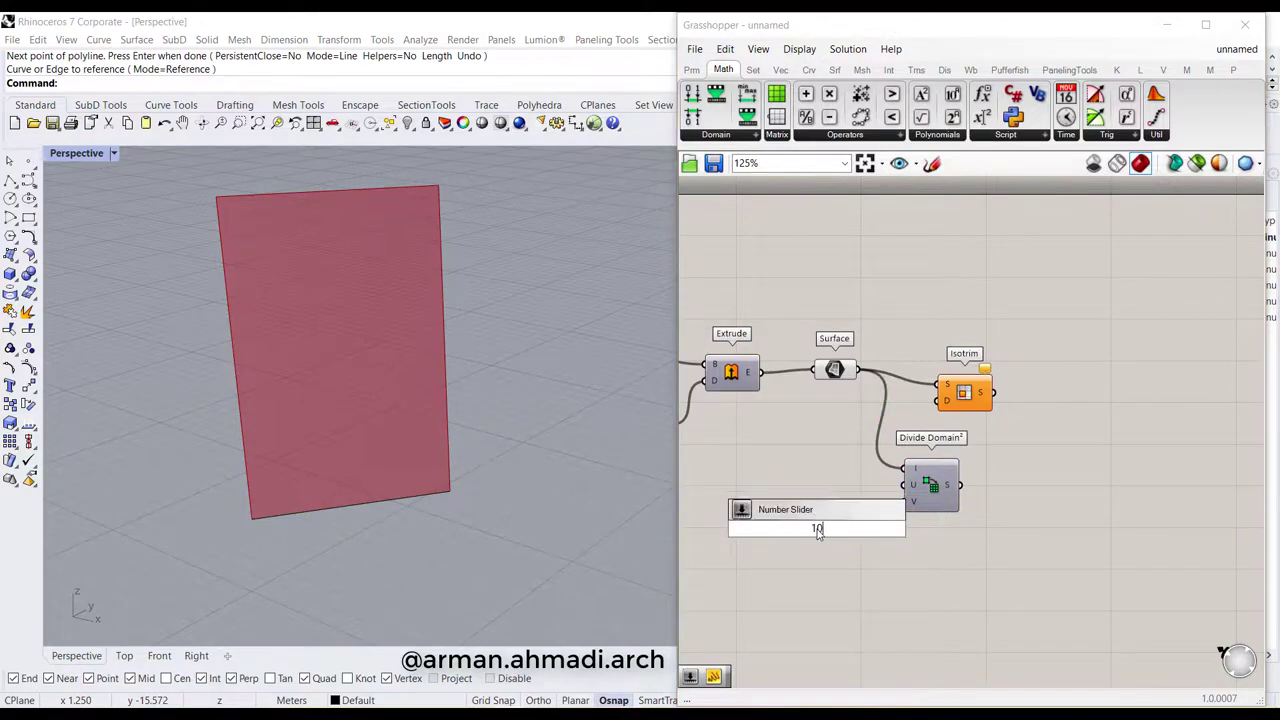
{"action": "type", "text": "0"}
{"action": "key", "text": "Return"}
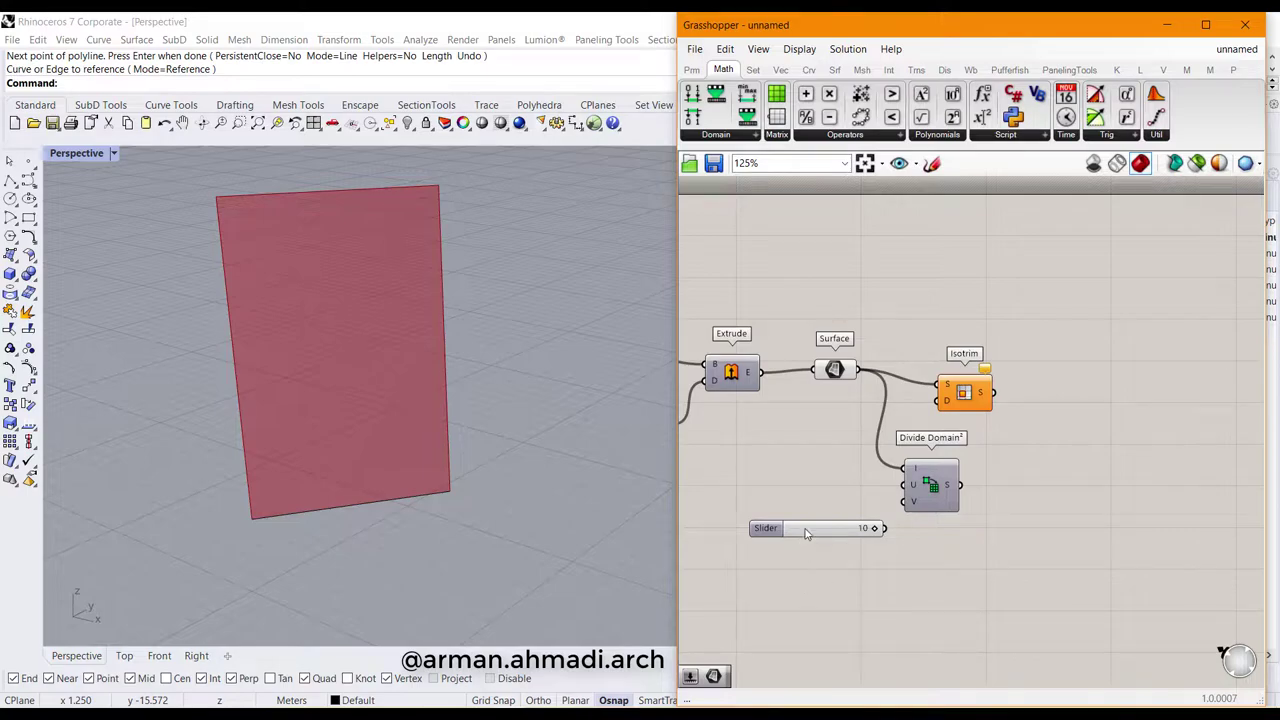
{"action": "left_click", "coordinate": [807, 533]}
{"action": "left_click_drag", "start_coordinate": [801, 532], "coordinate": [799, 575], "text": "alt"}
- Set the copied slider's maximum to 30 in its properties
{"action": "double_click", "coordinate": [799, 574]}
{"action": "left_click", "coordinate": [777, 575]}
{"action": "double_click", "coordinate": [777, 575]}
{"action": "double_click", "coordinate": [841, 572]}
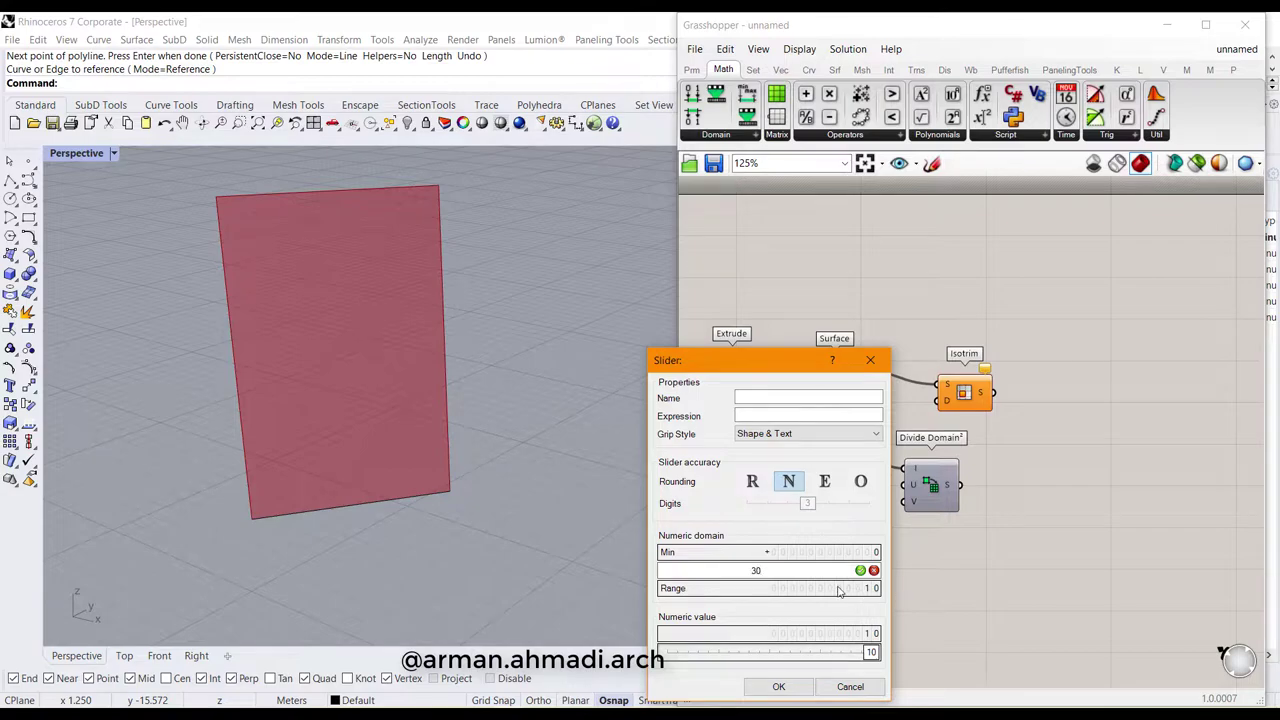
{"action": "left_click", "coordinate": [860, 570]}
{"action": "left_click", "coordinate": [779, 686]}
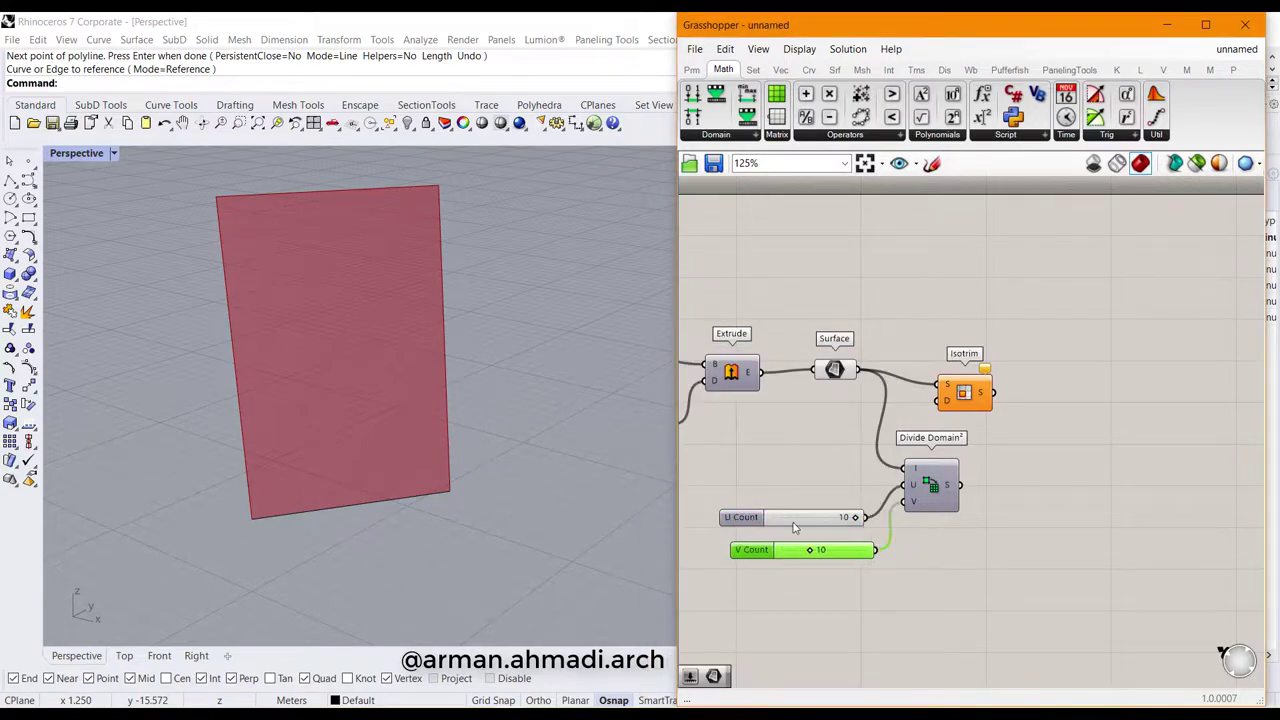
- Wire the count sliders into Divide Domain² and its output into Isotrim's D input
{"action": "left_click_drag", "start_coordinate": [793, 520], "coordinate": [803, 496]}
{"action": "left_click_drag", "start_coordinate": [760, 550], "coordinate": [753, 537]}
{"action": "left_click_drag", "start_coordinate": [961, 485], "coordinate": [1039, 402]}
- Turn off the Surface parameter's preview so only the panel grid shows on the wall
{"action": "right_click", "coordinate": [838, 372]}
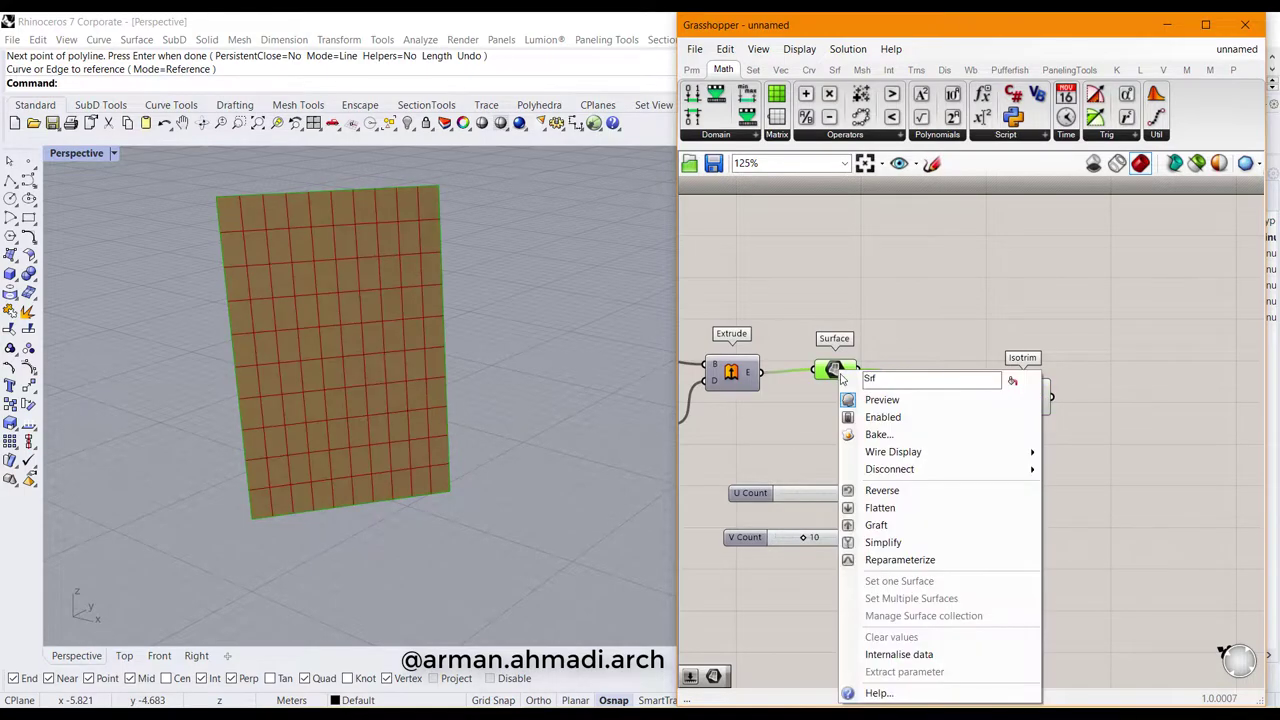
{"action": "left_click", "coordinate": [871, 397]}
{"action": "right_click_drag", "start_coordinate": [845, 492], "coordinate": [890, 486]}
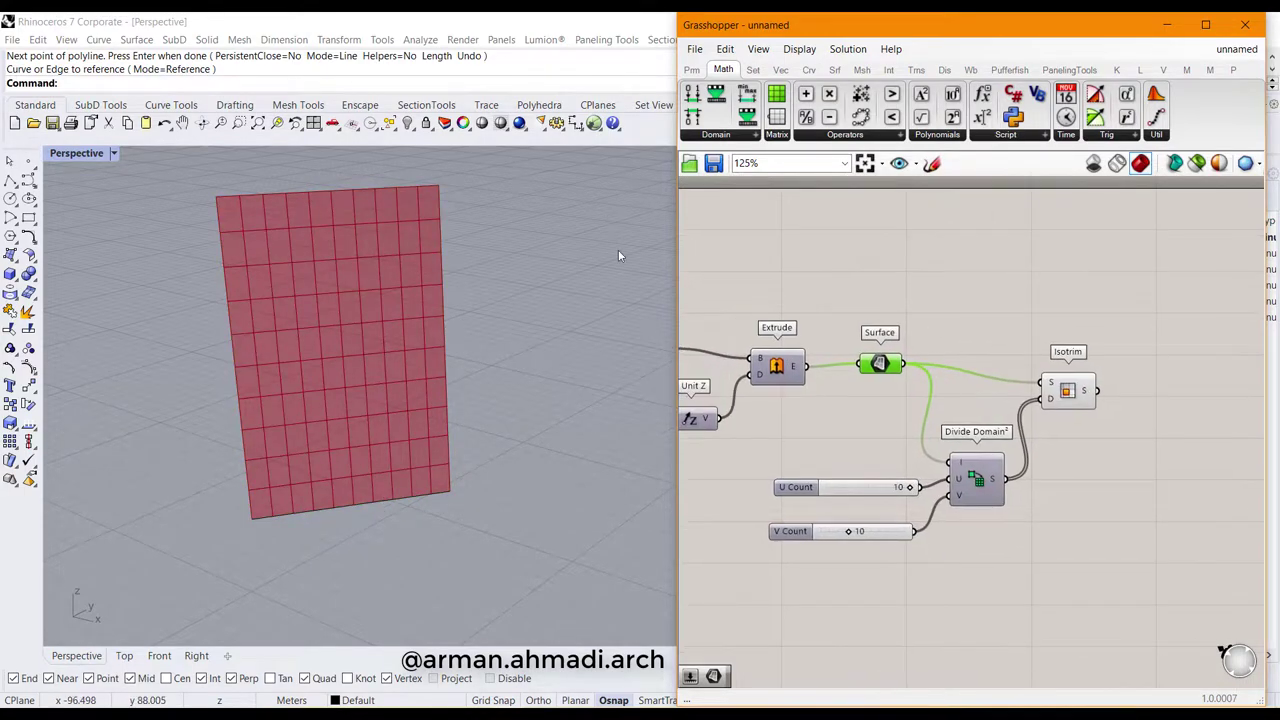
{"action": "right_click_drag", "start_coordinate": [412, 400], "coordinate": [465, 437]}
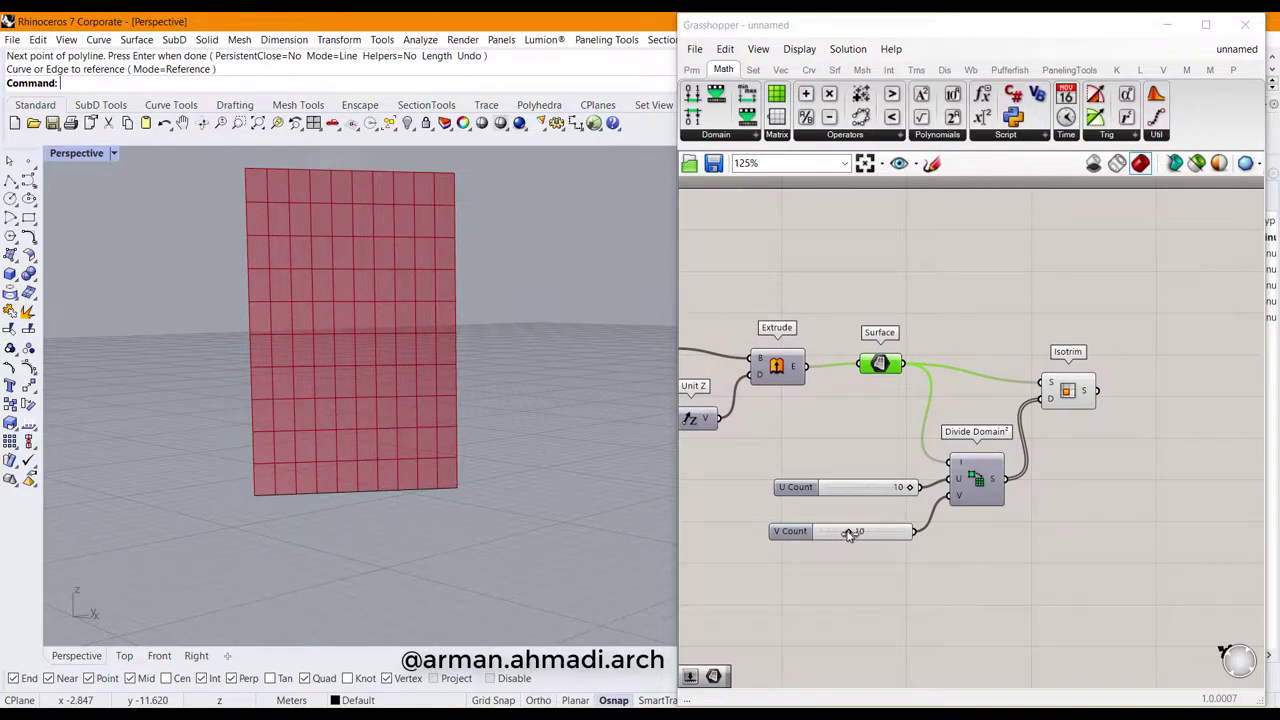
- Test the V Count slider on the grid columns and tidy Isotrim and Divide Domain² on the canvas
{"action": "mouse_move", "coordinate": [848, 534]}
{"action": "left_mouse_down"}
{"action": "mouse_move", "coordinate": [836, 534]}
{"action": "mouse_move", "coordinate": [848, 535]}
{"action": "left_mouse_up"}
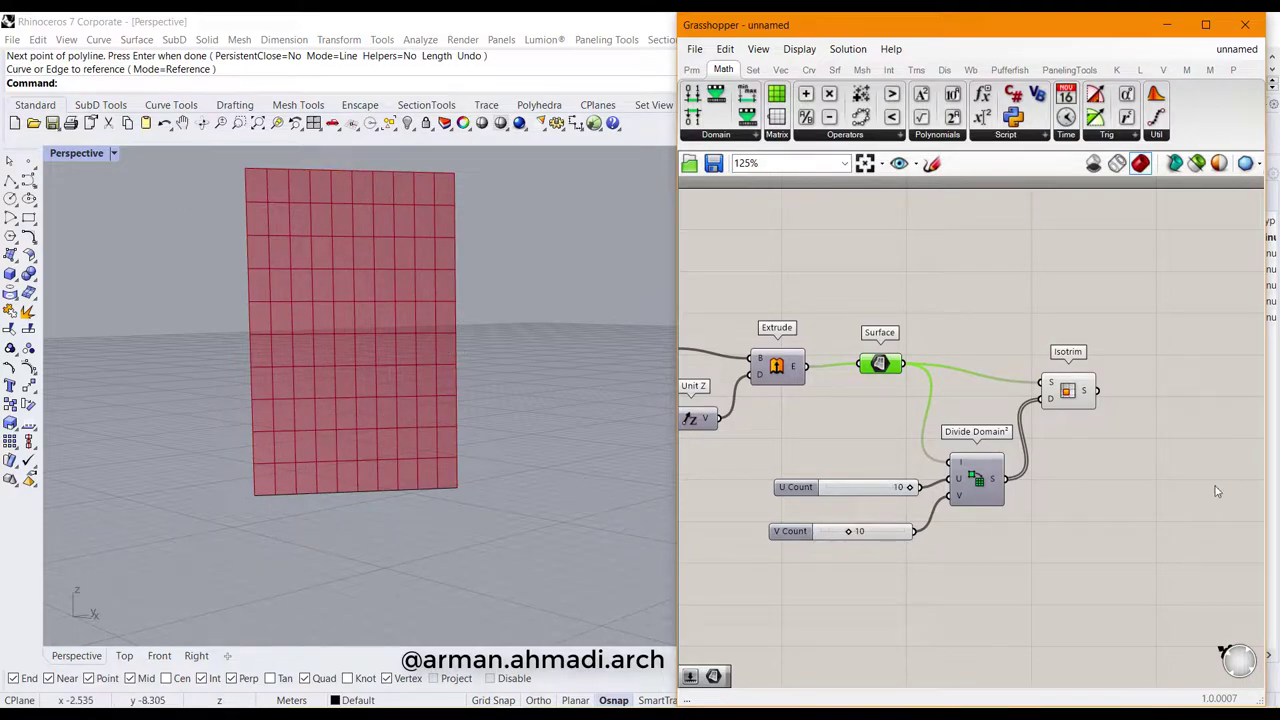
{"action": "right_click_drag", "start_coordinate": [1125, 481], "coordinate": [977, 482]}
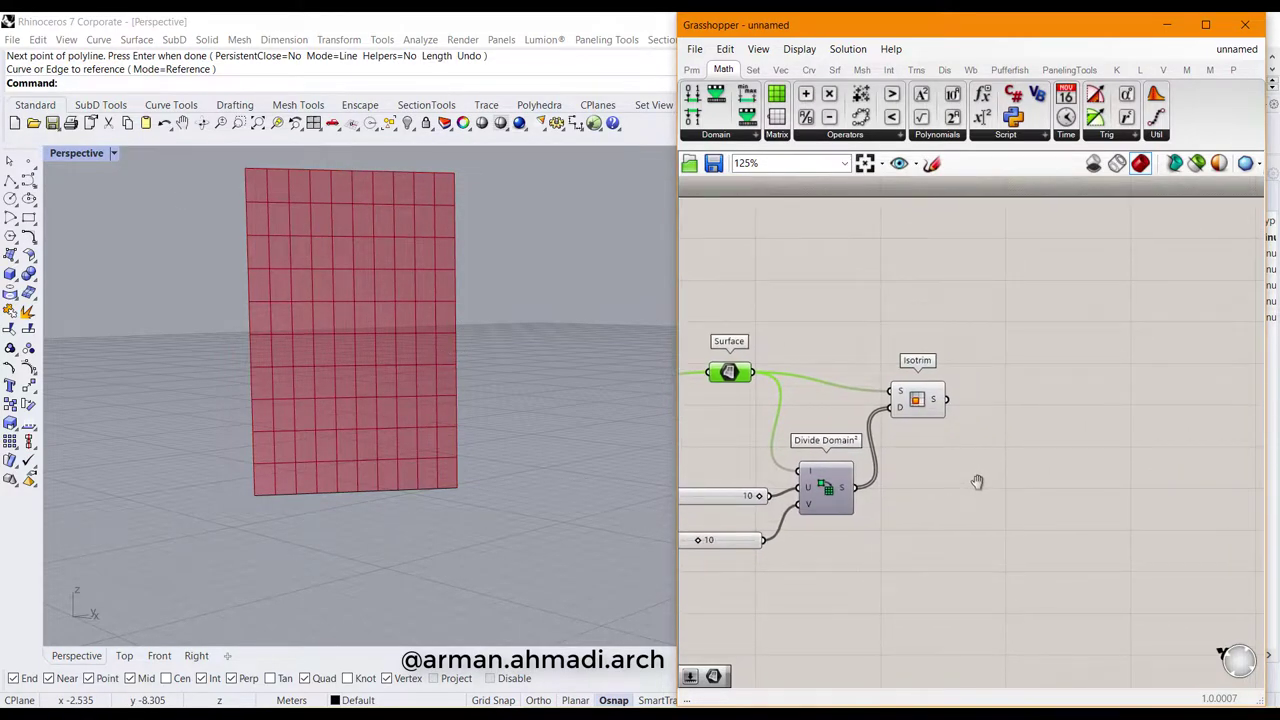
{"action": "right_click_drag", "start_coordinate": [753, 541], "coordinate": [810, 538]}
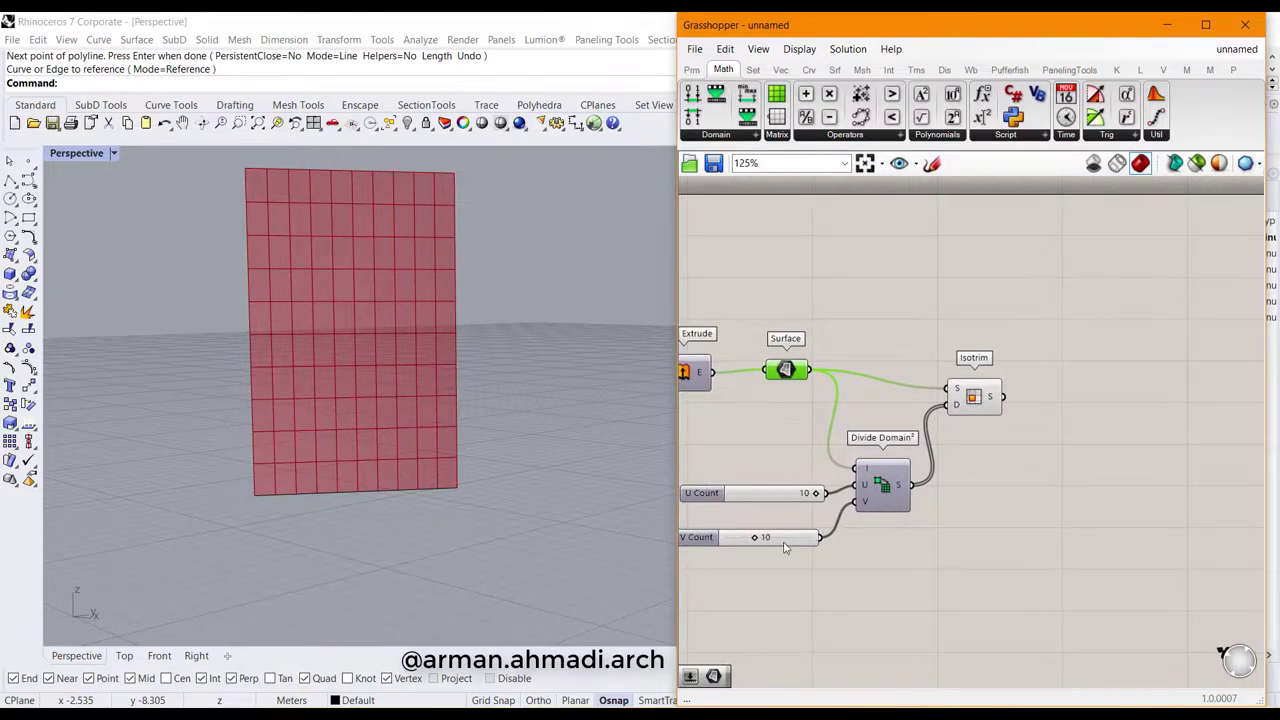
{"action": "right_click_drag", "start_coordinate": [997, 514], "coordinate": [871, 529]}
{"action": "left_click_drag", "start_coordinate": [850, 416], "coordinate": [857, 403]}
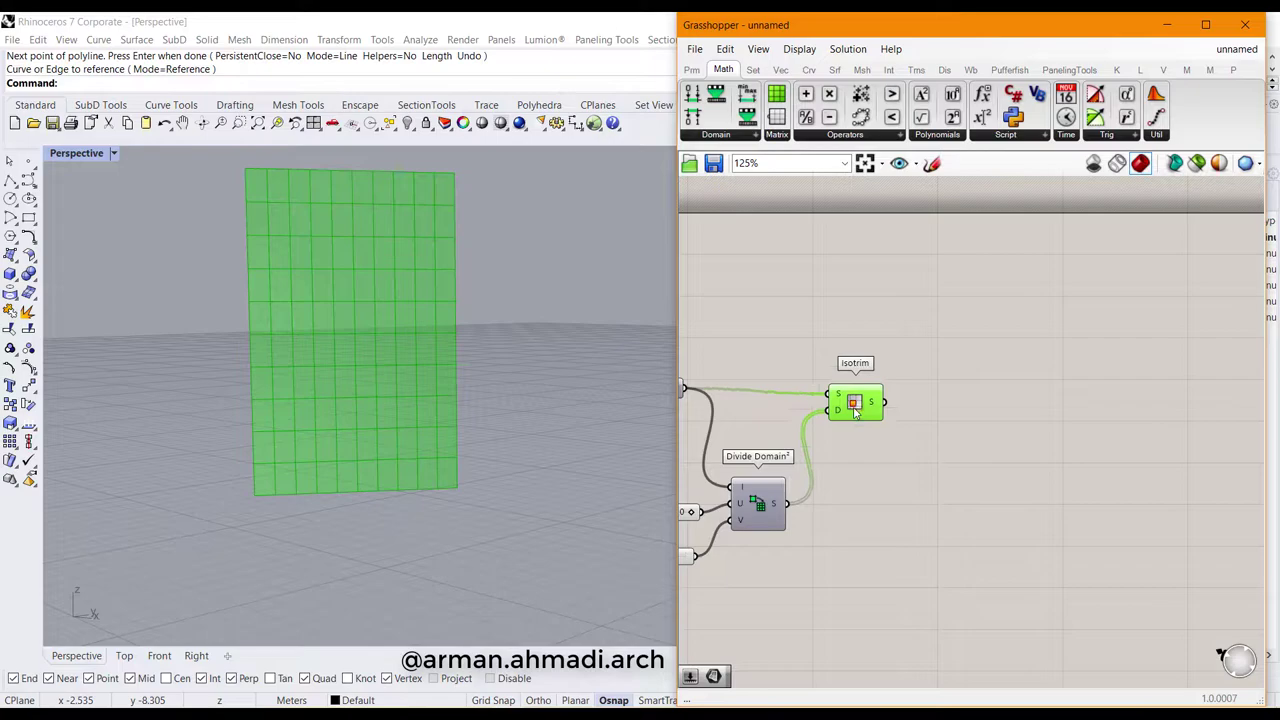
- Add a Curve parameter beside Isotrim, taking its subsurfaces to preview every panel outline
{"action": "left_click", "coordinate": [880, 477]}
{"action": "right_click_drag", "start_coordinate": [407, 445], "coordinate": [509, 451]}
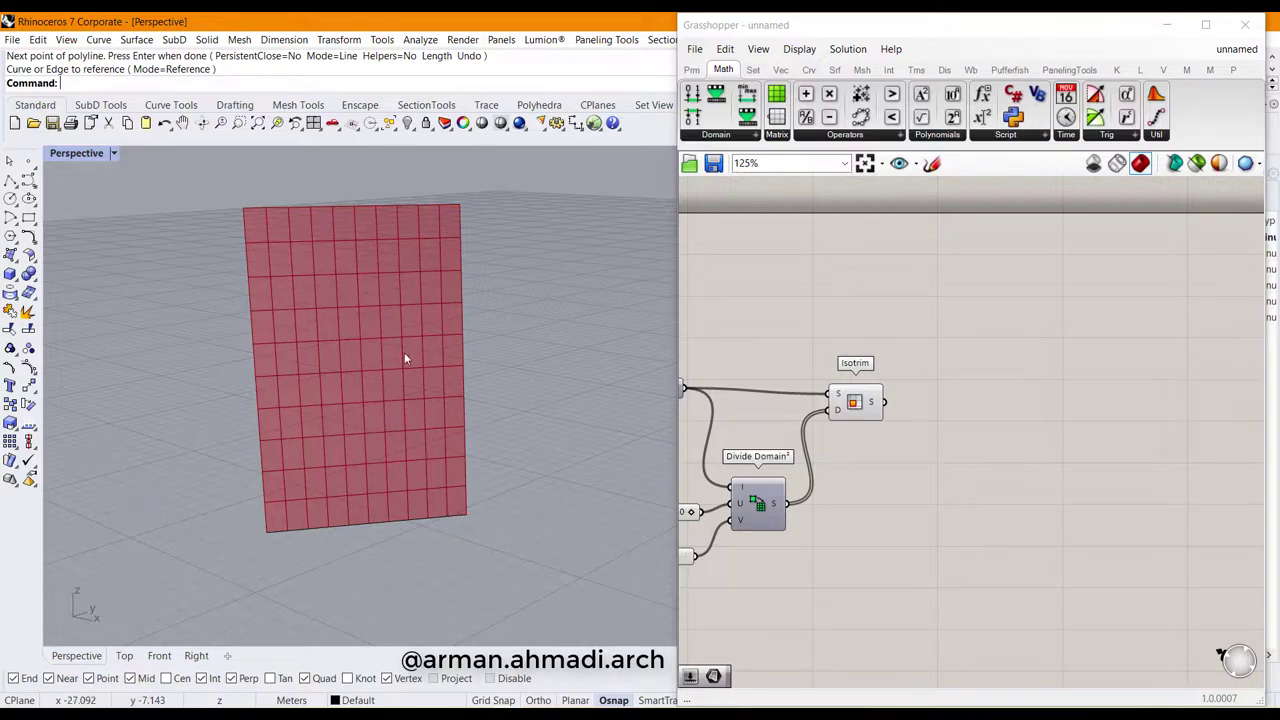
{"action": "double_click", "coordinate": [972, 455]}
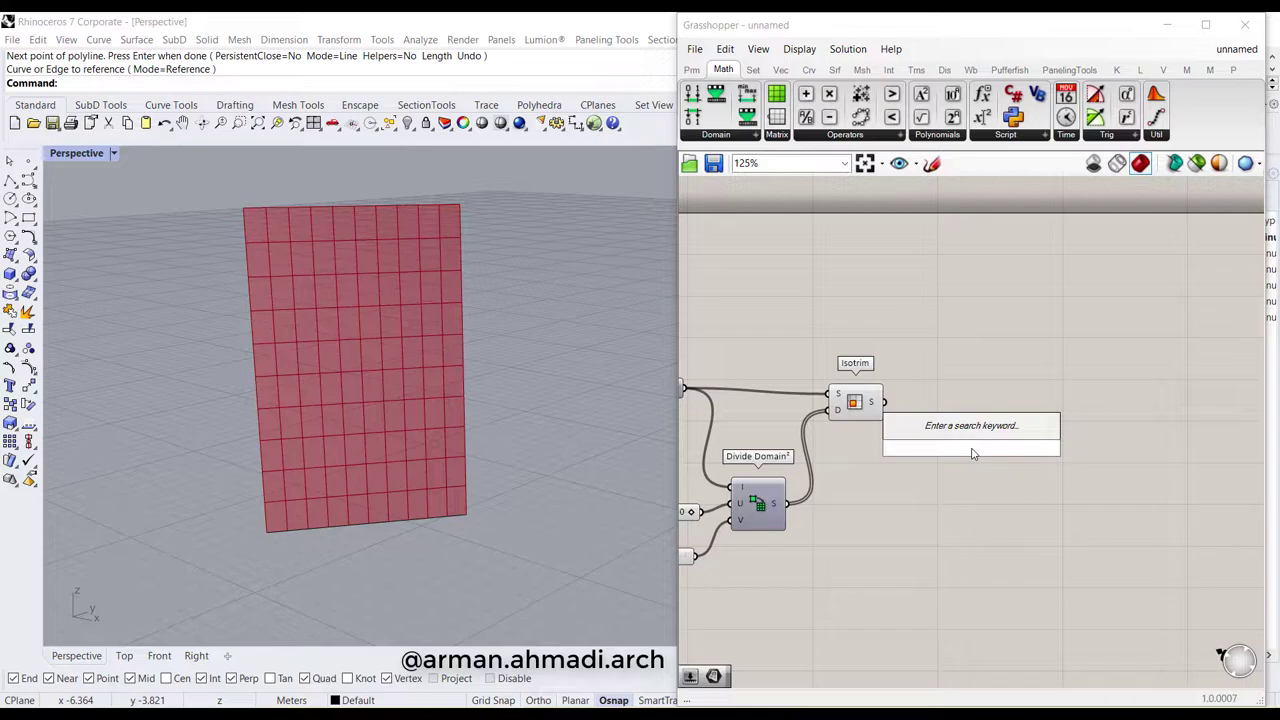
{"action": "type", "text": "cu"}
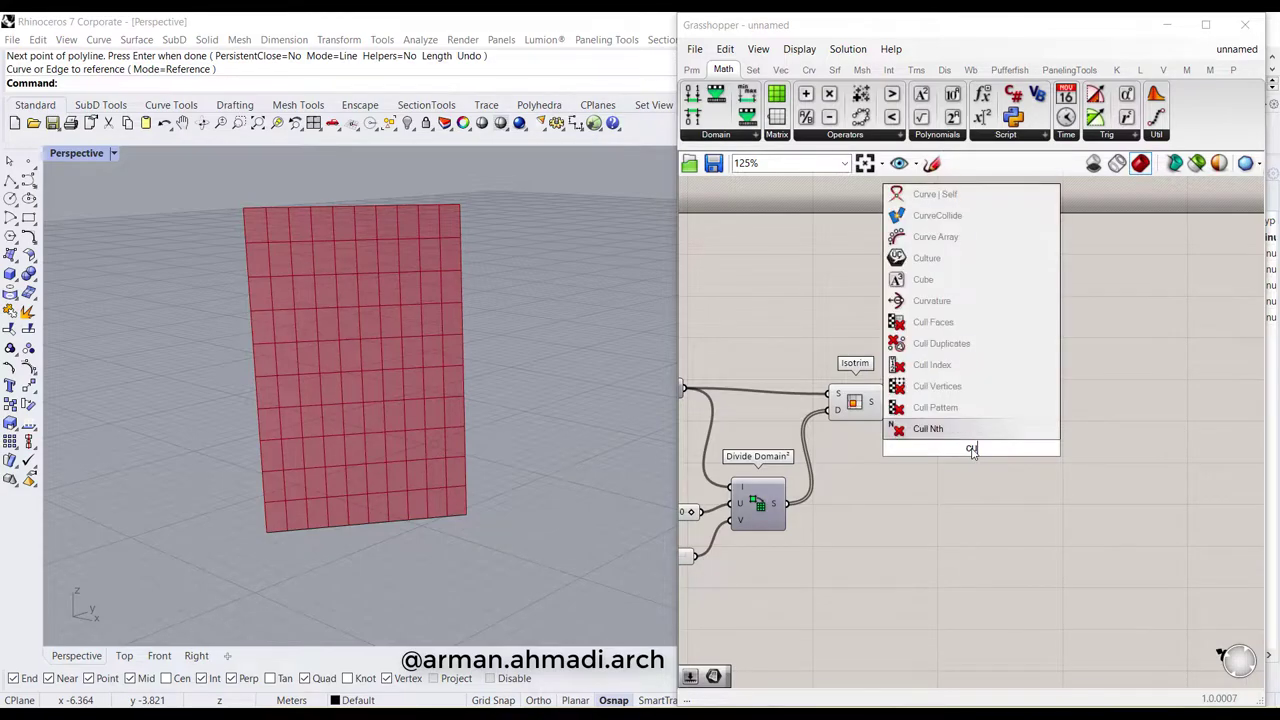
{"action": "type", "text": "rve"}
{"action": "key", "text": "Return"}
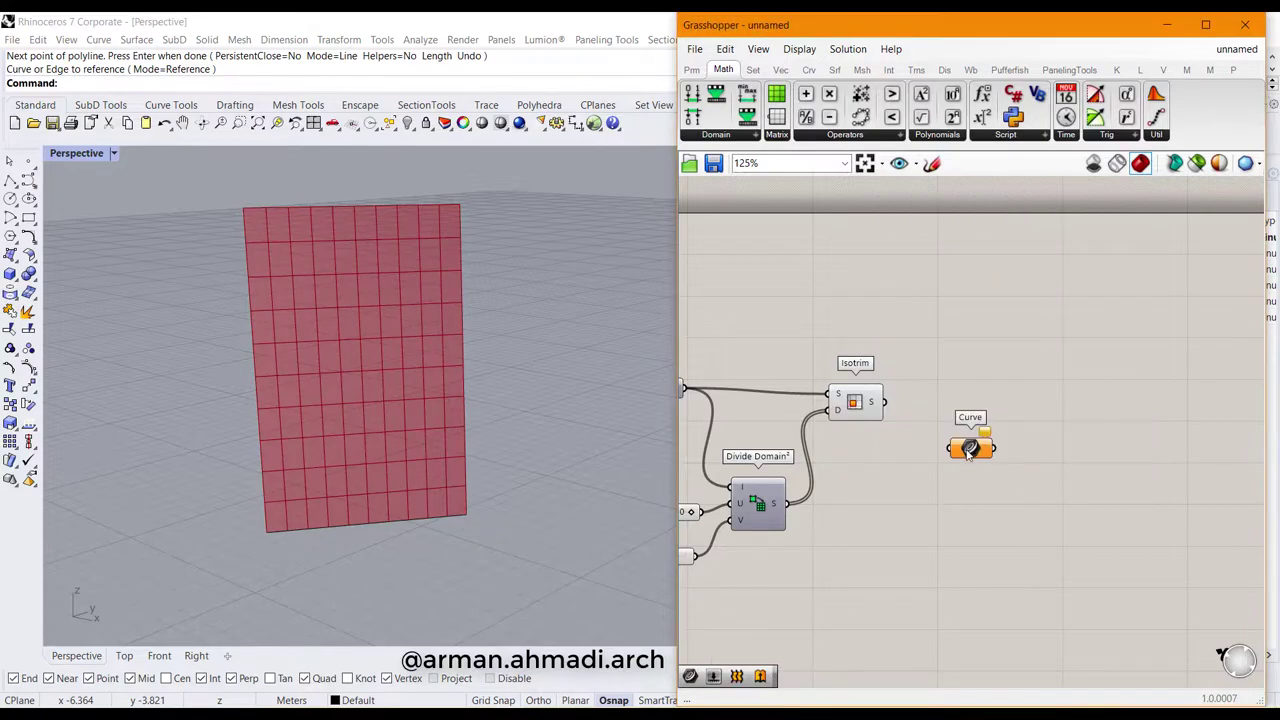
{"action": "left_click_drag", "start_coordinate": [968, 452], "coordinate": [942, 396]}
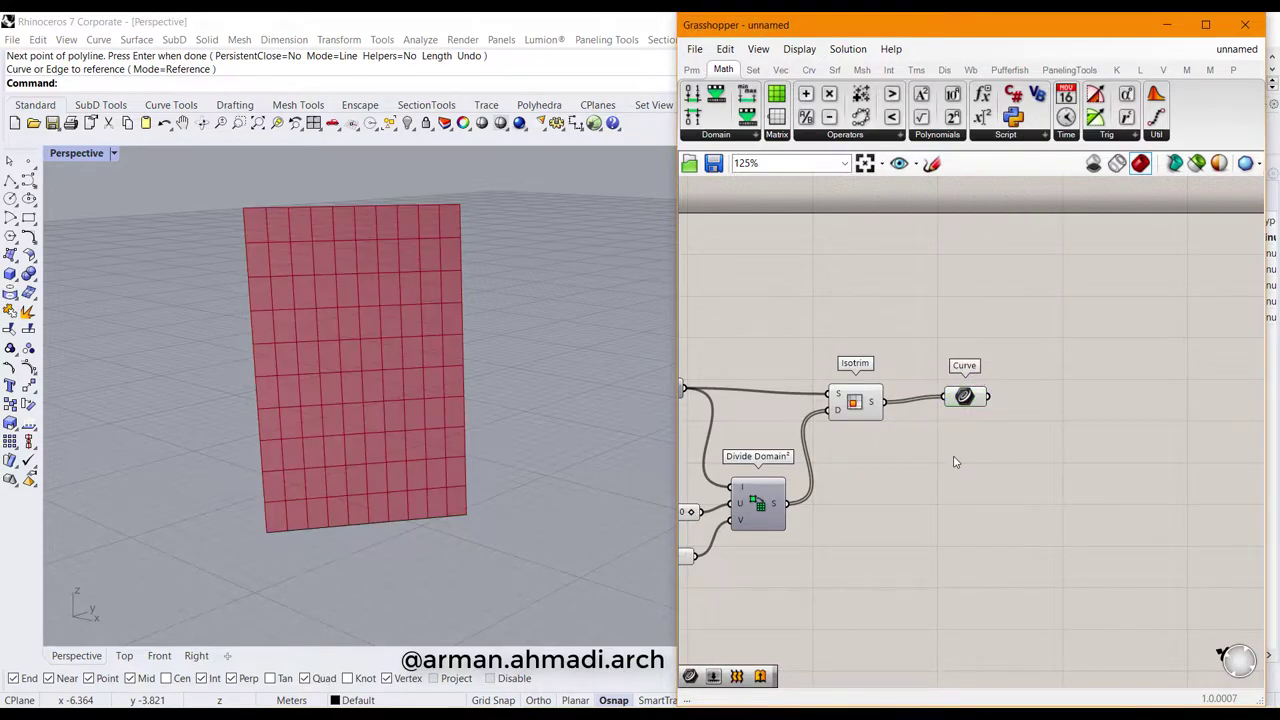
{"action": "left_click", "coordinate": [966, 398]}
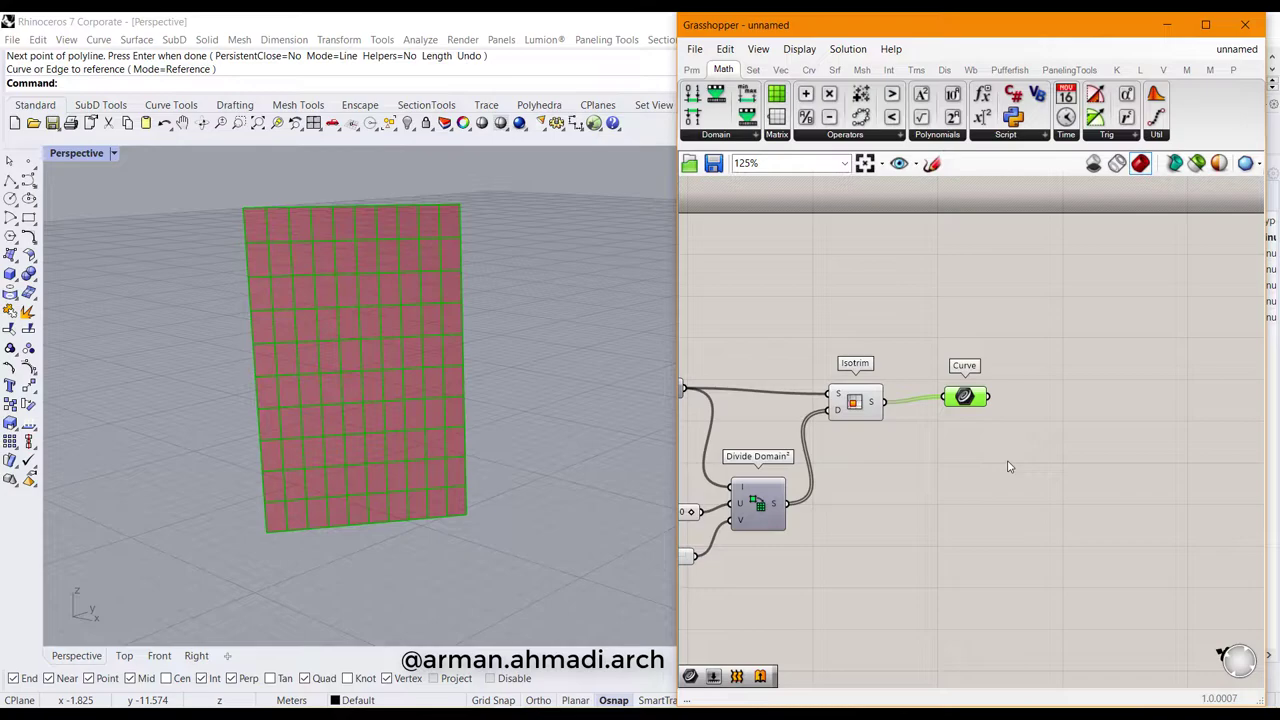
- Add a Pipe component to the right of the Curve parameter
{"action": "double_click", "coordinate": [1008, 465]}
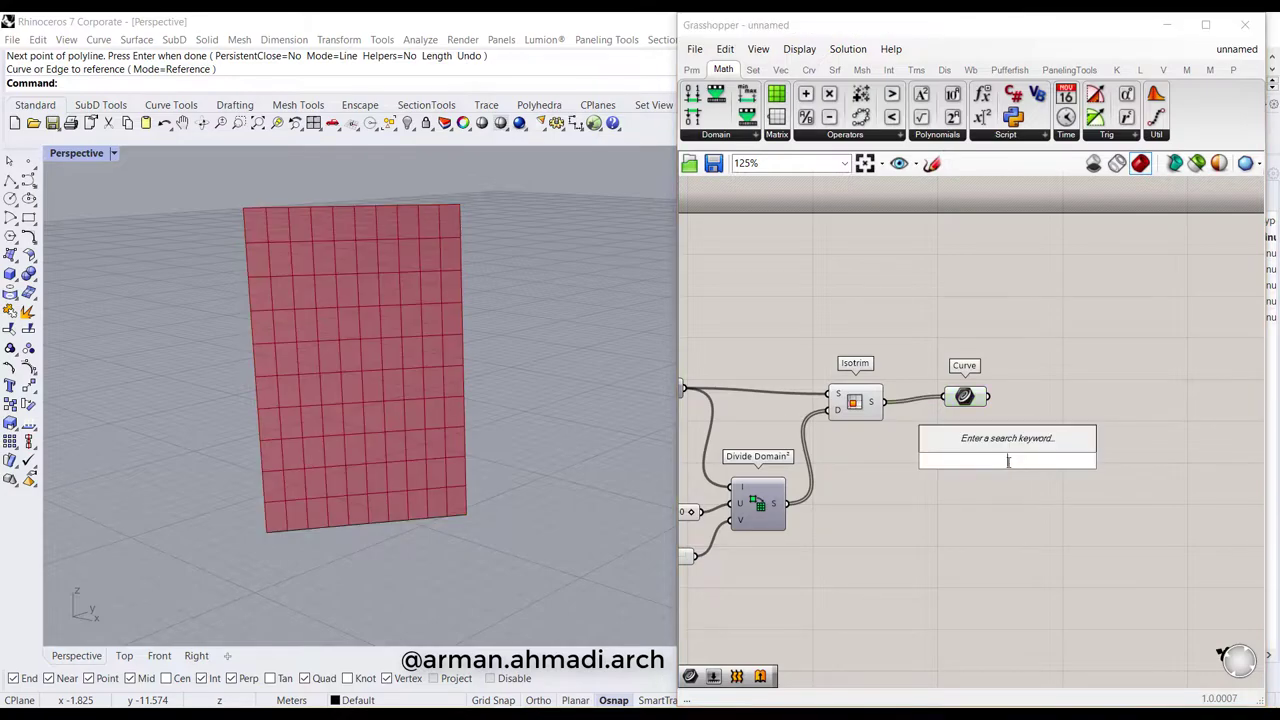
{"action": "type", "text": "pipe"}
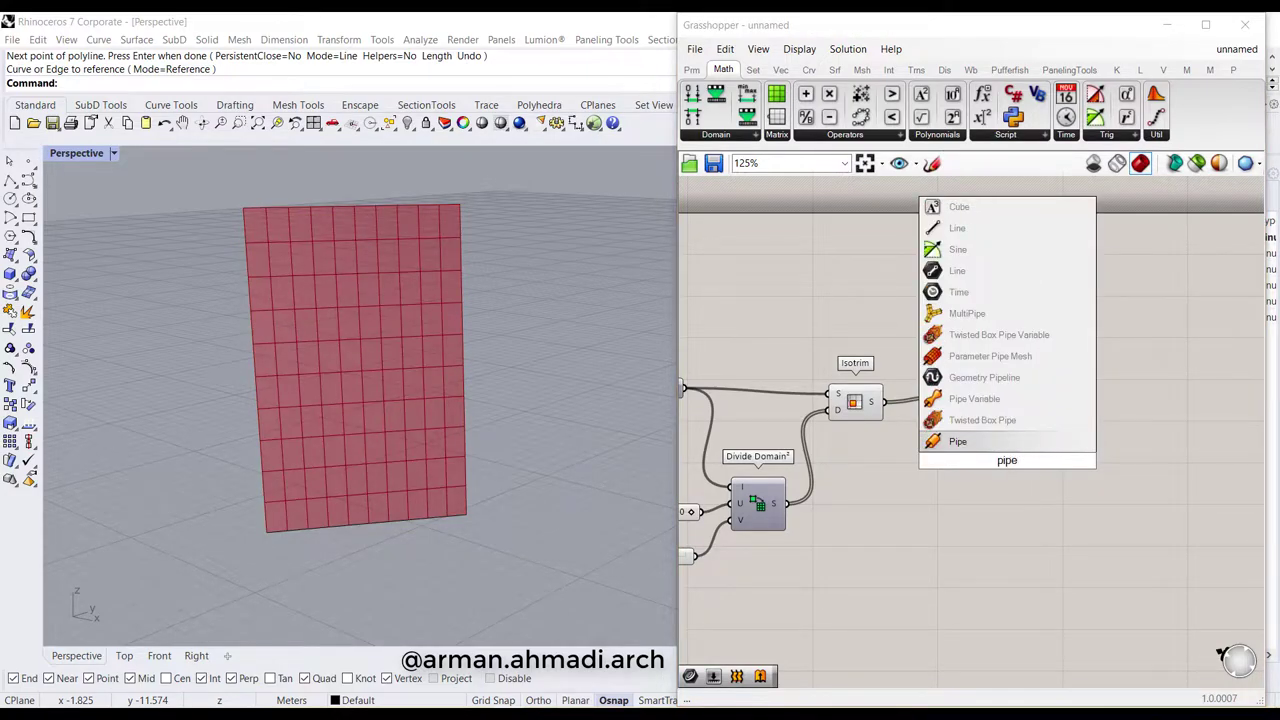
{"action": "left_click", "coordinate": [1004, 441]}
{"action": "left_click_drag", "start_coordinate": [1020, 390], "coordinate": [1053, 429]}
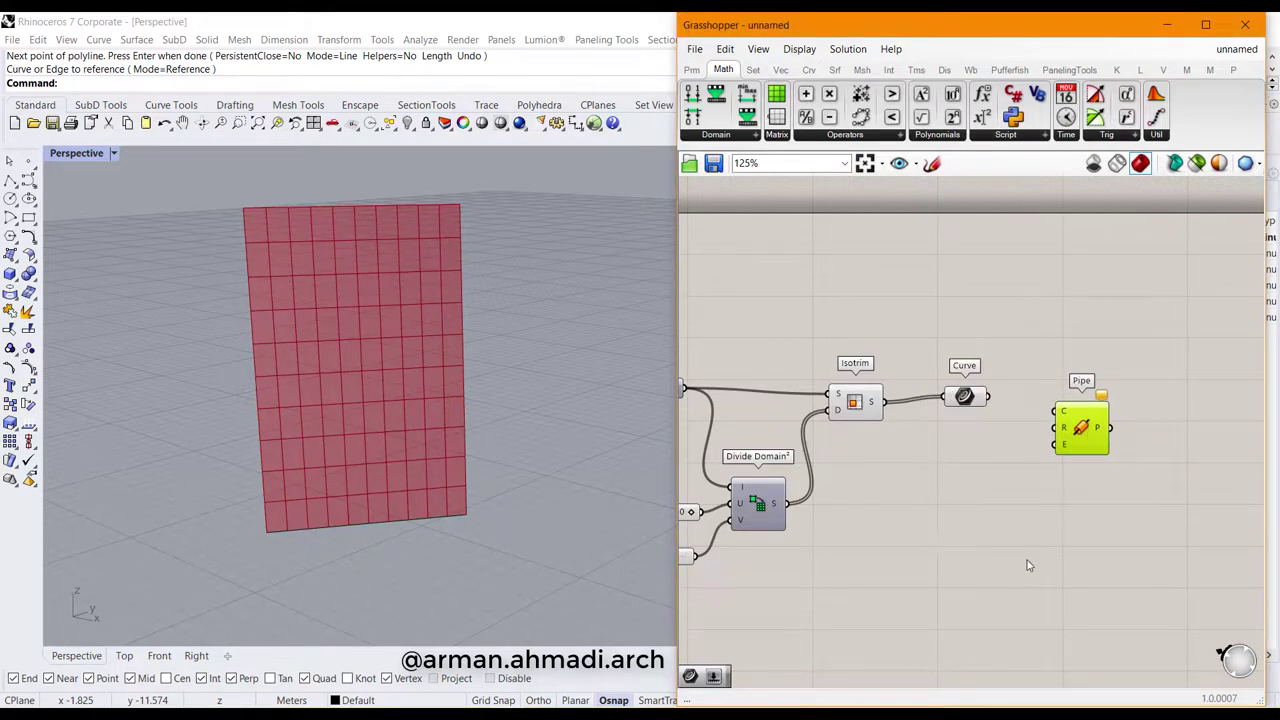
- Create a 0.01 radius slider and connect it to Pipe's R input
{"action": "double_click", "coordinate": [983, 517]}
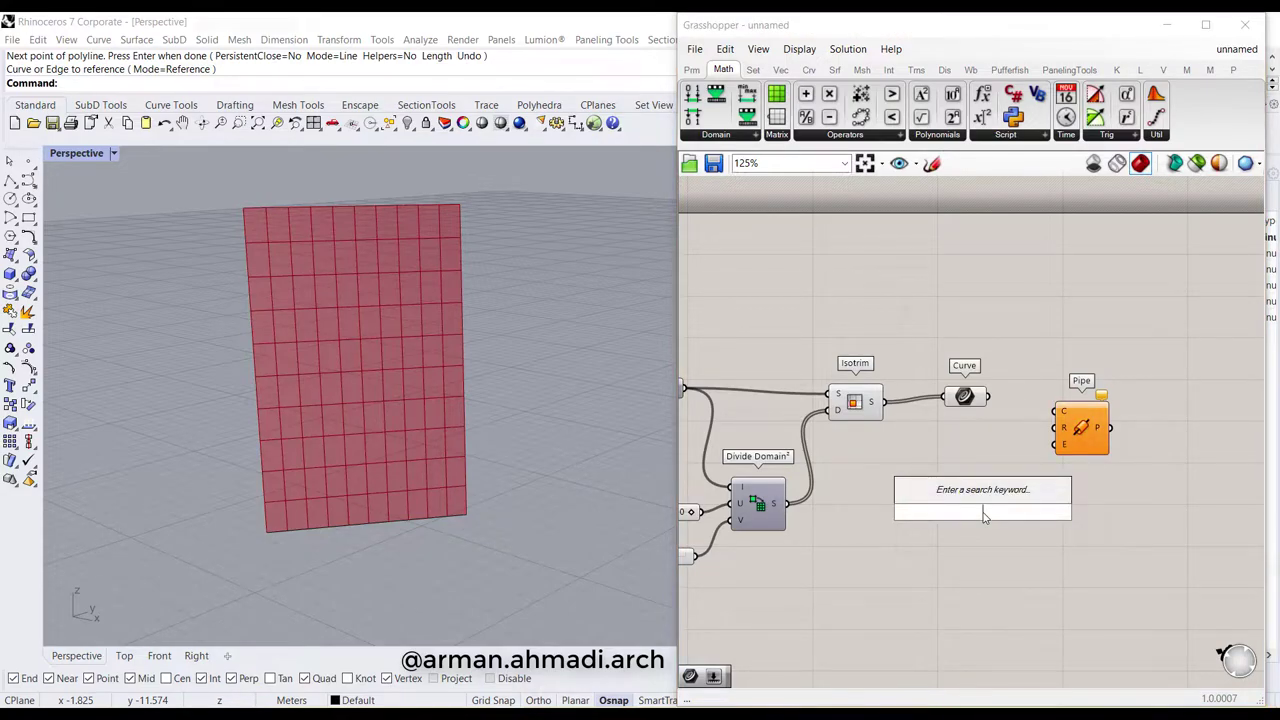
{"action": "type", "text": "0.0"}
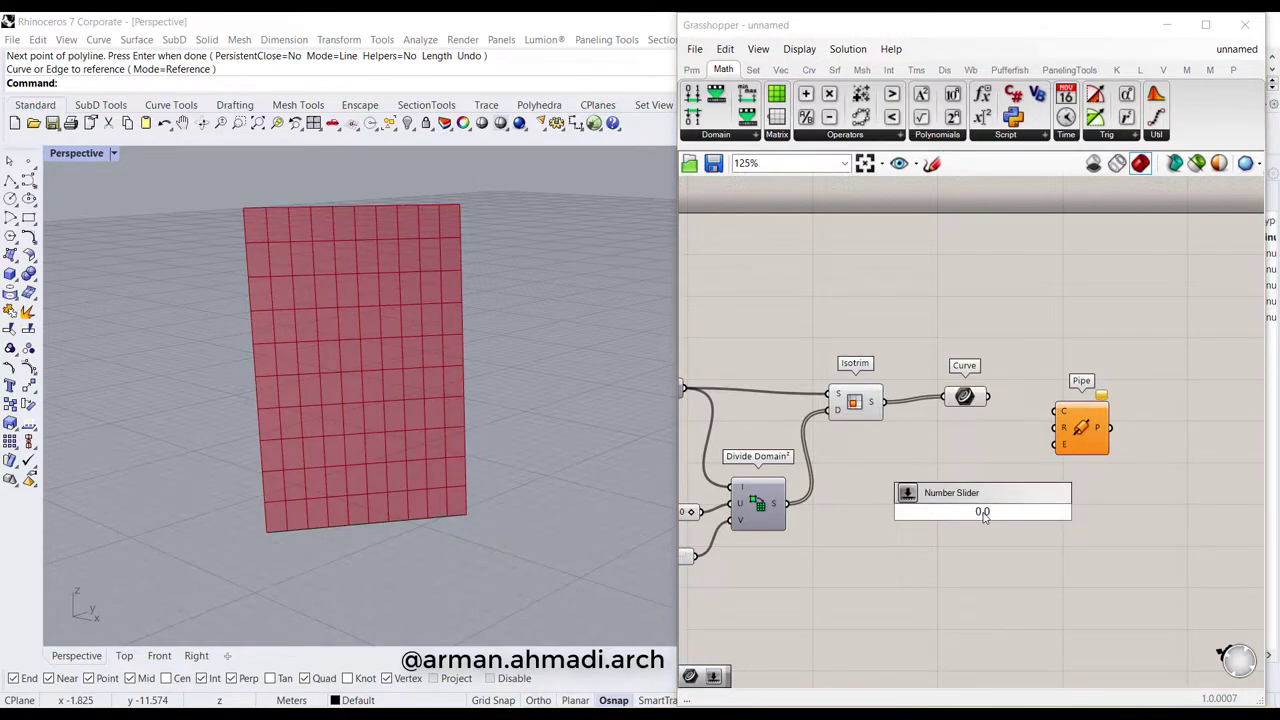
{"action": "type", "text": "1..0.01"}
{"action": "key", "text": "Return"}
{"action": "left_click_drag", "start_coordinate": [985, 515], "coordinate": [1058, 424]}
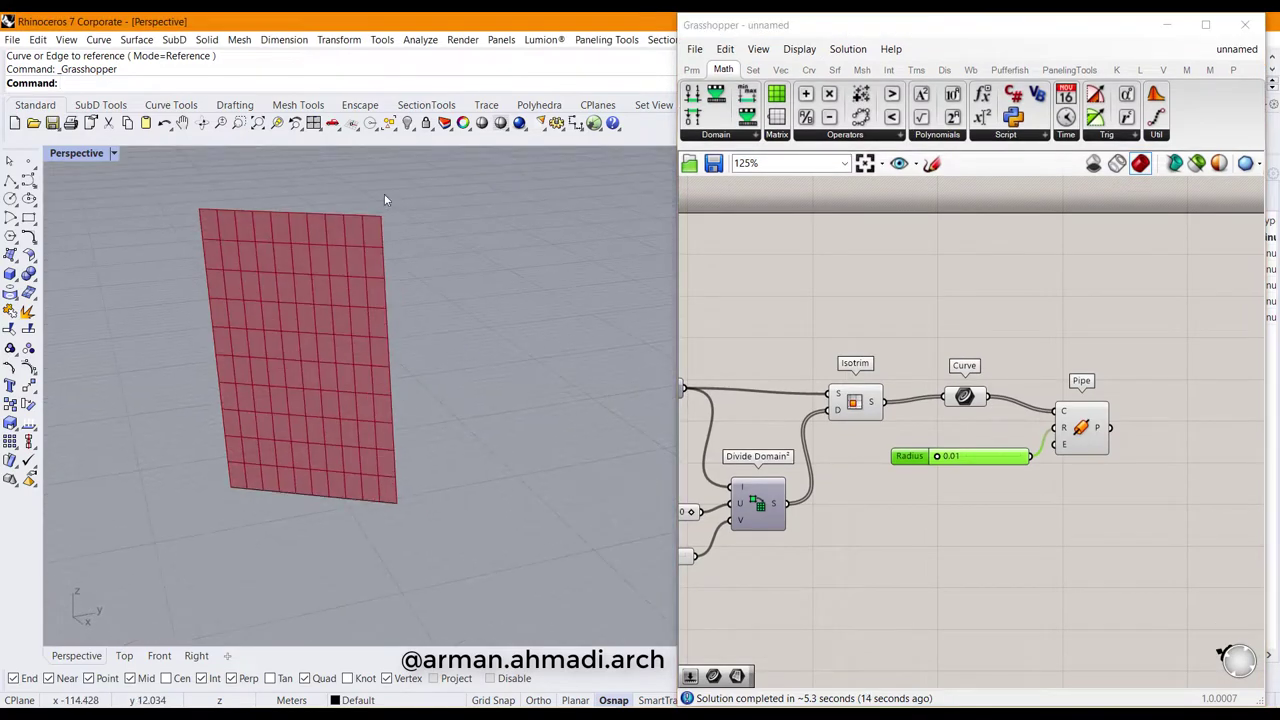
- Change the Radius slider value to 0.02
{"action": "scroll", "coordinate": [395, 260], "scroll_direction": "up", "scroll_amount": 5}
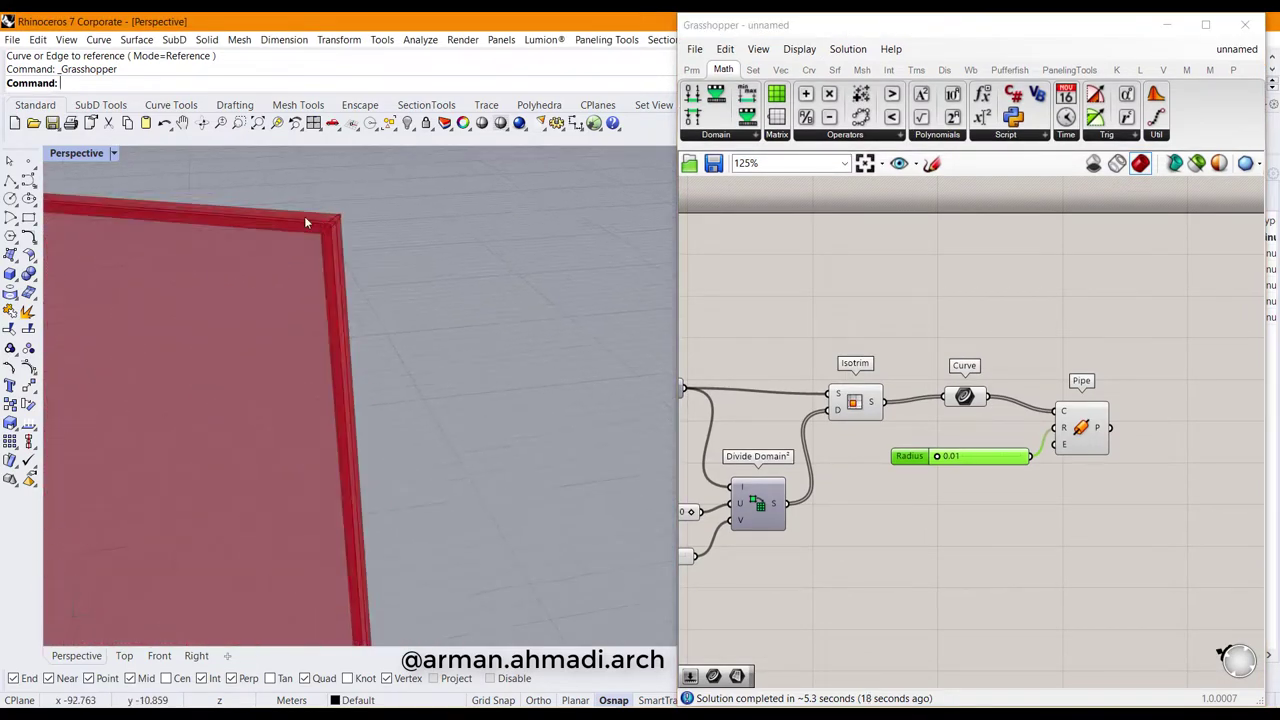
{"action": "right_click_drag", "start_coordinate": [940, 468], "coordinate": [928, 428]}
{"action": "scroll", "coordinate": [953, 420], "scroll_direction": "up", "scroll_amount": 3}
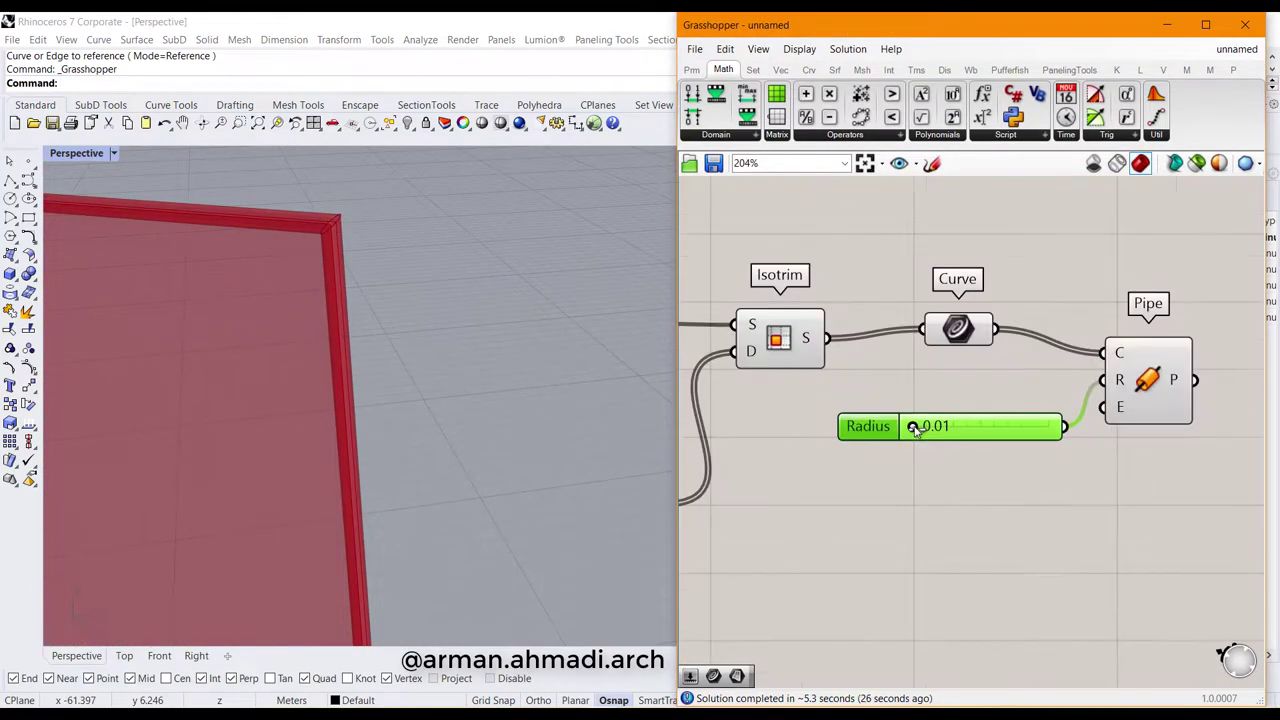
{"action": "double_click", "coordinate": [932, 426]}
{"action": "type", "text": "0.02"}
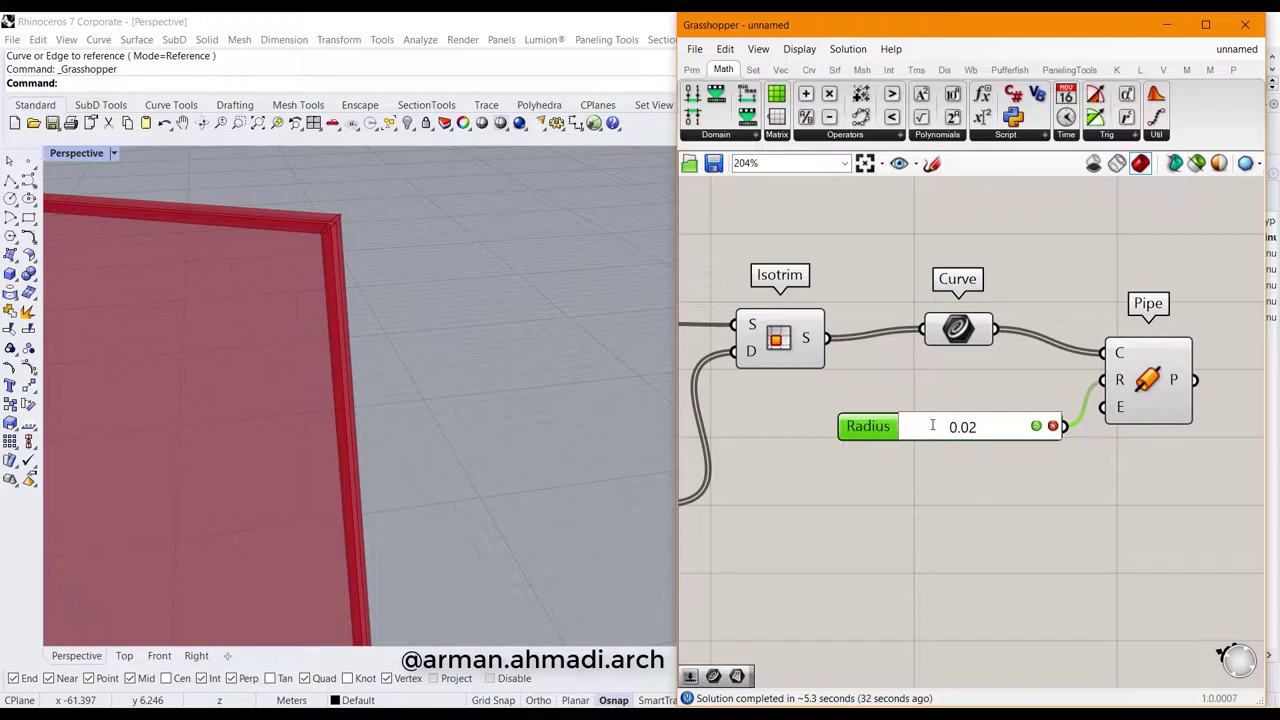
{"action": "key", "text": "Return"}
- Orbit the view to face the gridded panel and select all nine definition components
{"action": "right_click_drag", "start_coordinate": [900, 520], "coordinate": [985, 520]}
{"action": "scroll", "coordinate": [476, 486], "scroll_direction": "down", "scroll_amount": 5}
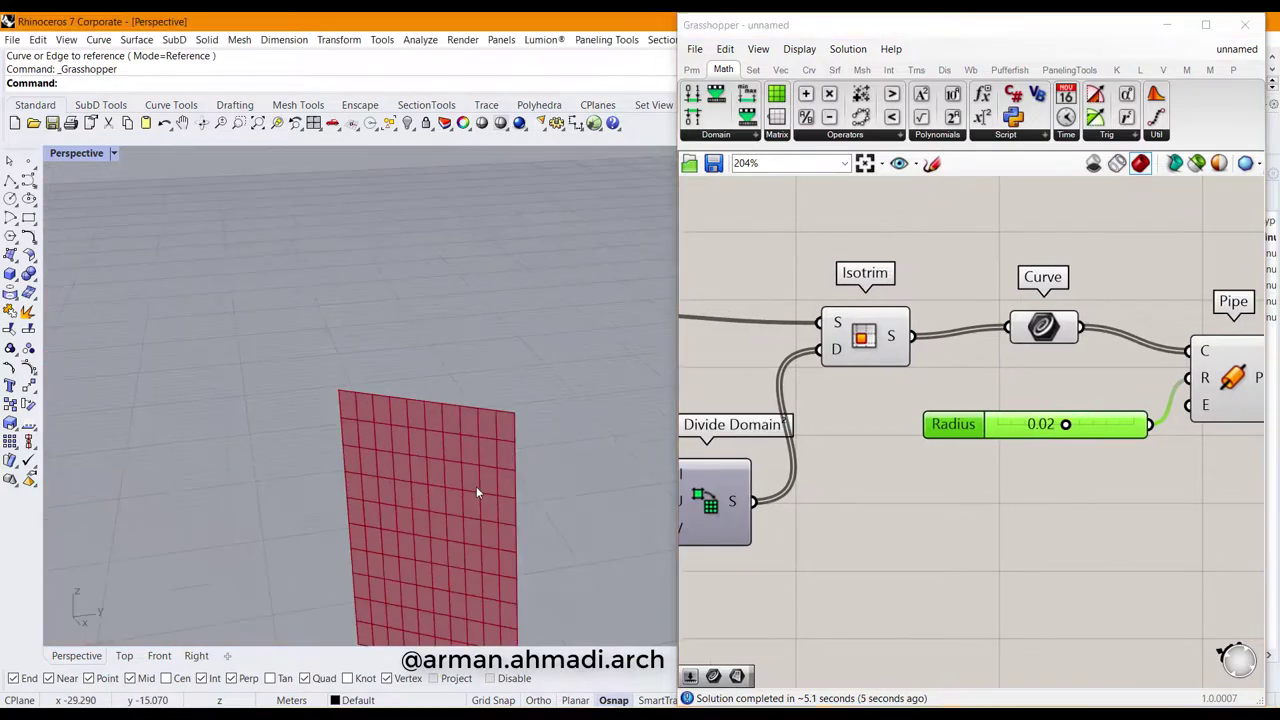
{"action": "scroll", "coordinate": [476, 486], "scroll_direction": "up", "scroll_amount": 4}
{"action": "scroll", "coordinate": [484, 400], "scroll_direction": "up", "scroll_amount": 1}
{"action": "scroll", "coordinate": [476, 380], "scroll_direction": "down", "scroll_amount": 4}
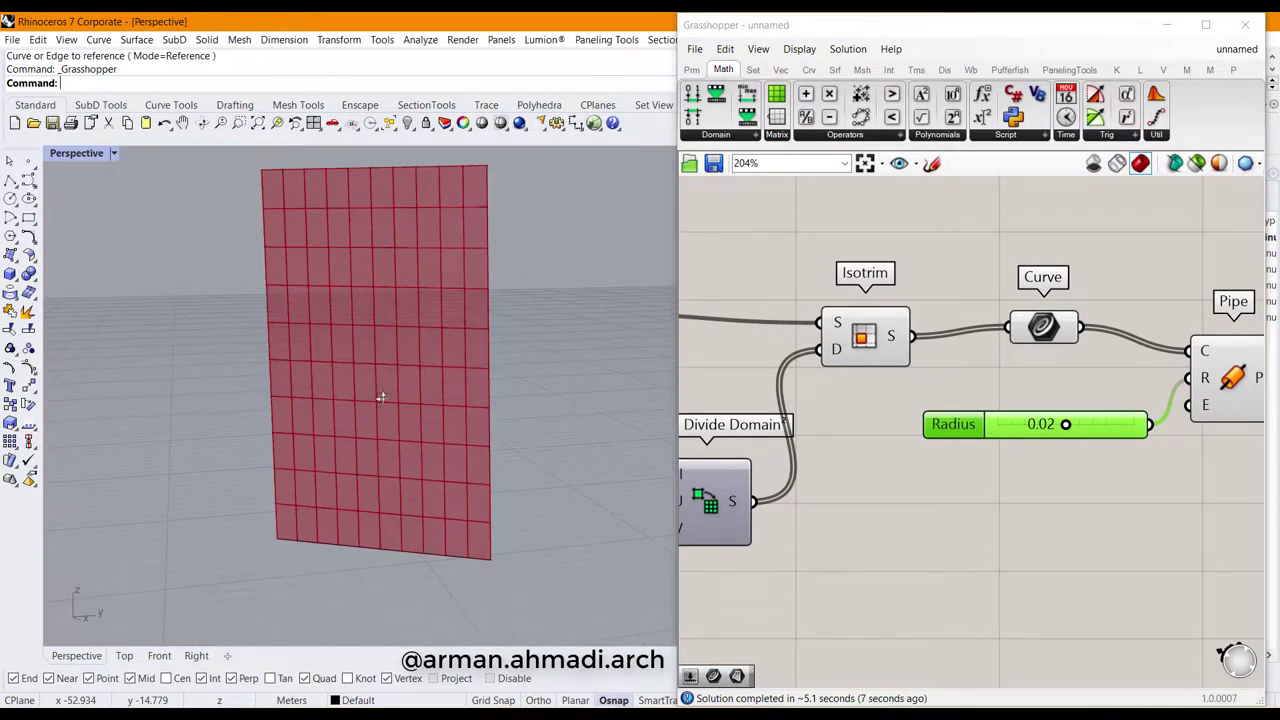
{"action": "right_click_drag", "start_coordinate": [380, 397], "coordinate": [465, 265]}
{"action": "scroll", "coordinate": [426, 550], "scroll_direction": "up", "scroll_amount": 3}
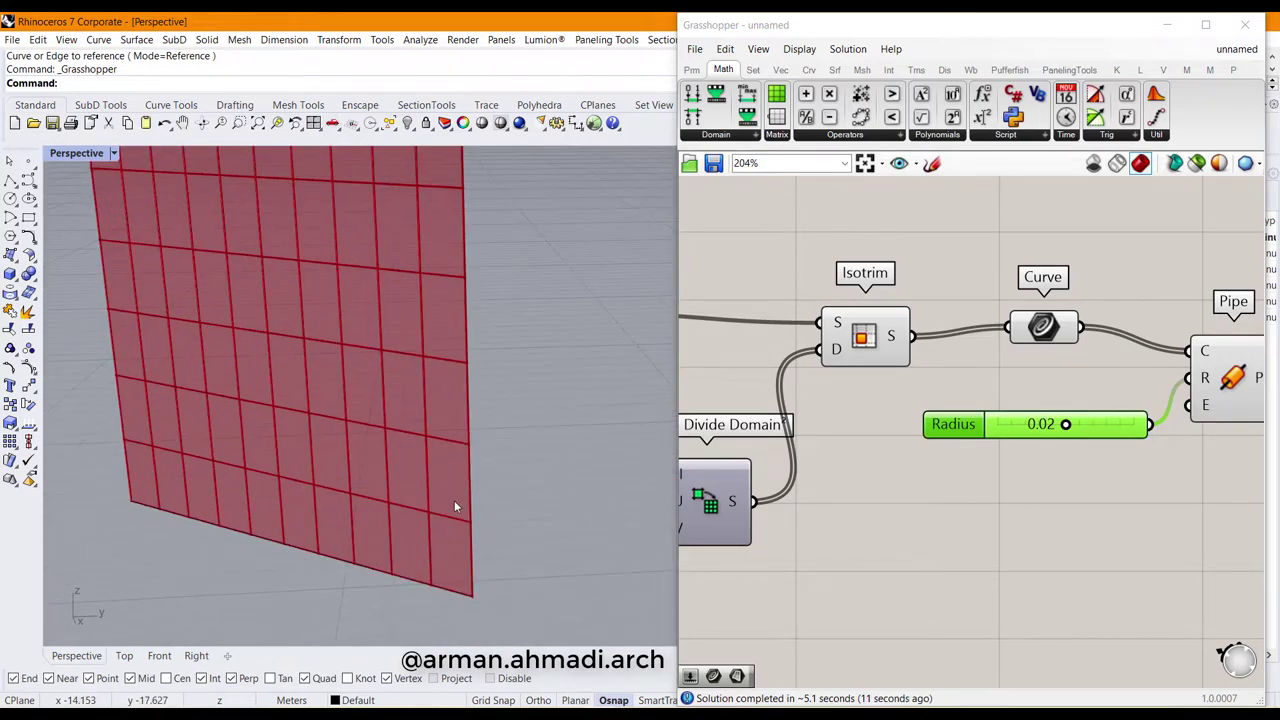
{"action": "scroll", "coordinate": [458, 502], "scroll_direction": "down", "scroll_amount": 5}
{"action": "right_click_drag", "start_coordinate": [460, 499], "coordinate": [560, 455]}
{"action": "scroll", "coordinate": [883, 455], "scroll_direction": "down", "scroll_amount": 6}
{"action": "scroll", "coordinate": [1012, 446], "scroll_direction": "up", "scroll_amount": 1}
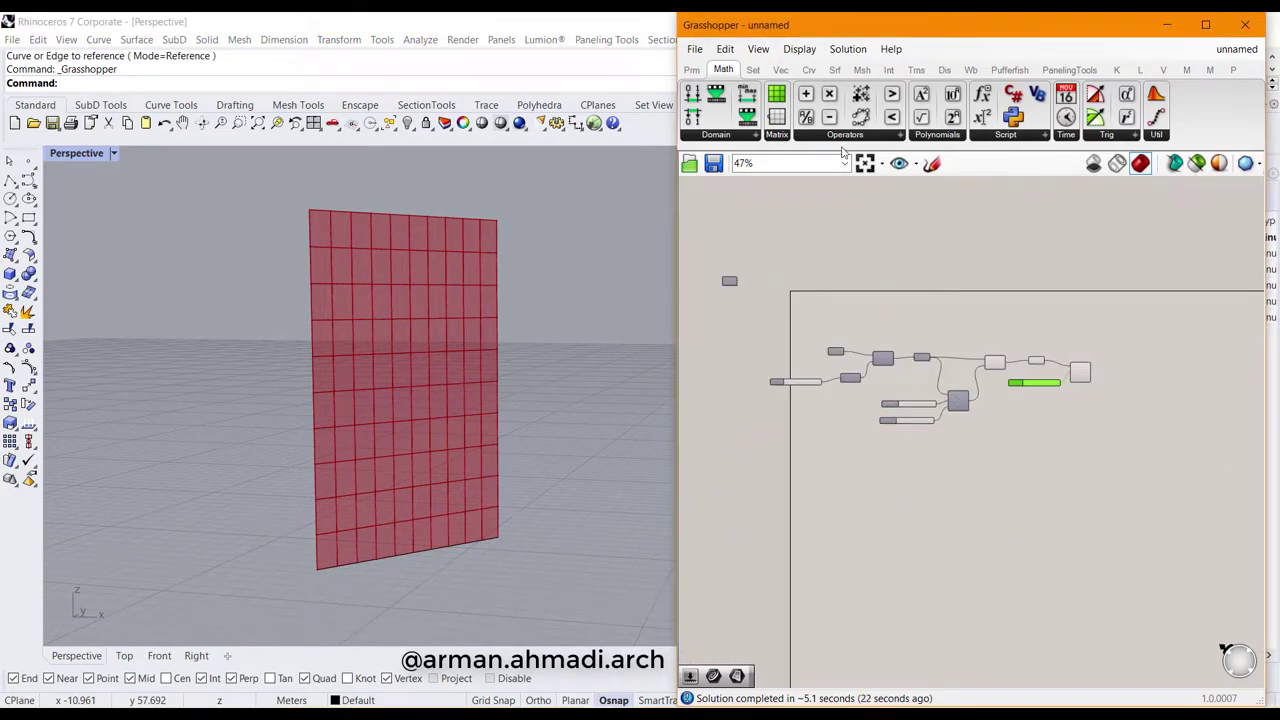
{"action": "scroll", "coordinate": [938, 487], "scroll_direction": "up", "scroll_amount": 3}
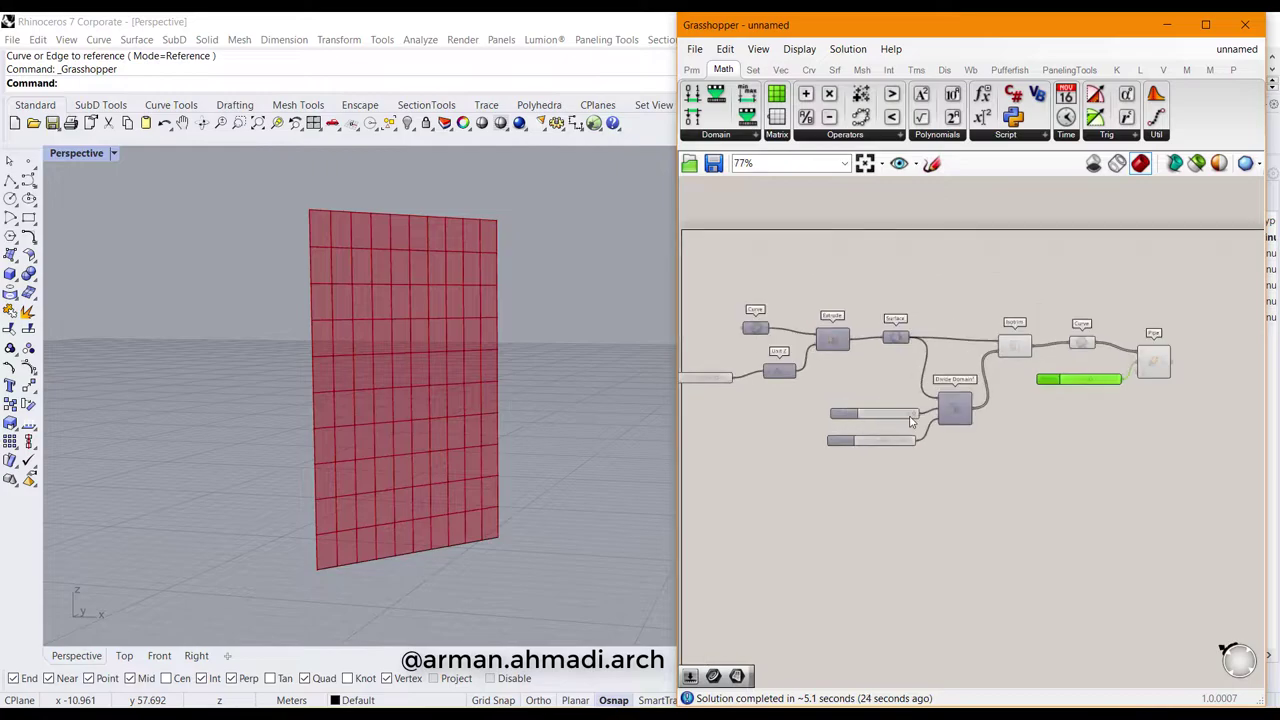
{"action": "left_click_drag", "start_coordinate": [963, 530], "coordinate": [745, 498]}
- Turn off the preview of the selected grid components
{"action": "right_click", "coordinate": [944, 442]}
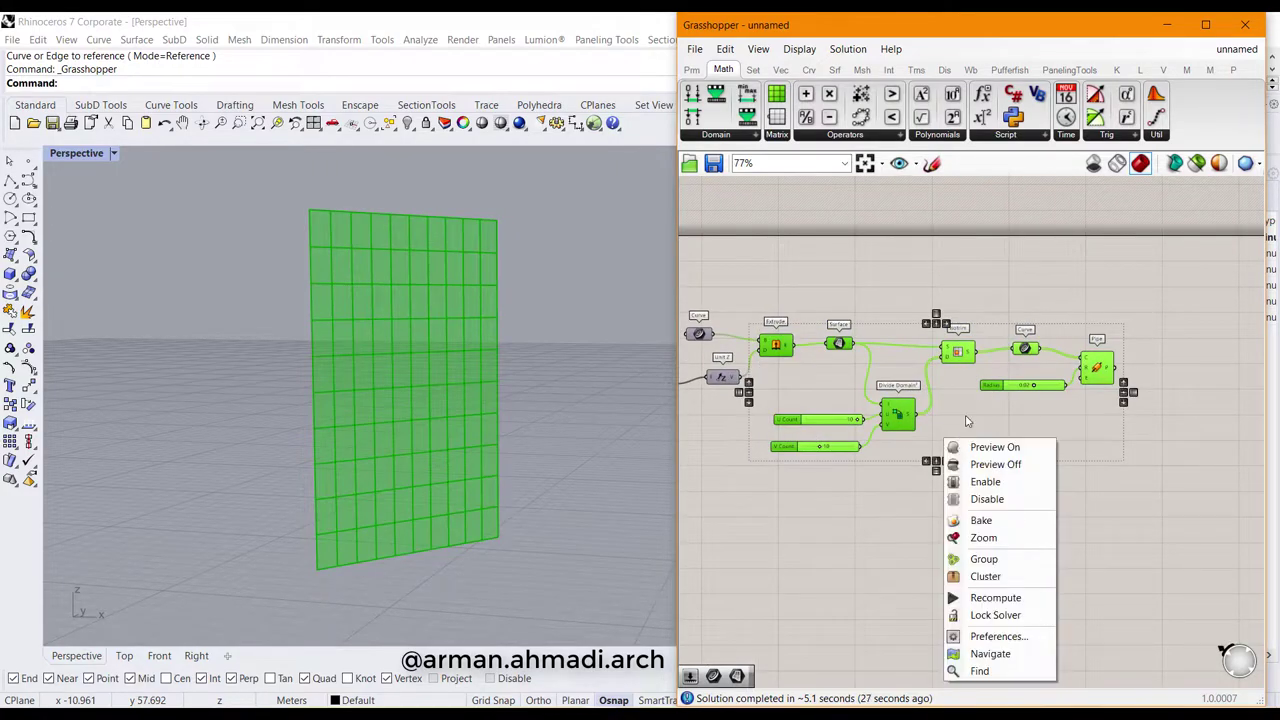
{"action": "left_click", "coordinate": [1006, 474]}
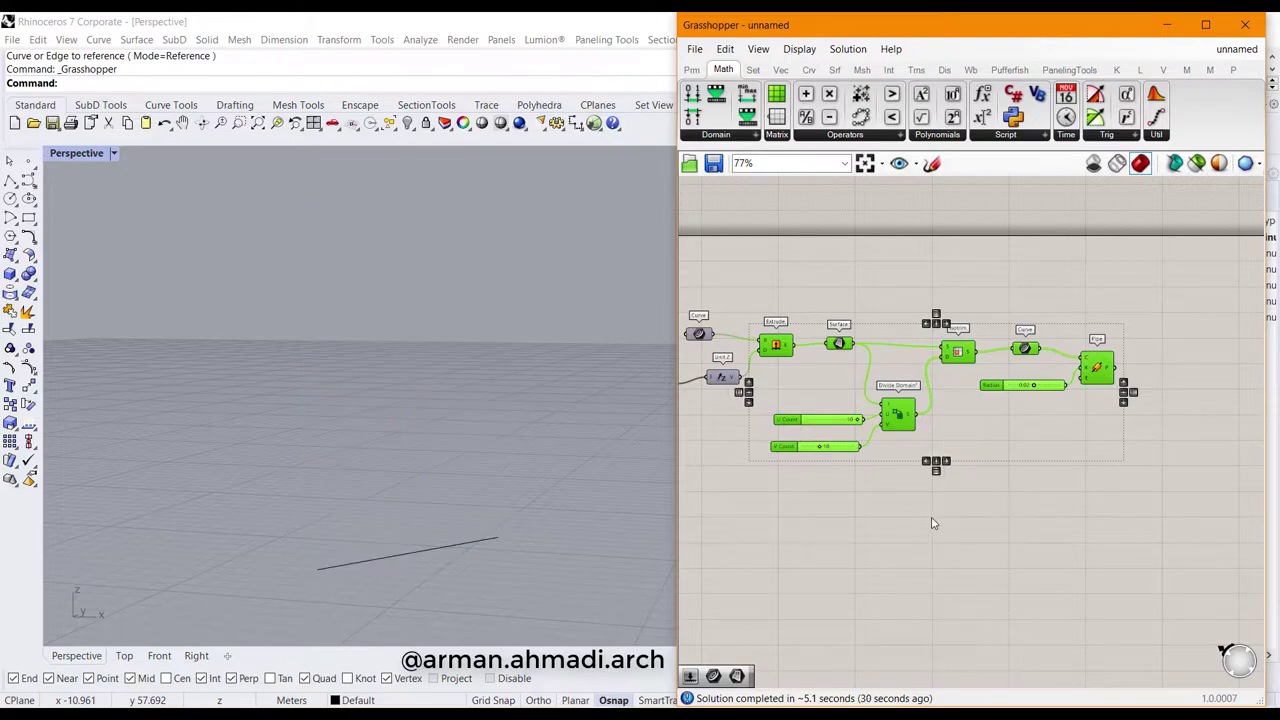
{"action": "left_click", "coordinate": [931, 523]}
{"action": "right_click_drag", "start_coordinate": [931, 523], "coordinate": [923, 417]}
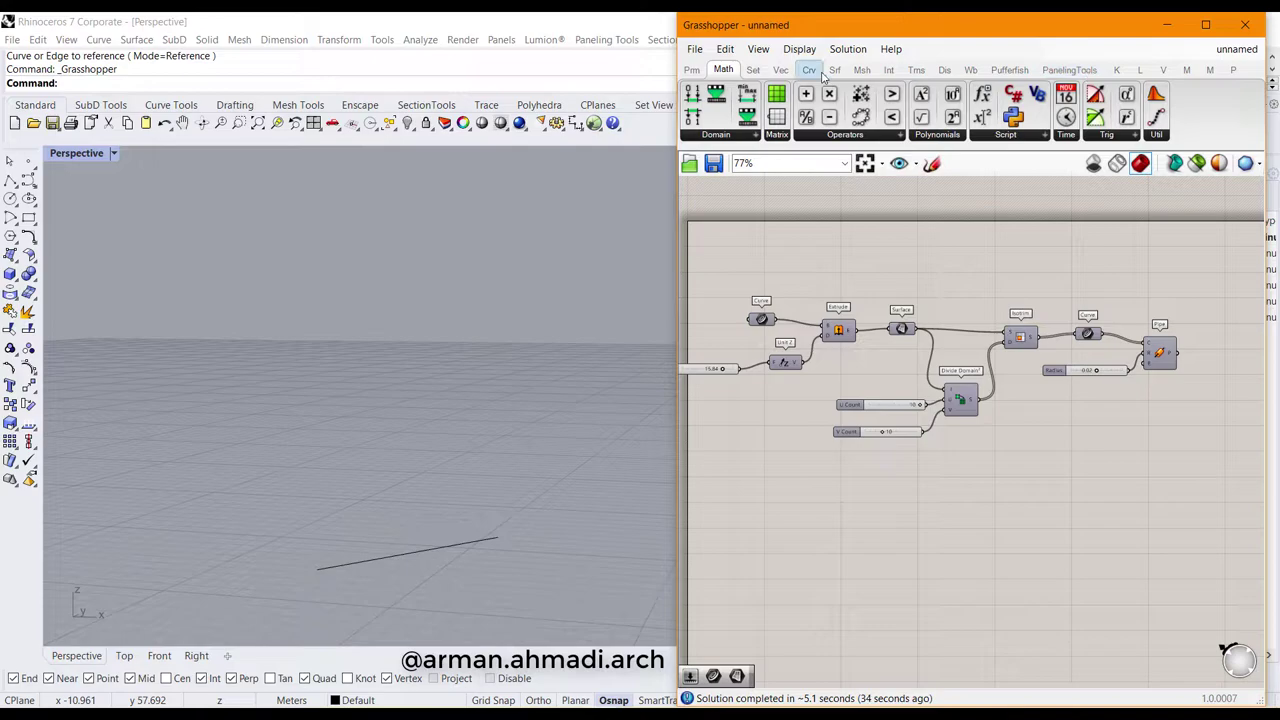
- Add a LunchBox Quad Panels component and feed the surface into its Srf input
{"action": "left_click", "coordinate": [1137, 70]}
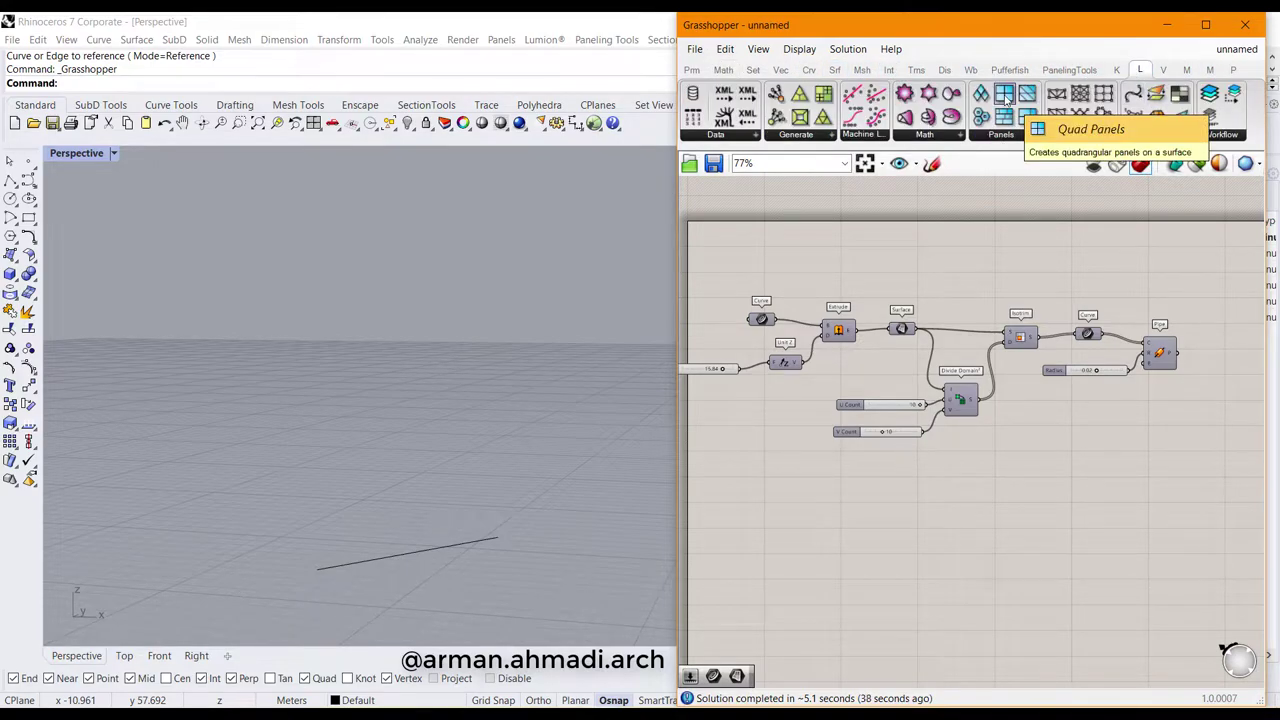
{"action": "left_click_drag", "start_coordinate": [1004, 93], "coordinate": [918, 580]}
{"action": "right_click_drag", "start_coordinate": [880, 520], "coordinate": [906, 446]}
{"action": "left_click_drag", "start_coordinate": [955, 505], "coordinate": [953, 479]}
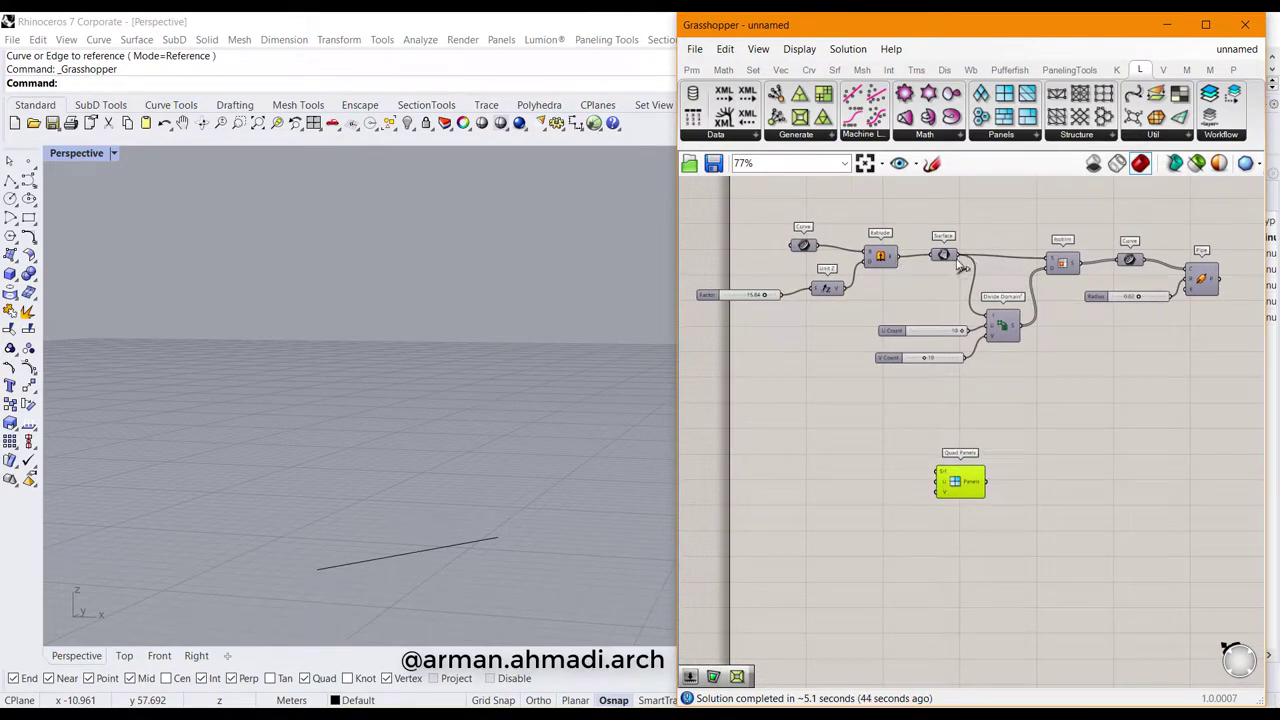
{"action": "left_click_drag", "start_coordinate": [960, 262], "coordinate": [940, 472]}
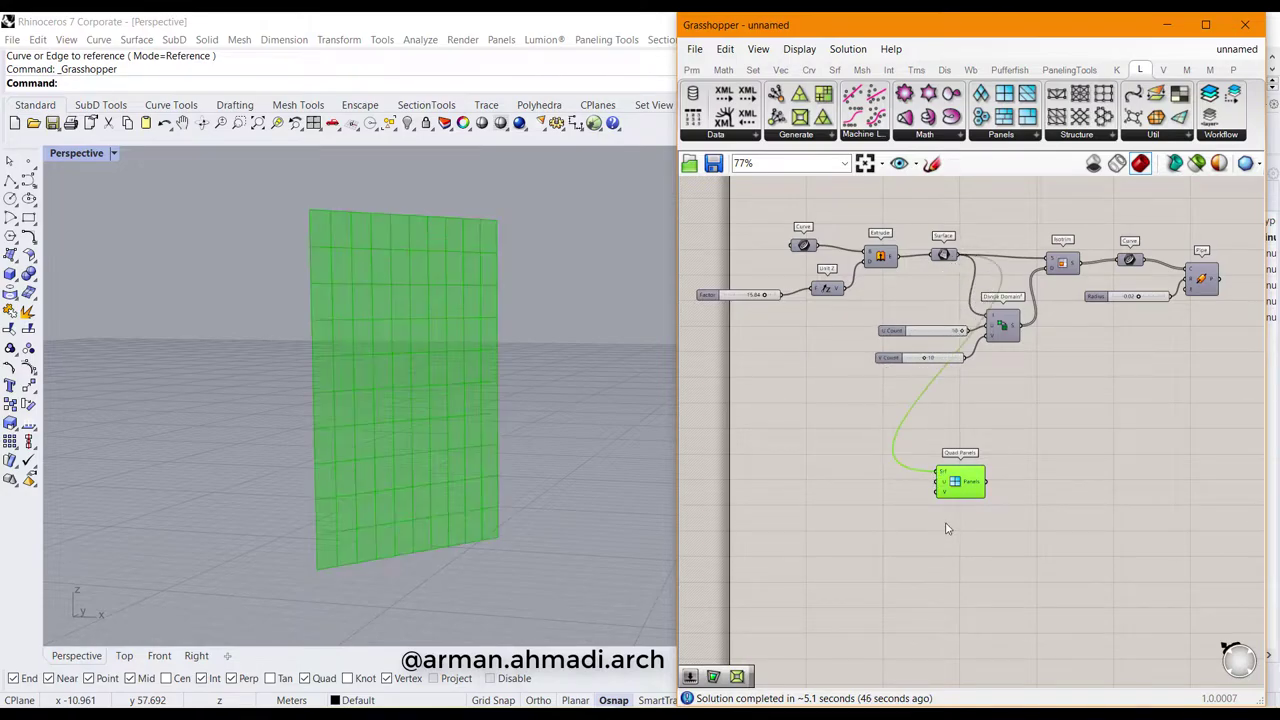
{"action": "right_click_drag", "start_coordinate": [980, 524], "coordinate": [1020, 513]}
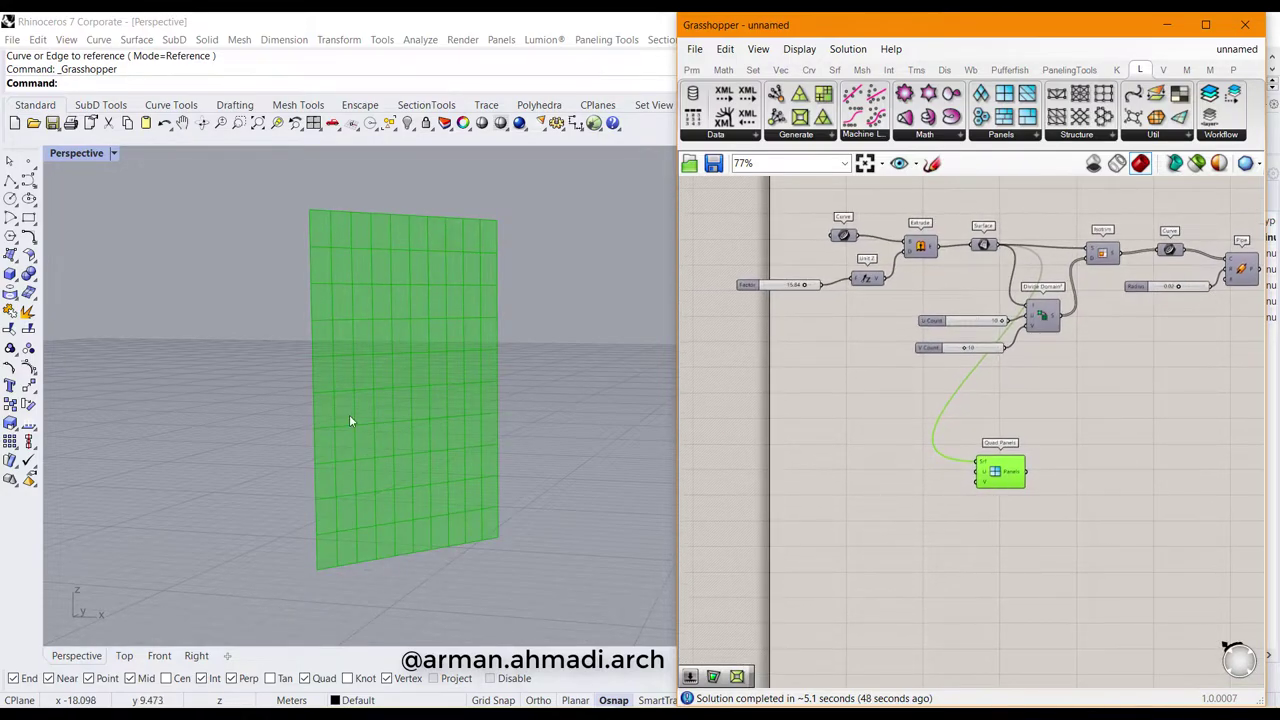
{"action": "right_click_drag", "start_coordinate": [351, 423], "coordinate": [396, 390]}
{"action": "scroll", "coordinate": [968, 500], "scroll_direction": "up", "scroll_amount": 3}
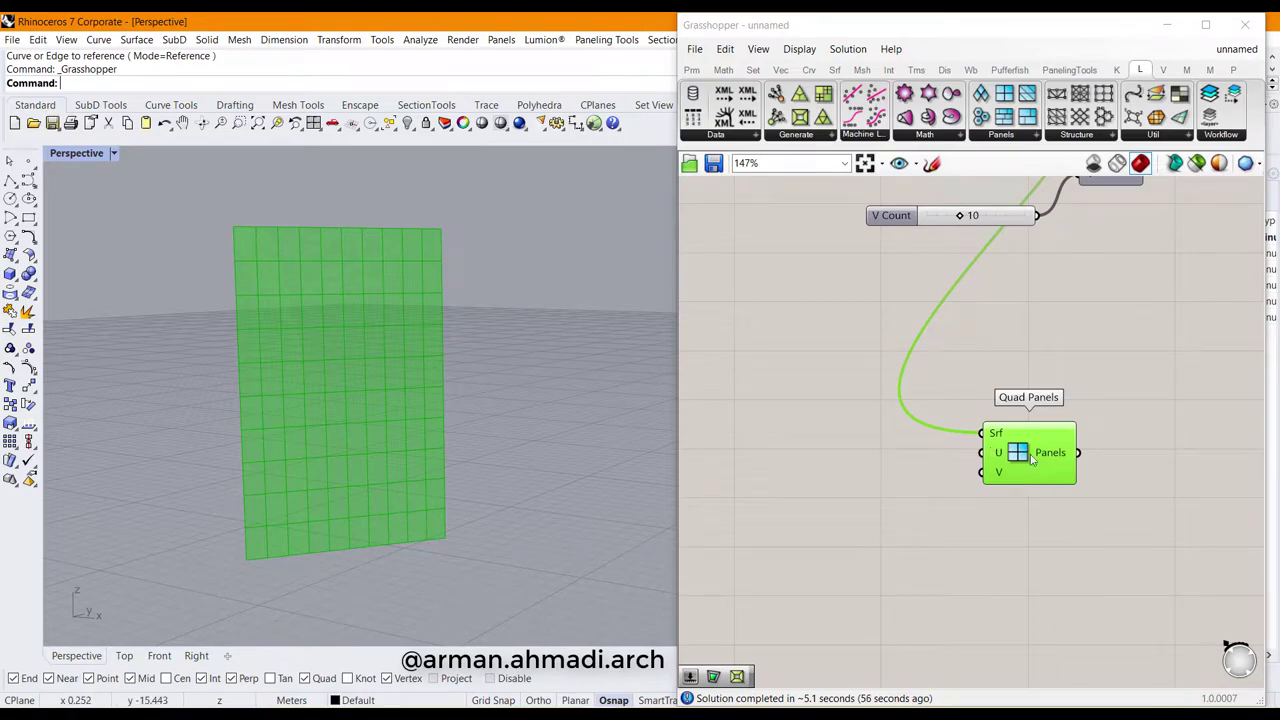
{"action": "right_click_drag", "start_coordinate": [1004, 506], "coordinate": [969, 504]}
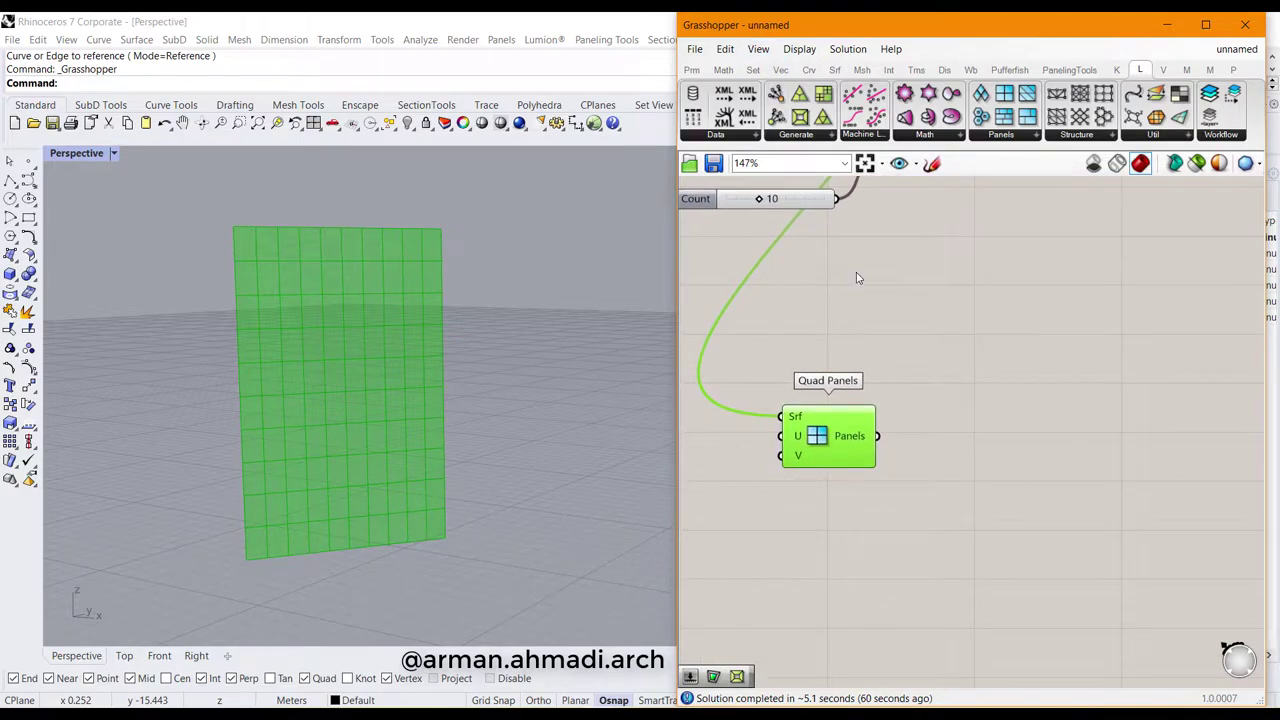
- Add a LunchBox Panel Frame component fed by the Quad Panels output
{"action": "left_click", "coordinate": [804, 137]}
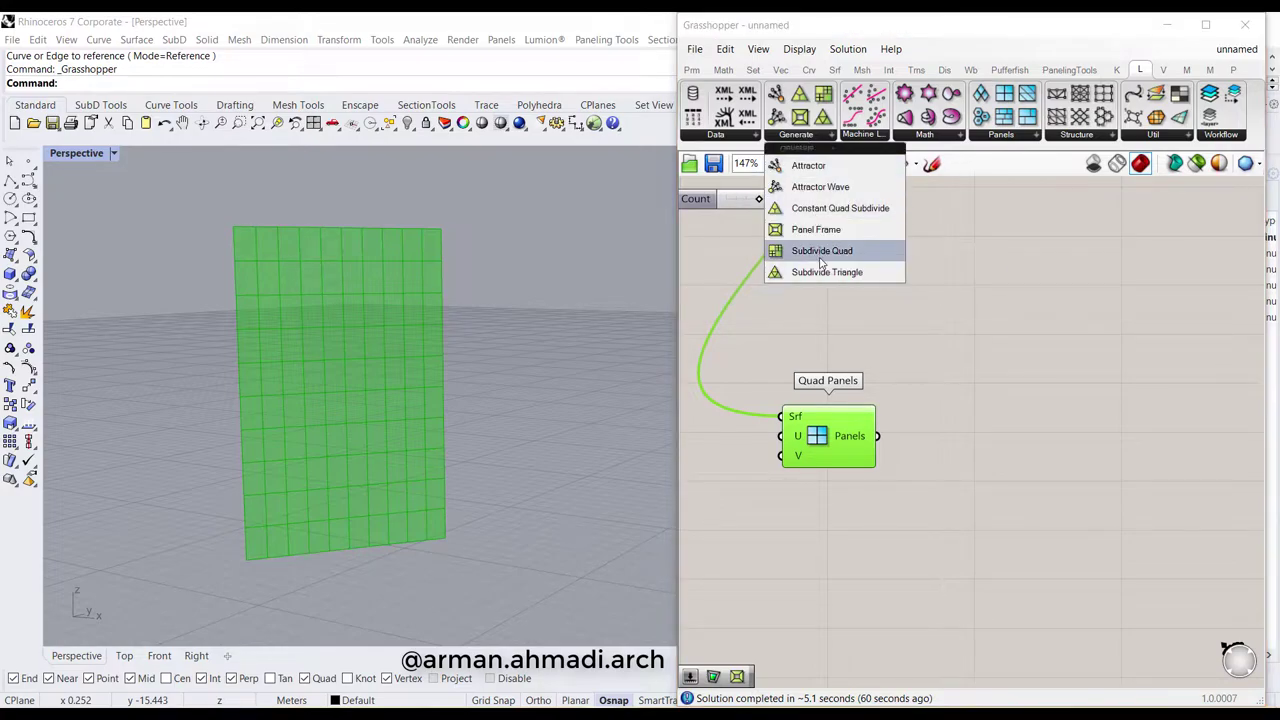
{"action": "left_click_drag", "start_coordinate": [822, 235], "coordinate": [991, 431]}
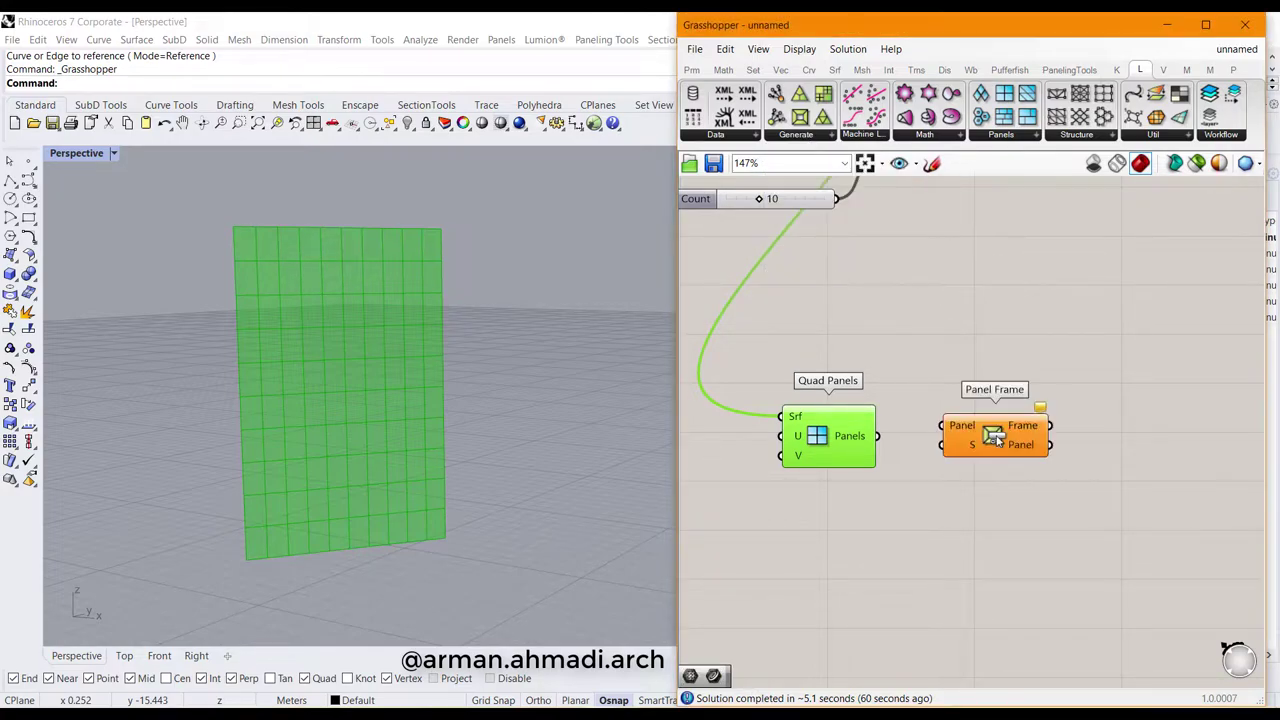
{"action": "right_click_drag", "start_coordinate": [962, 515], "coordinate": [902, 513]}
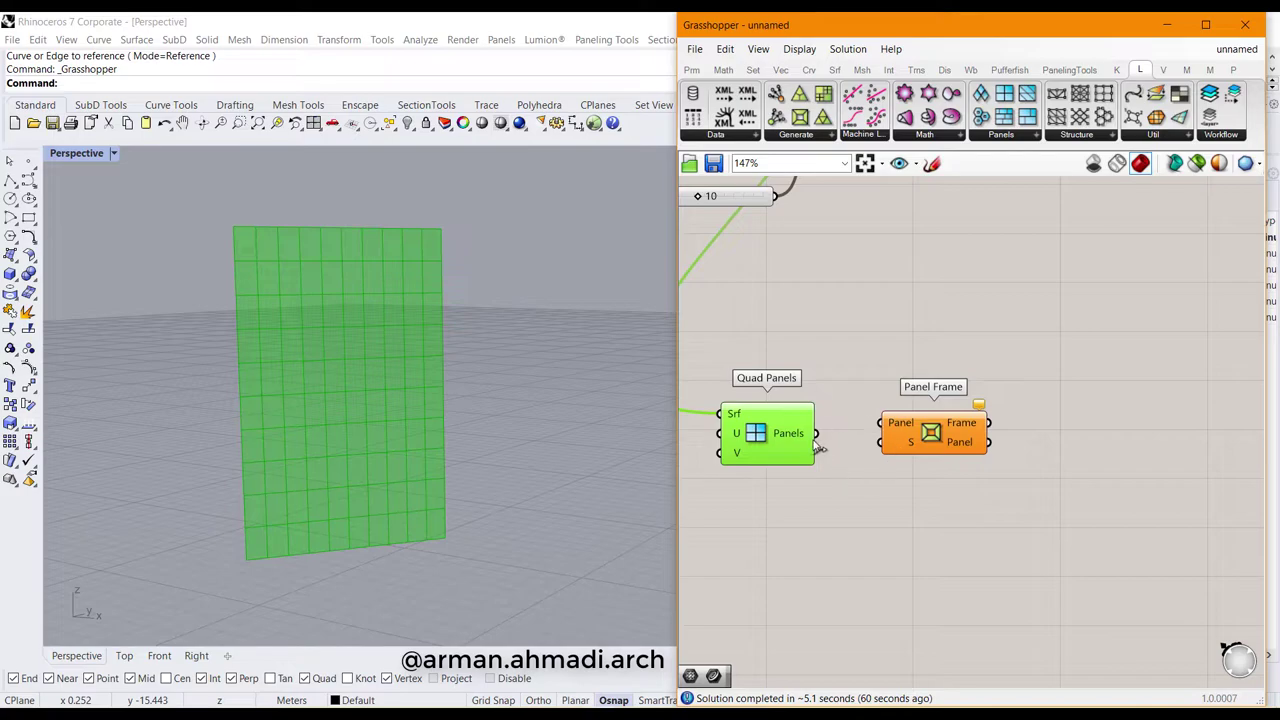
{"action": "left_click_drag", "start_coordinate": [816, 433], "coordinate": [880, 422]}
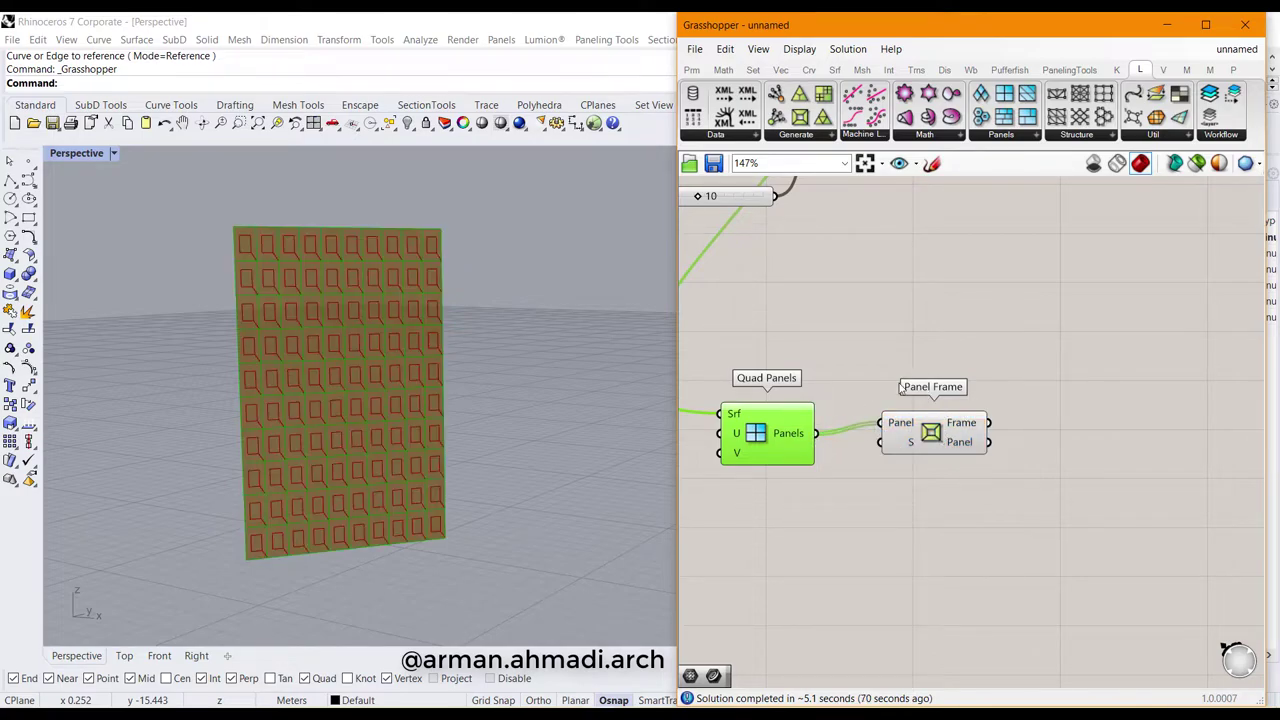
{"action": "right_click_drag", "start_coordinate": [414, 366], "coordinate": [354, 360]}
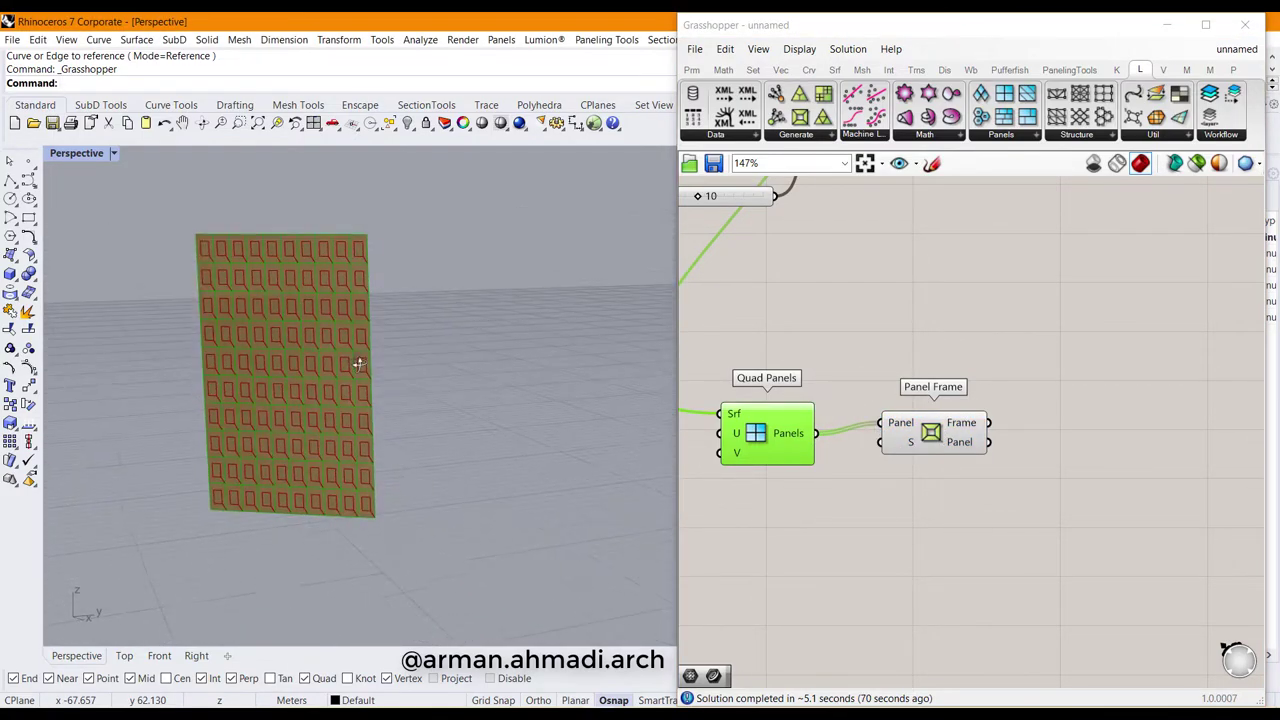
{"action": "scroll", "coordinate": [241, 305], "scroll_direction": "up", "scroll_amount": 3}
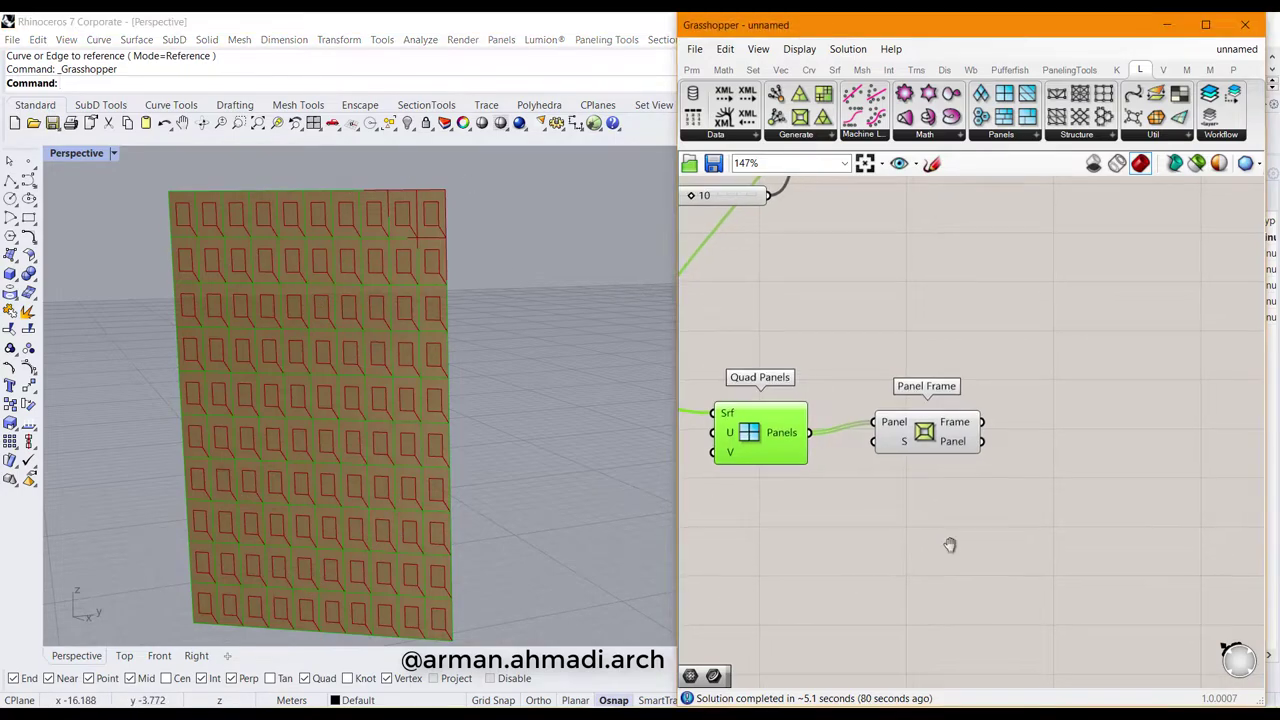
{"action": "right_click_drag", "start_coordinate": [980, 550], "coordinate": [891, 526]}
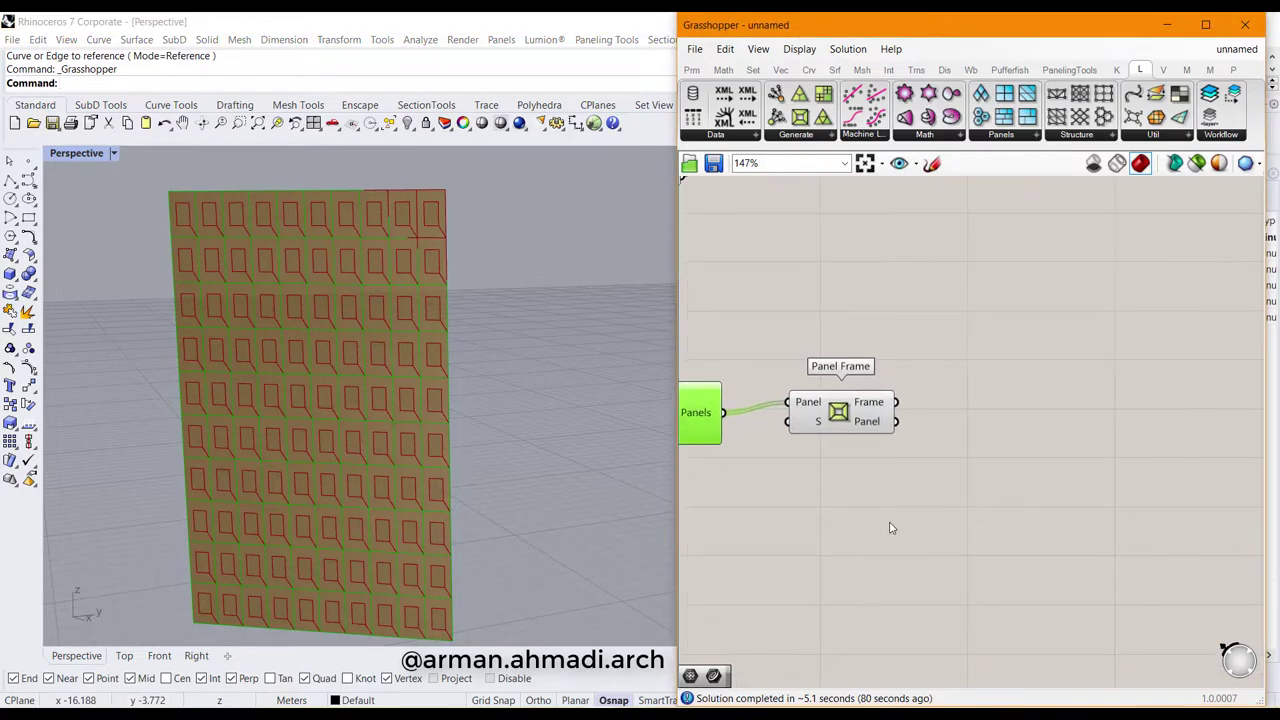
- Place two Surface parameters taking Panel Frame's Frame and Panel outputs
{"action": "left_click", "coordinate": [691, 70]}
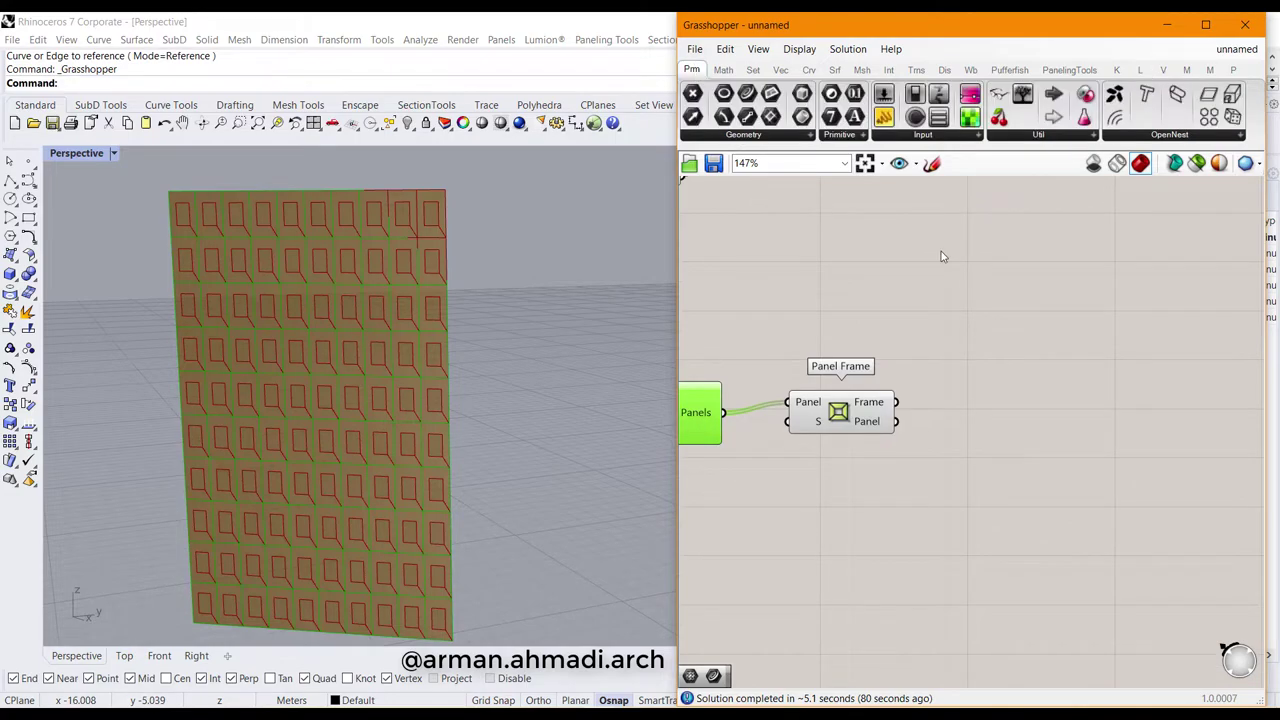
{"action": "left_click", "coordinate": [768, 137]}
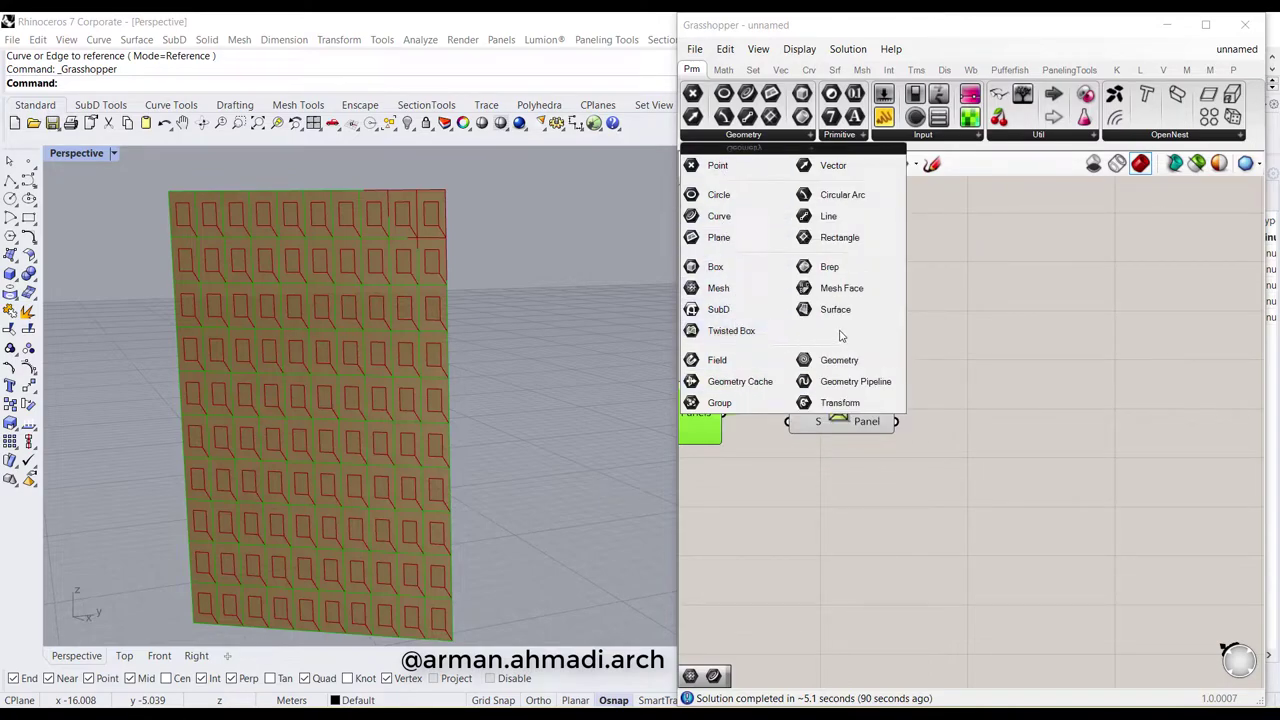
{"action": "left_click_drag", "start_coordinate": [835, 309], "coordinate": [964, 523]}
{"action": "left_click", "coordinate": [956, 379]}
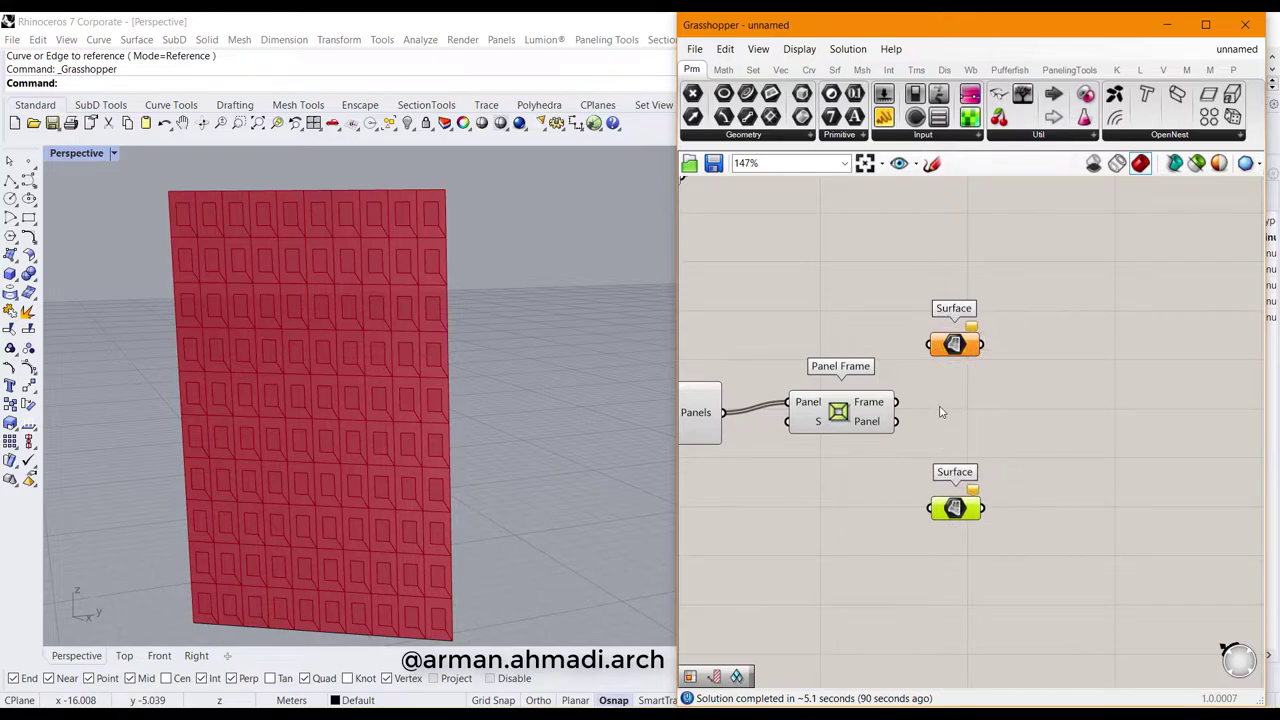
{"action": "left_click_drag", "start_coordinate": [955, 350], "coordinate": [979, 369]}
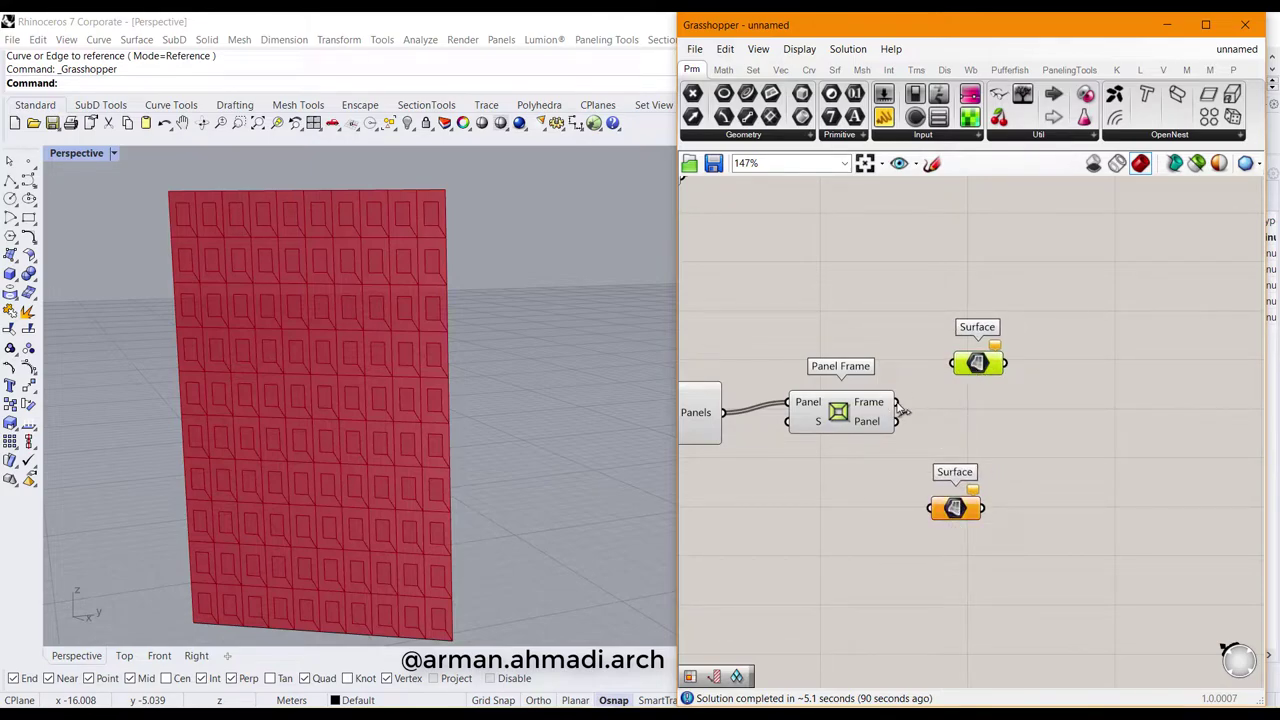
{"action": "left_click_drag", "start_coordinate": [897, 404], "coordinate": [952, 364]}
{"action": "left_click_drag", "start_coordinate": [897, 421], "coordinate": [1019, 496]}
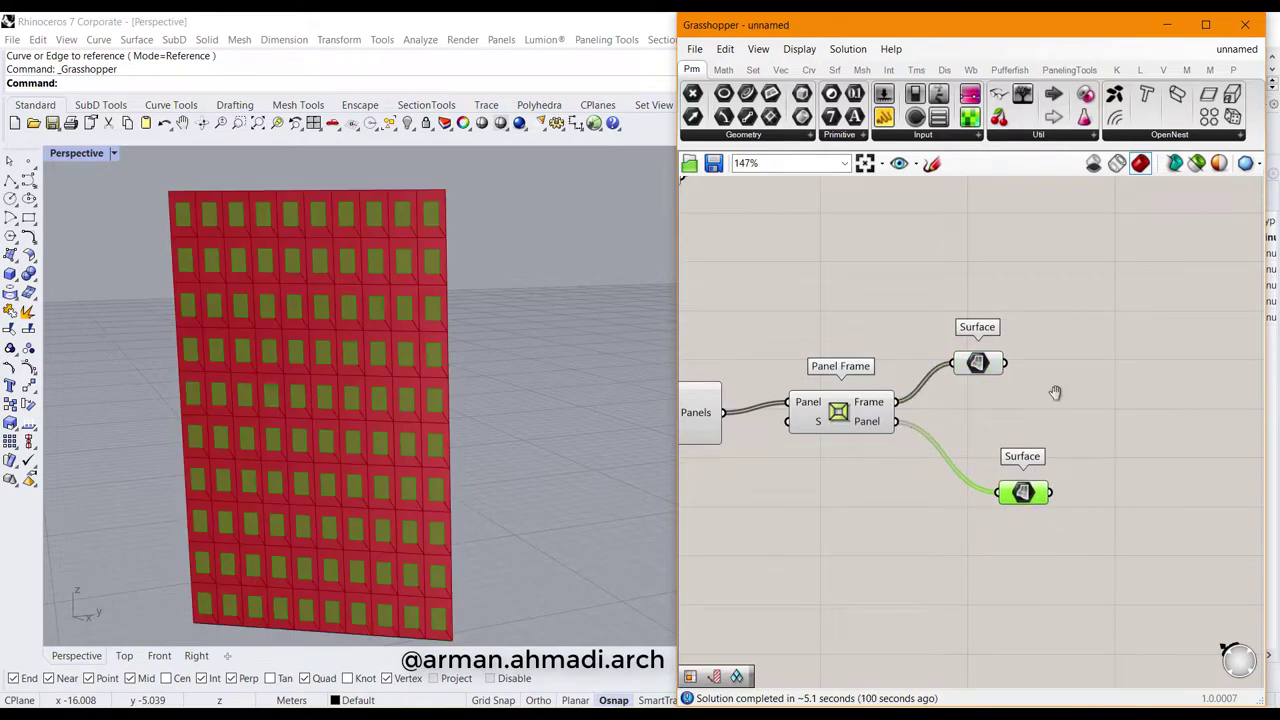
{"action": "right_click_drag", "start_coordinate": [834, 421], "coordinate": [955, 415]}
- Hide the Quad Panels and Panel Frame previews, then preview glass panels and frames separately
{"action": "left_click_drag", "start_coordinate": [978, 290], "coordinate": [890, 490]}
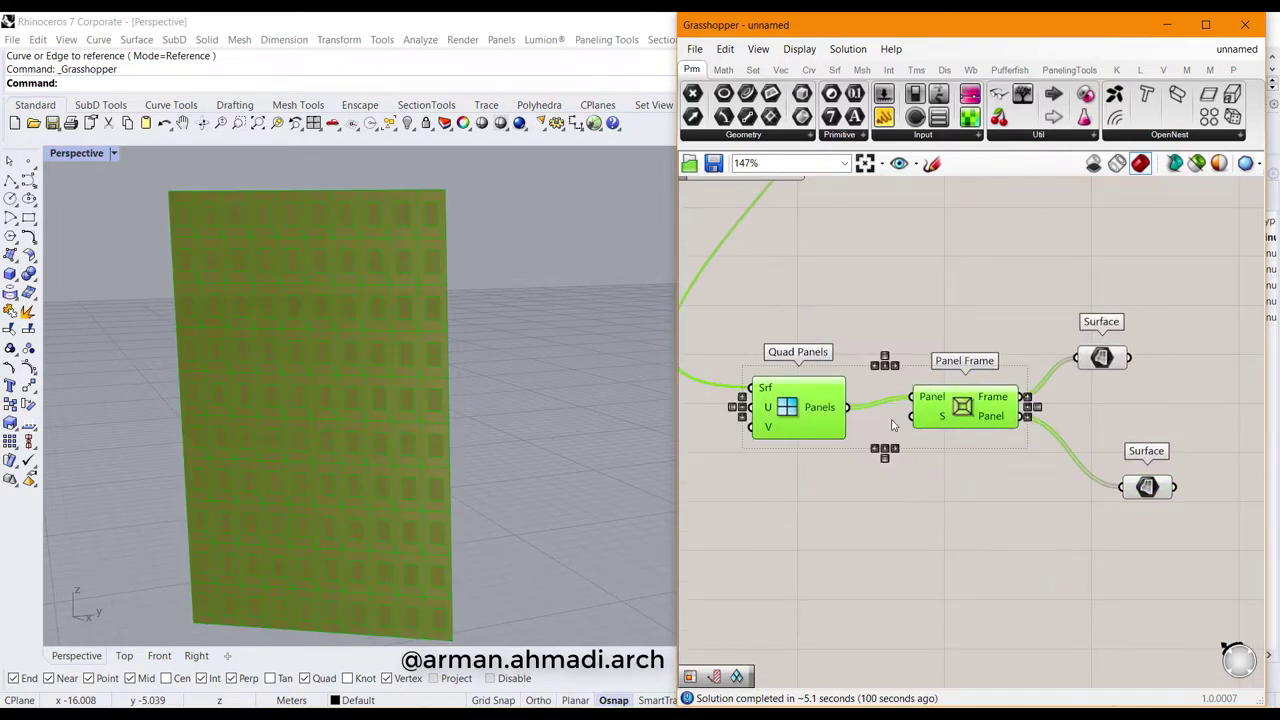
{"action": "right_click", "coordinate": [894, 425]}
{"action": "left_click", "coordinate": [910, 446]}
{"action": "right_click_drag", "start_coordinate": [962, 491], "coordinate": [808, 495]}
{"action": "left_click", "coordinate": [960, 366]}
{"action": "left_click_drag", "start_coordinate": [962, 368], "coordinate": [991, 369]}
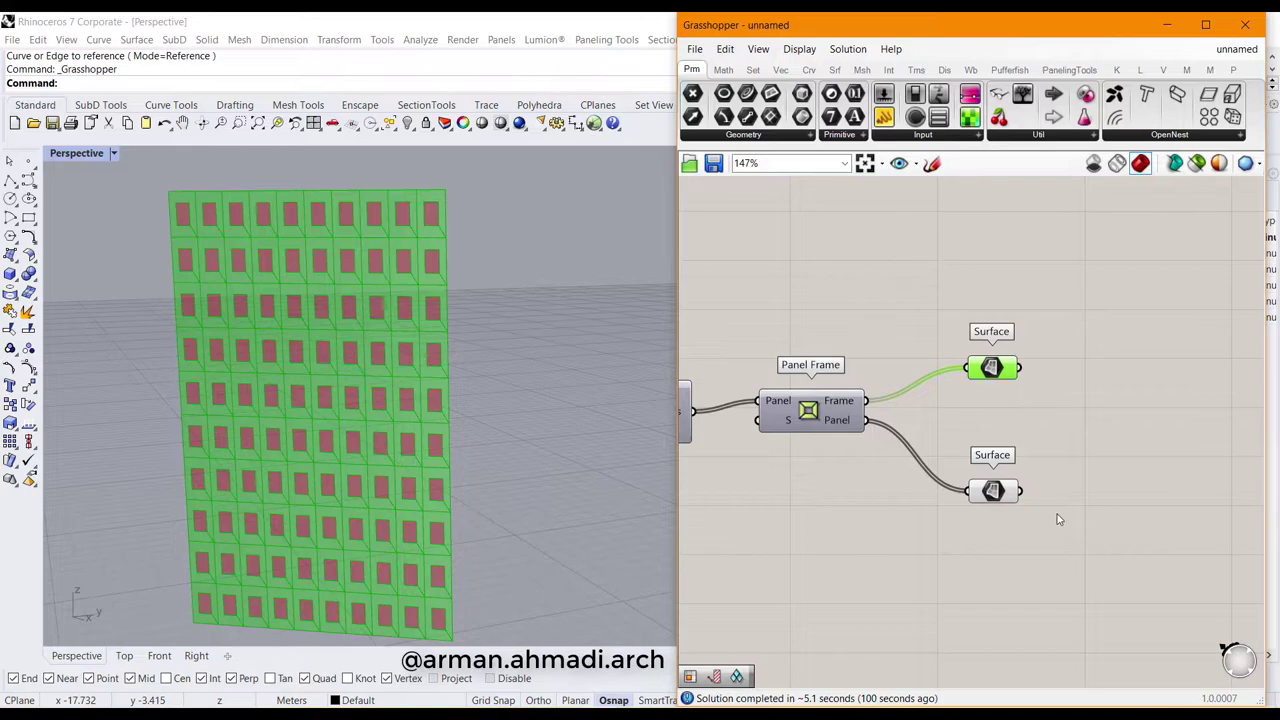
{"action": "left_click", "coordinate": [995, 492]}
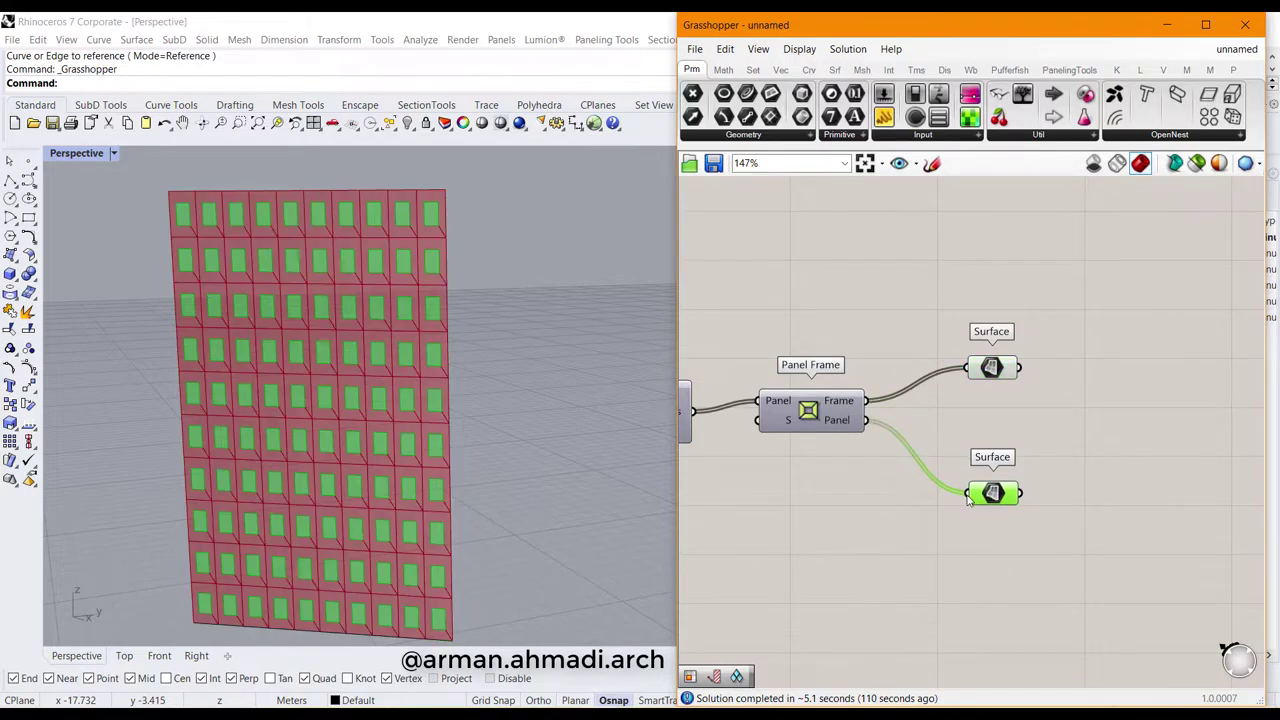
{"action": "left_click", "coordinate": [990, 367]}
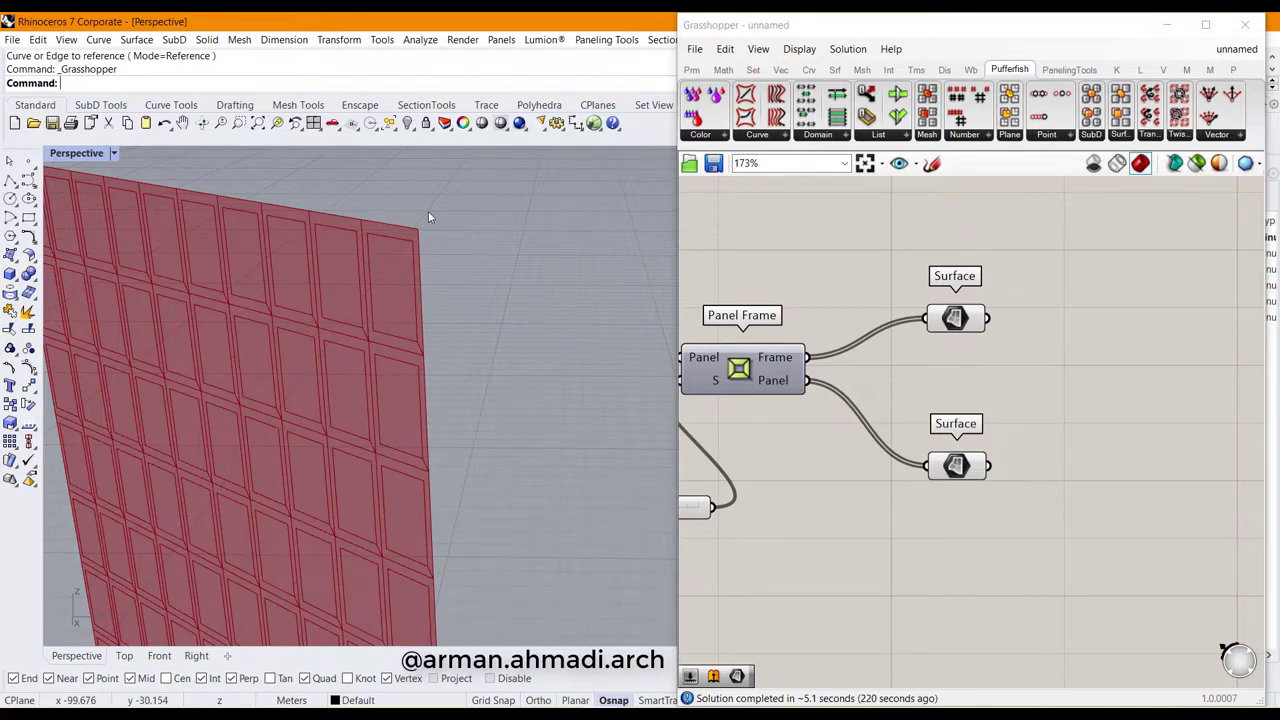
- Add a Pufferfish Offset Surface component beside the Surface parameters
{"action": "right_click_drag", "start_coordinate": [436, 229], "coordinate": [425, 240]}
{"action": "scroll", "coordinate": [343, 262], "scroll_direction": "up", "scroll_amount": 2}
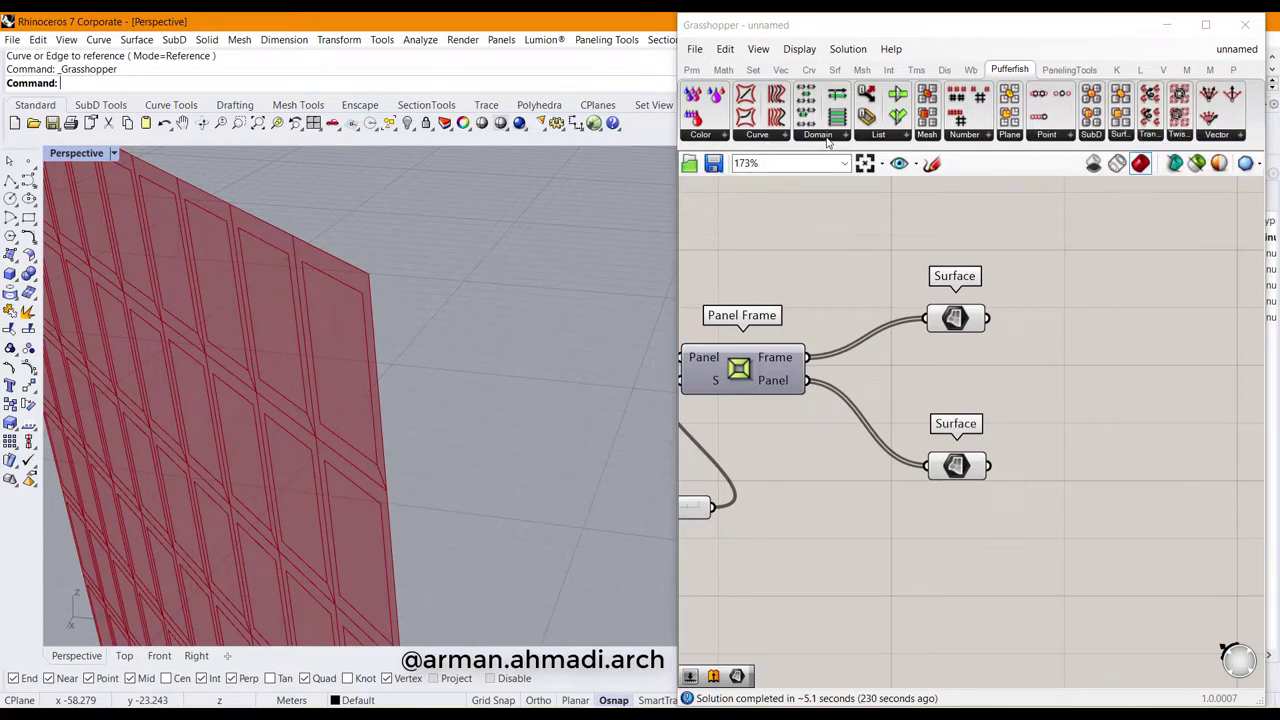
{"action": "left_click", "coordinate": [1121, 137]}
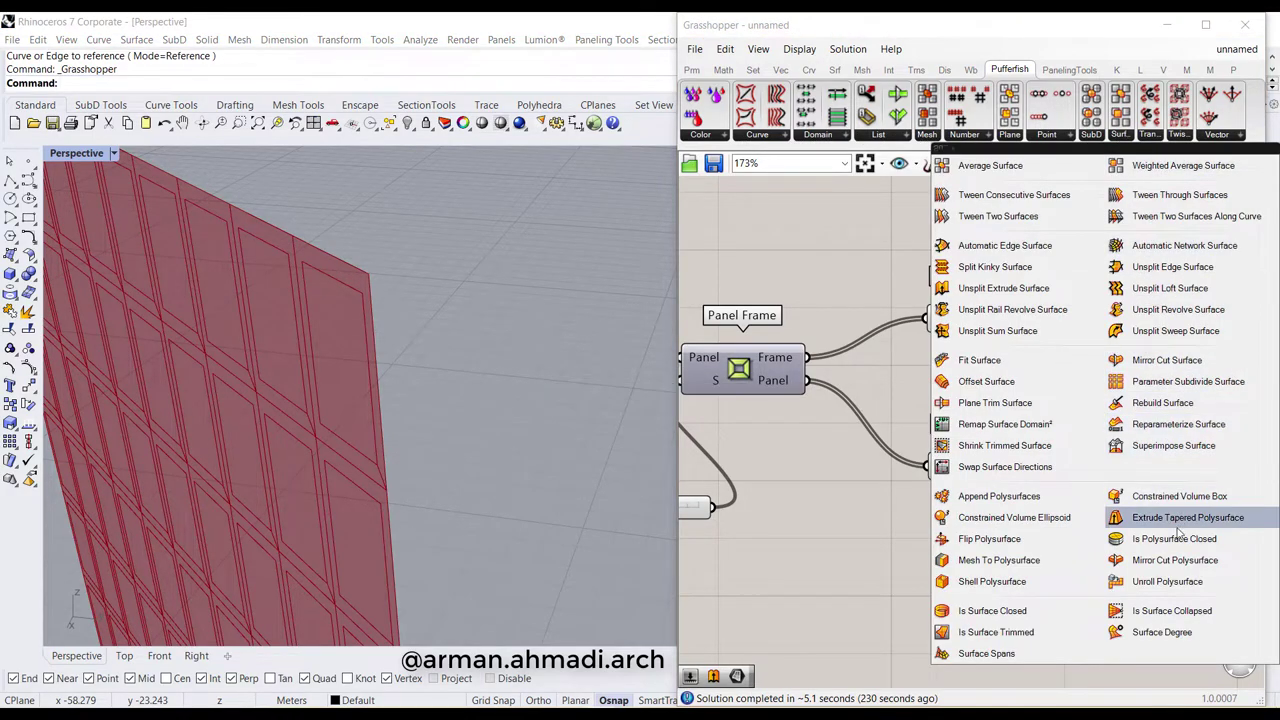
{"action": "left_click", "coordinate": [986, 381]}
{"action": "left_click", "coordinate": [1069, 371]}
{"action": "right_click_drag", "start_coordinate": [1090, 428], "coordinate": [980, 423]}
{"action": "left_click_drag", "start_coordinate": [980, 423], "coordinate": [1044, 431]}
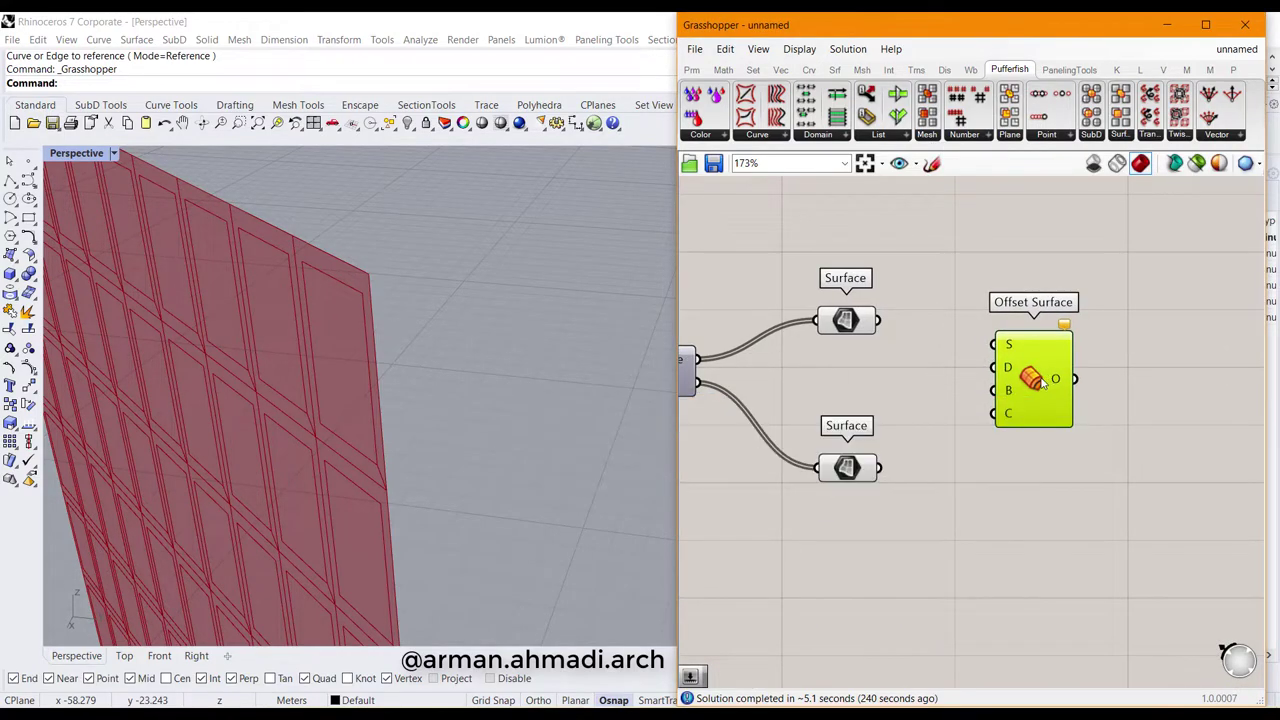
{"action": "left_click_drag", "start_coordinate": [1052, 380], "coordinate": [1109, 342]}
- Create a number slider set to 0.02 between the Surface parameters
{"action": "double_click", "coordinate": [970, 417]}
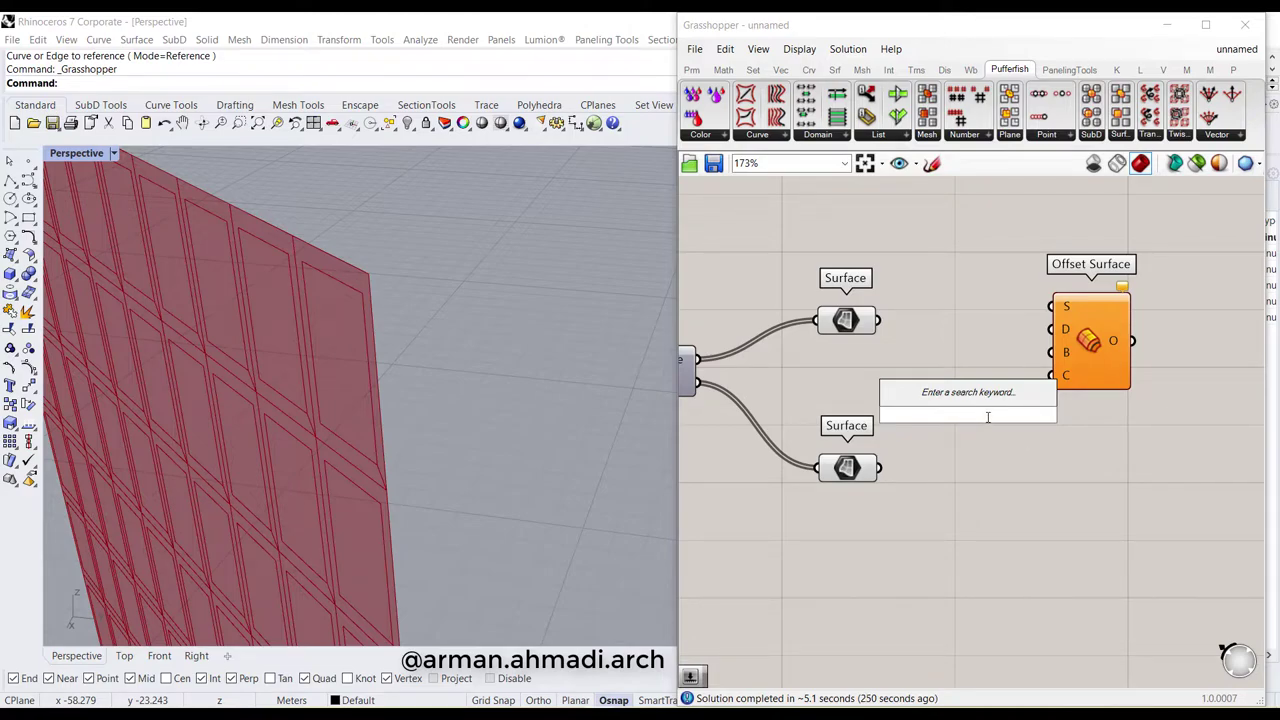
{"action": "type", "text": "0.02..0.0"}
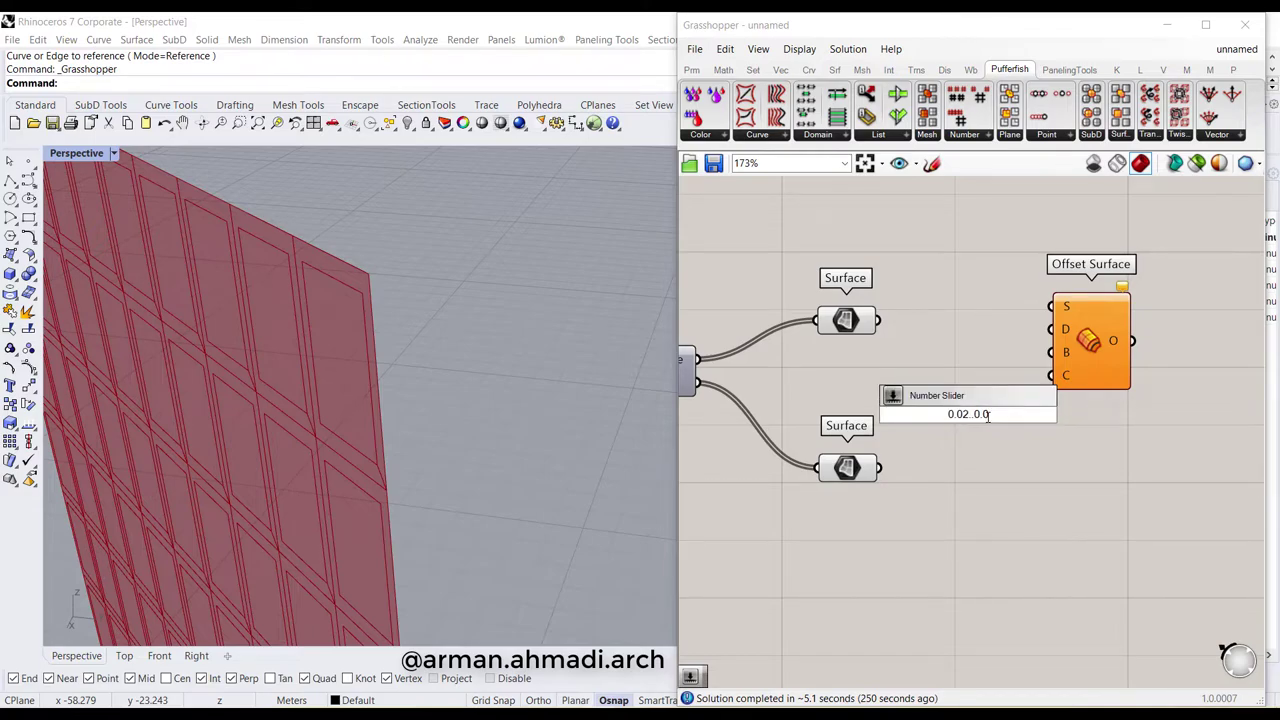
{"action": "type", "text": "1"}
{"action": "key", "text": "Return"}
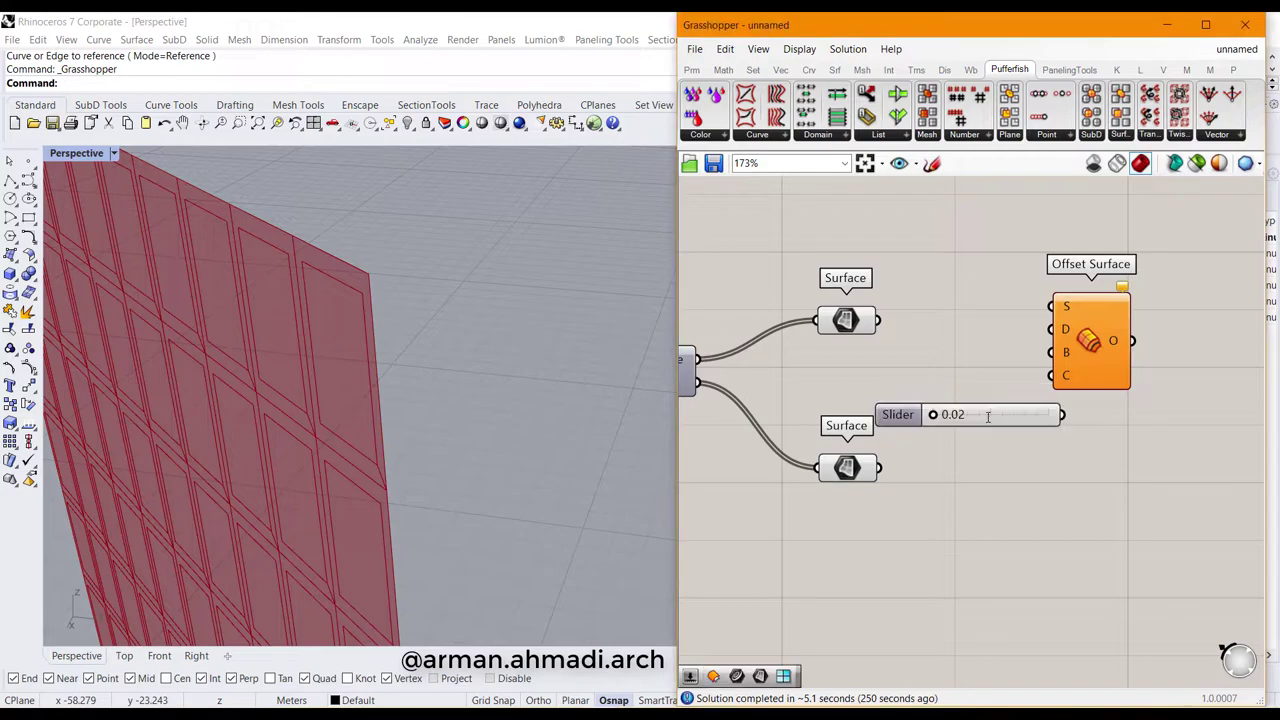
{"action": "left_click_drag", "start_coordinate": [1008, 420], "coordinate": [960, 387]}
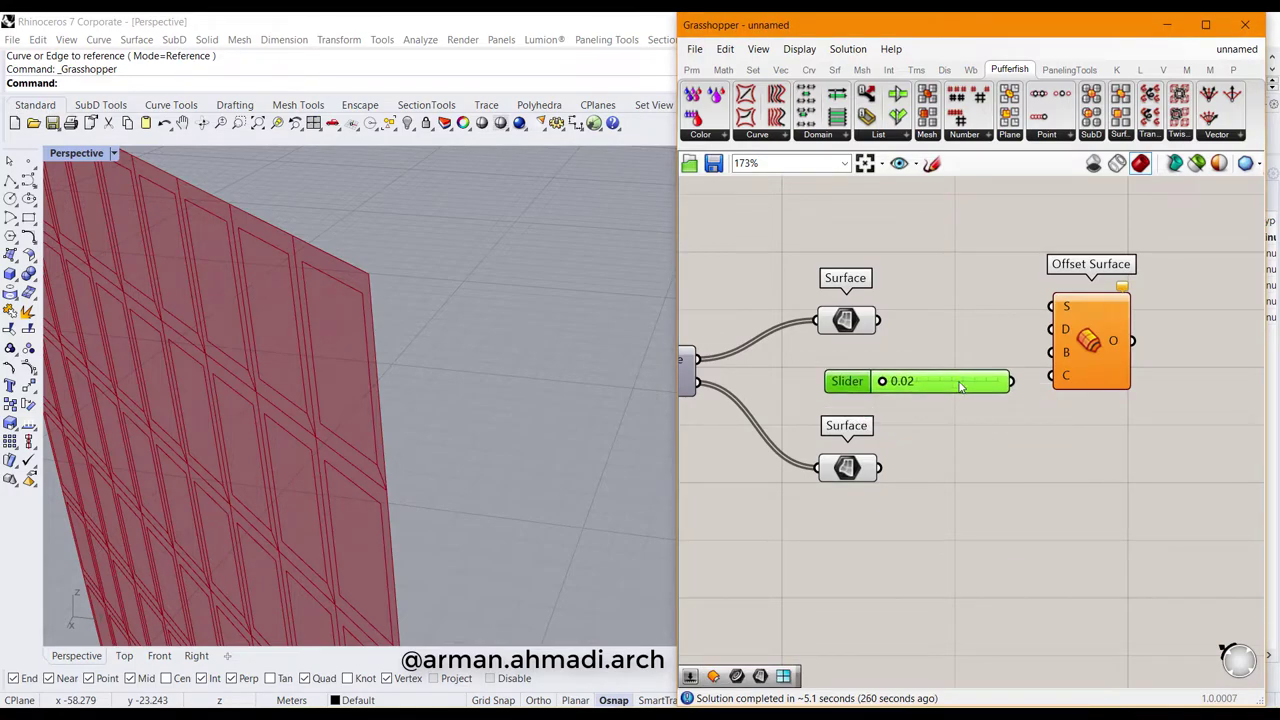
- Set Offset Surface's B input to True to offset both sides
{"action": "right_click", "coordinate": [1066, 355]}
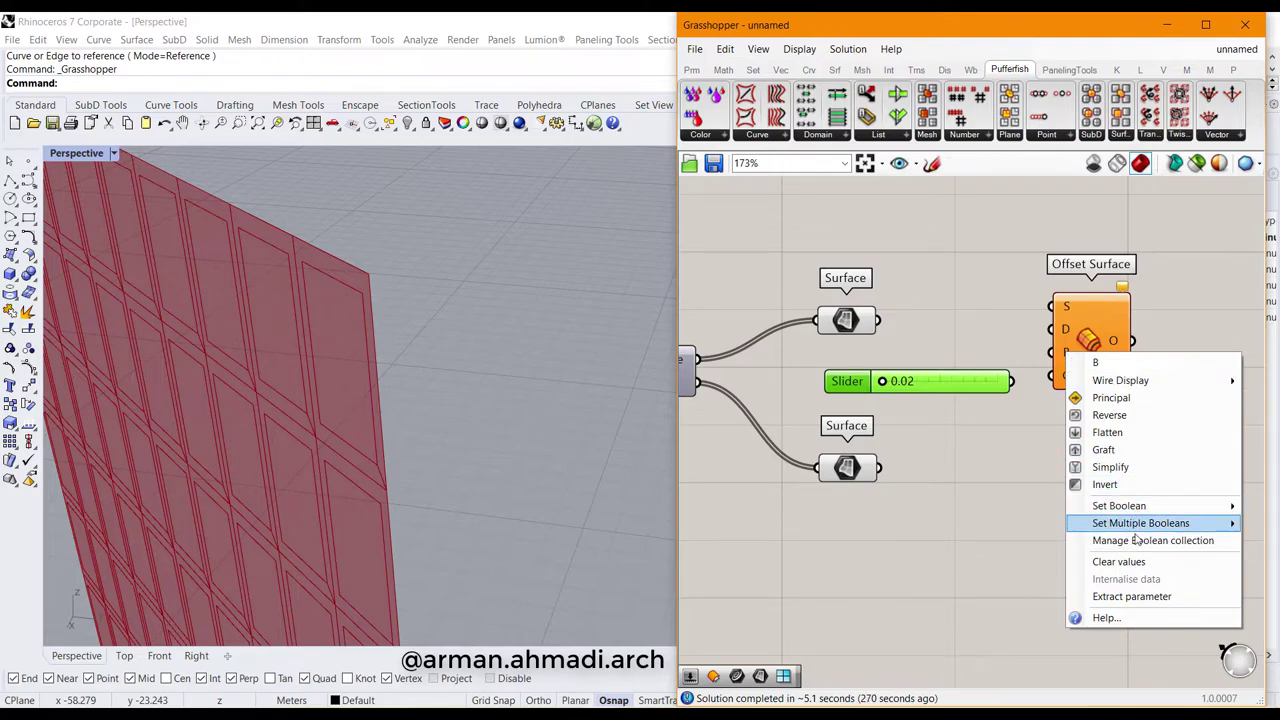
{"action": "mouse_move", "coordinate": [1108, 506]}
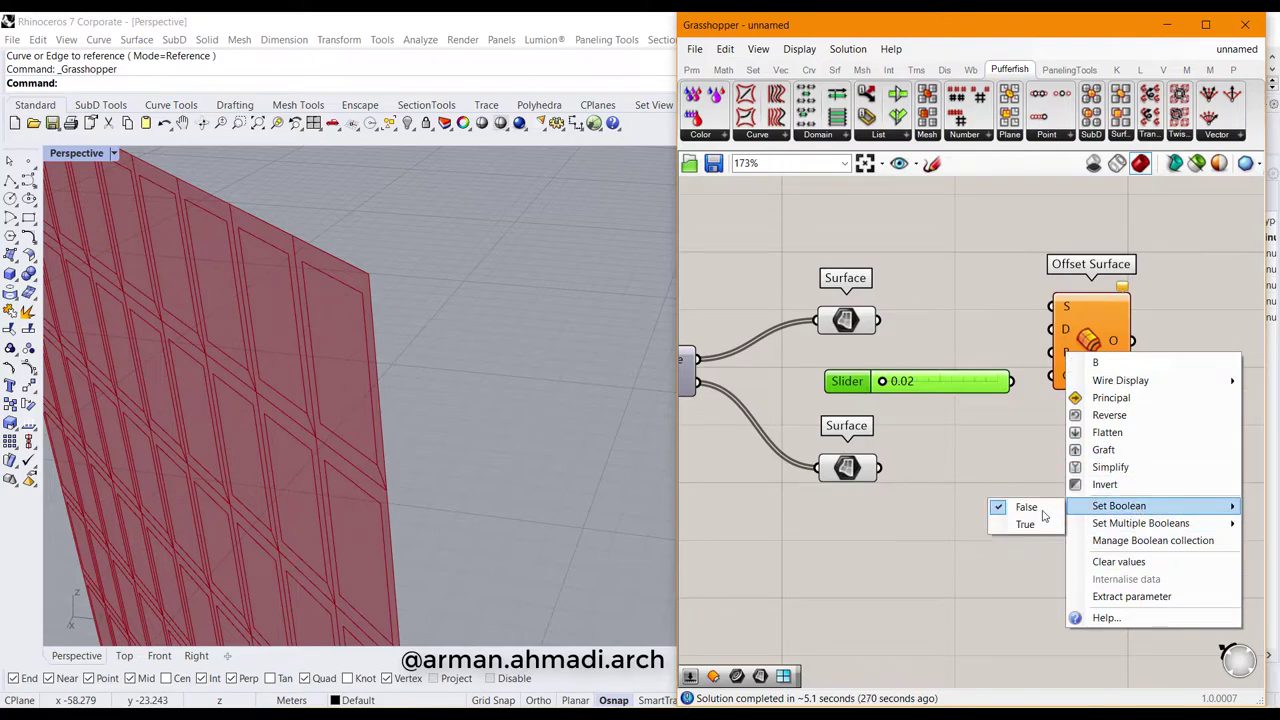
{"action": "left_click", "coordinate": [1040, 525]}
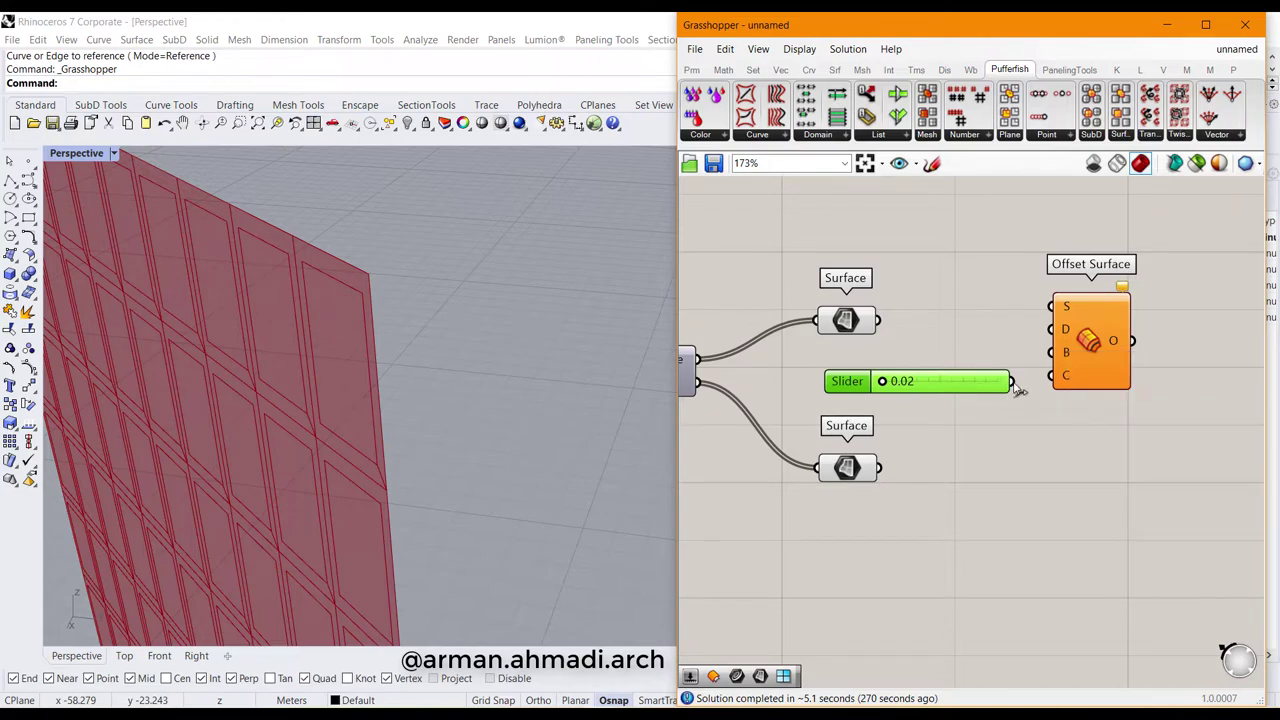
- Drive the offset Distance with the slider at 0.03 and feed in the frame surfaces
{"action": "left_click_drag", "start_coordinate": [1012, 381], "coordinate": [1052, 329]}
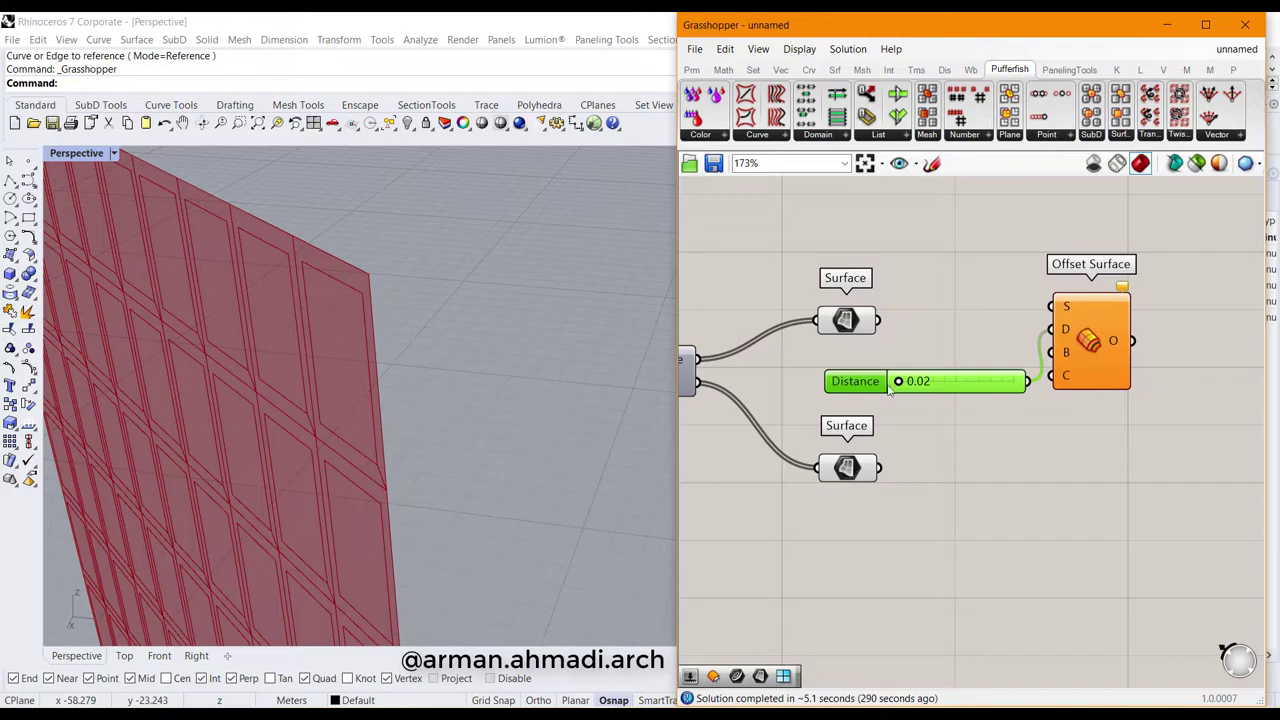
{"action": "left_click_drag", "start_coordinate": [898, 382], "coordinate": [985, 388]}
{"action": "left_click_drag", "start_coordinate": [880, 321], "coordinate": [1049, 308]}
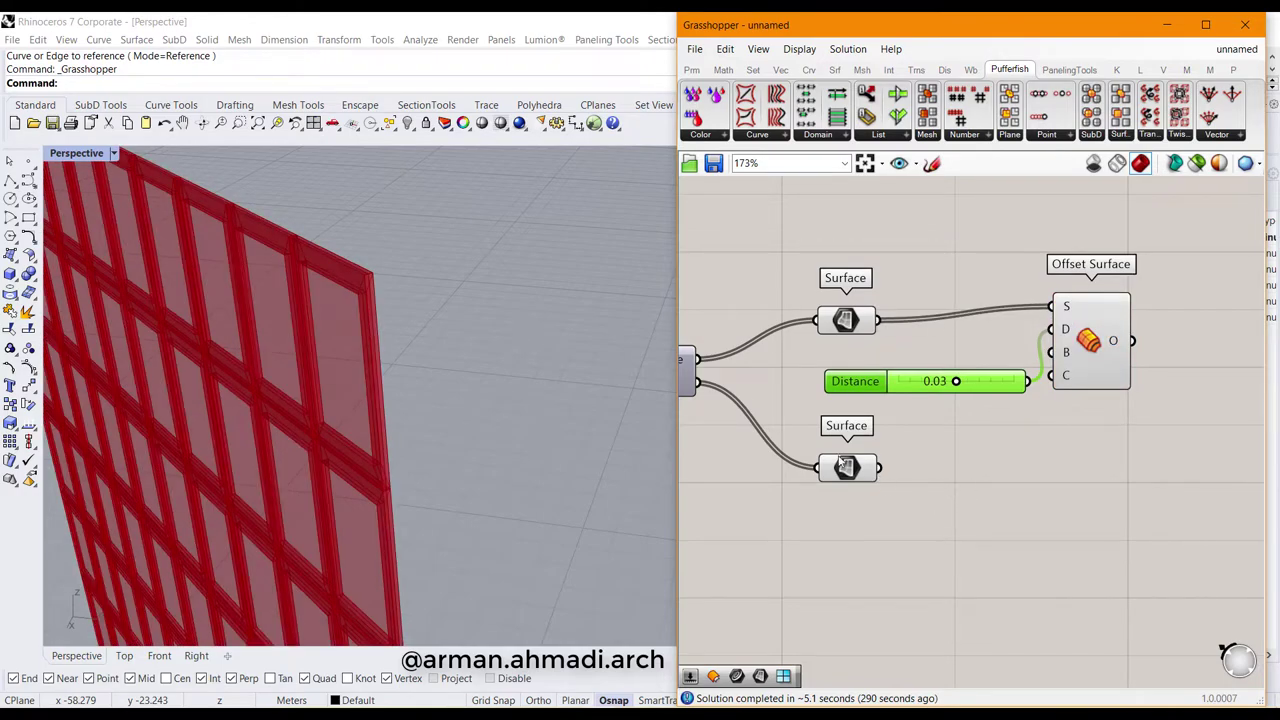
{"action": "scroll", "coordinate": [962, 437], "scroll_direction": "down", "scroll_amount": 3}
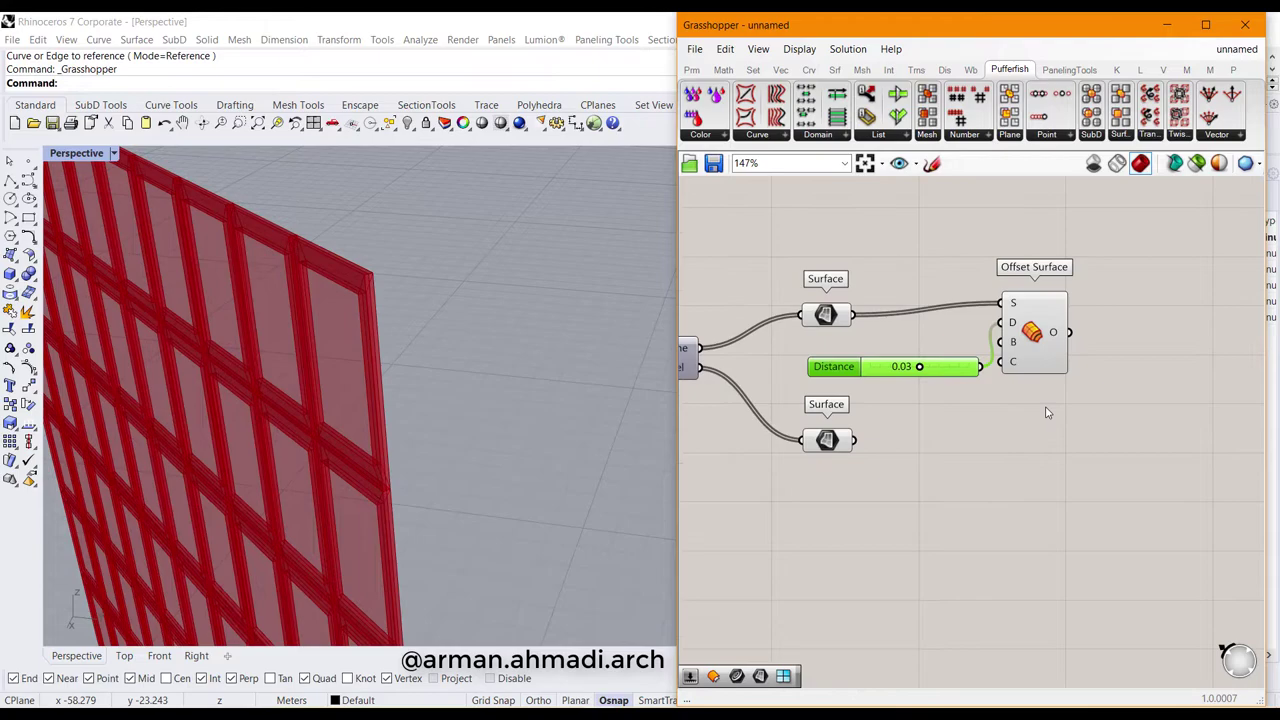
{"action": "left_click_drag", "start_coordinate": [1046, 409], "coordinate": [946, 292]}
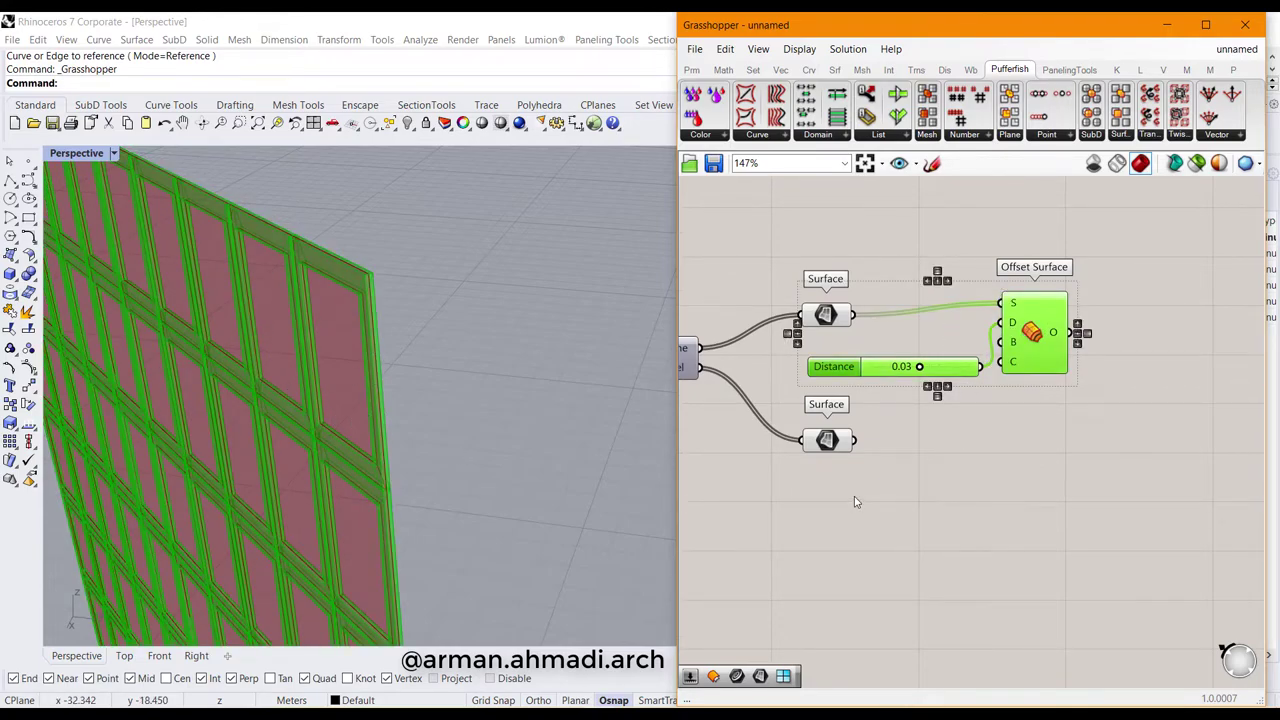
- Duplicate the Offset Surface and its slider below the originals
{"action": "key", "text": "ctrl+c"}
{"action": "key", "text": "ctrl+v"}
{"action": "left_click_drag", "start_coordinate": [1040, 440], "coordinate": [1046, 515]}
{"action": "left_click", "coordinate": [900, 620]}
- Set the duplicated slider to three decimals with a 0.001 minimum
{"action": "double_click", "coordinate": [850, 571]}
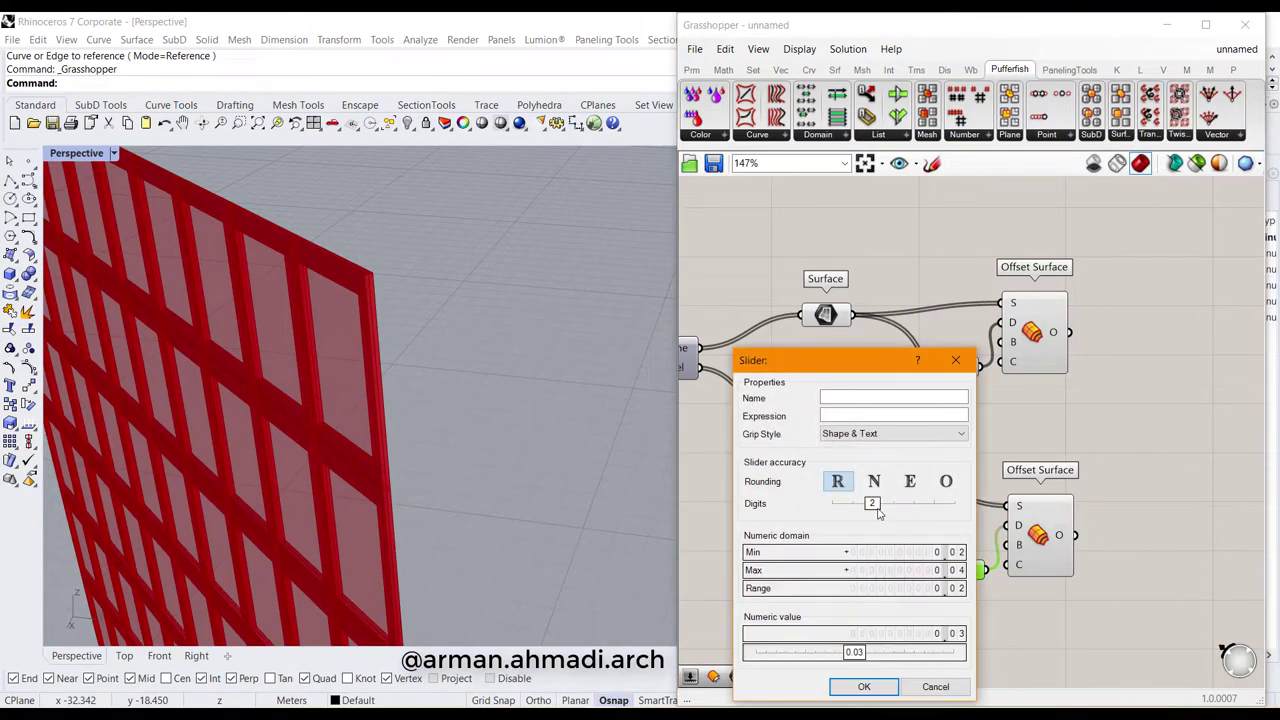
{"action": "left_click_drag", "start_coordinate": [878, 513], "coordinate": [899, 512]}
{"action": "double_click", "coordinate": [848, 572]}
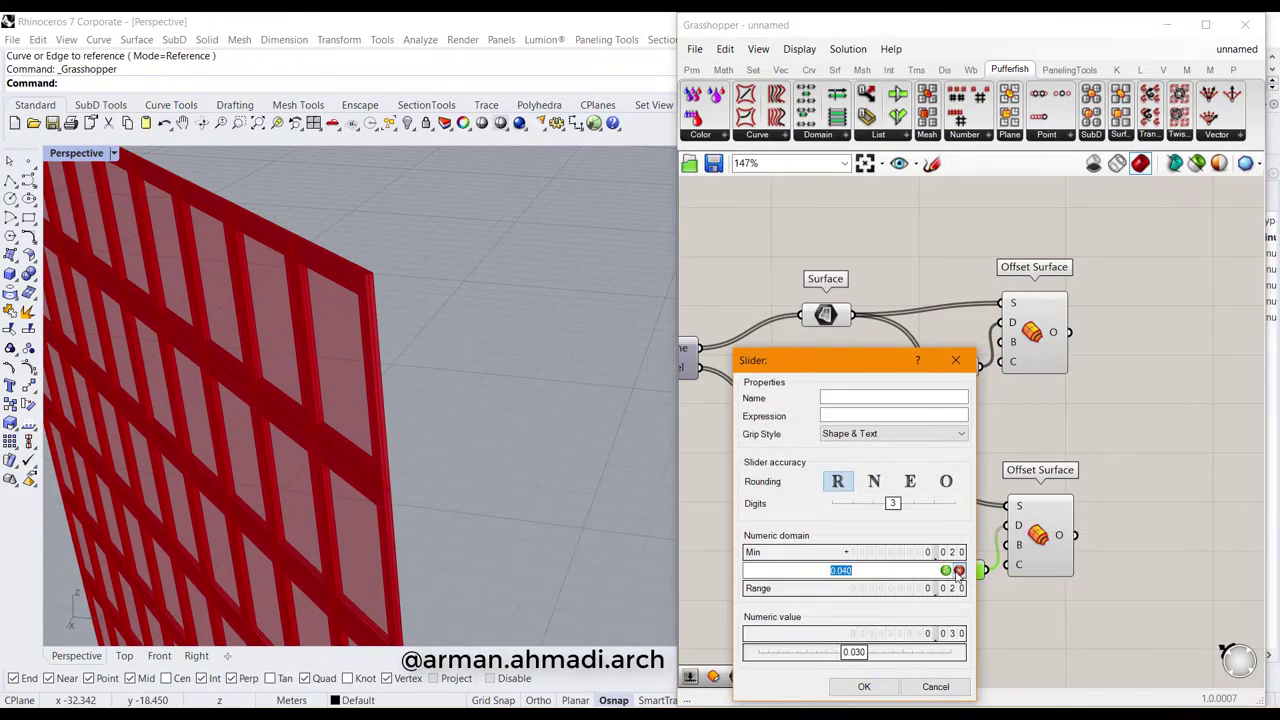
{"action": "type", "text": "0"}
{"action": "left_click", "coordinate": [946, 571]}
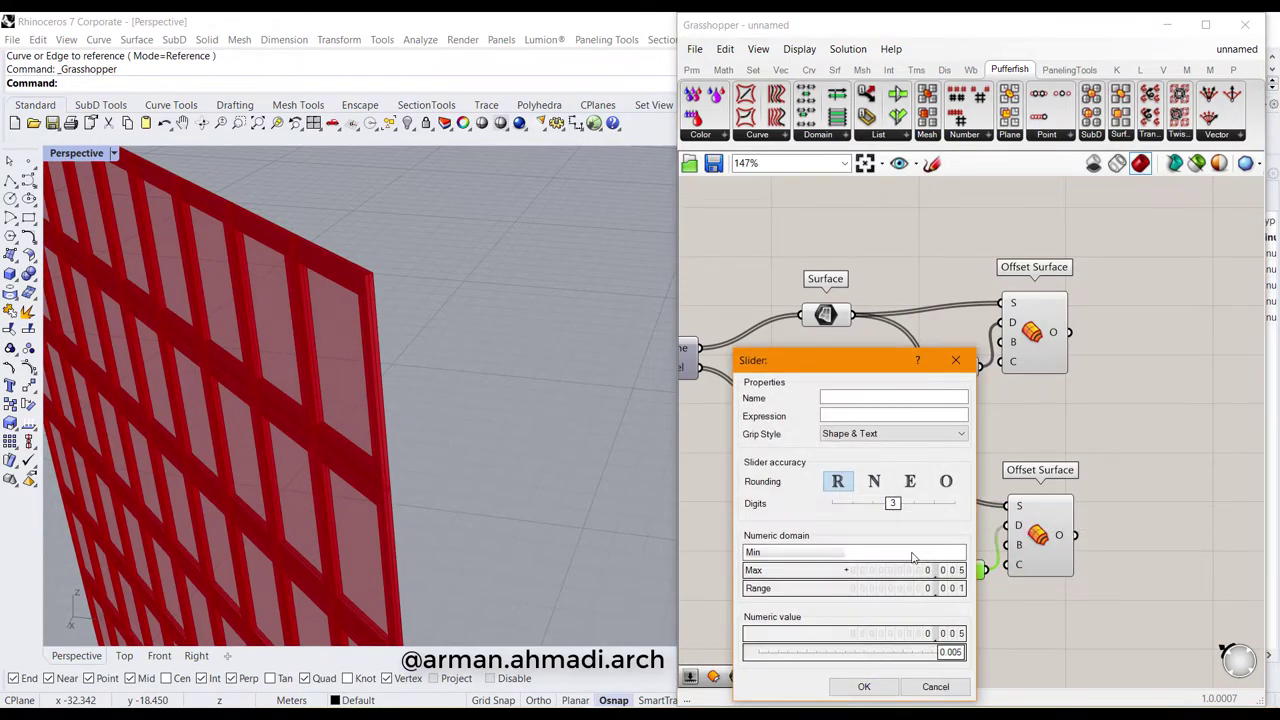
{"action": "double_click", "coordinate": [914, 553]}
{"action": "type", "text": "0.001"}
{"action": "key", "text": "Return"}
{"action": "key", "text": "Return"}
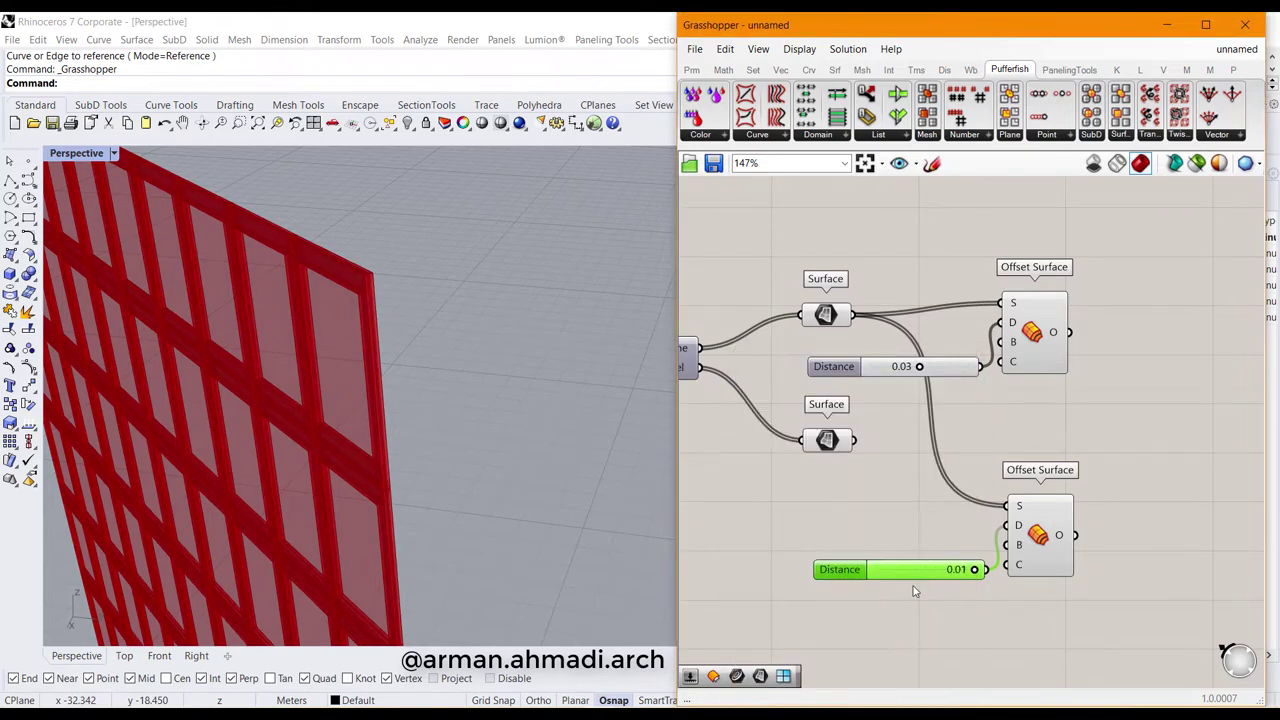
- Feed the glass panels into the second offset and turn its preview on
{"action": "left_click_drag", "start_coordinate": [846, 520], "coordinate": [1000, 290]}
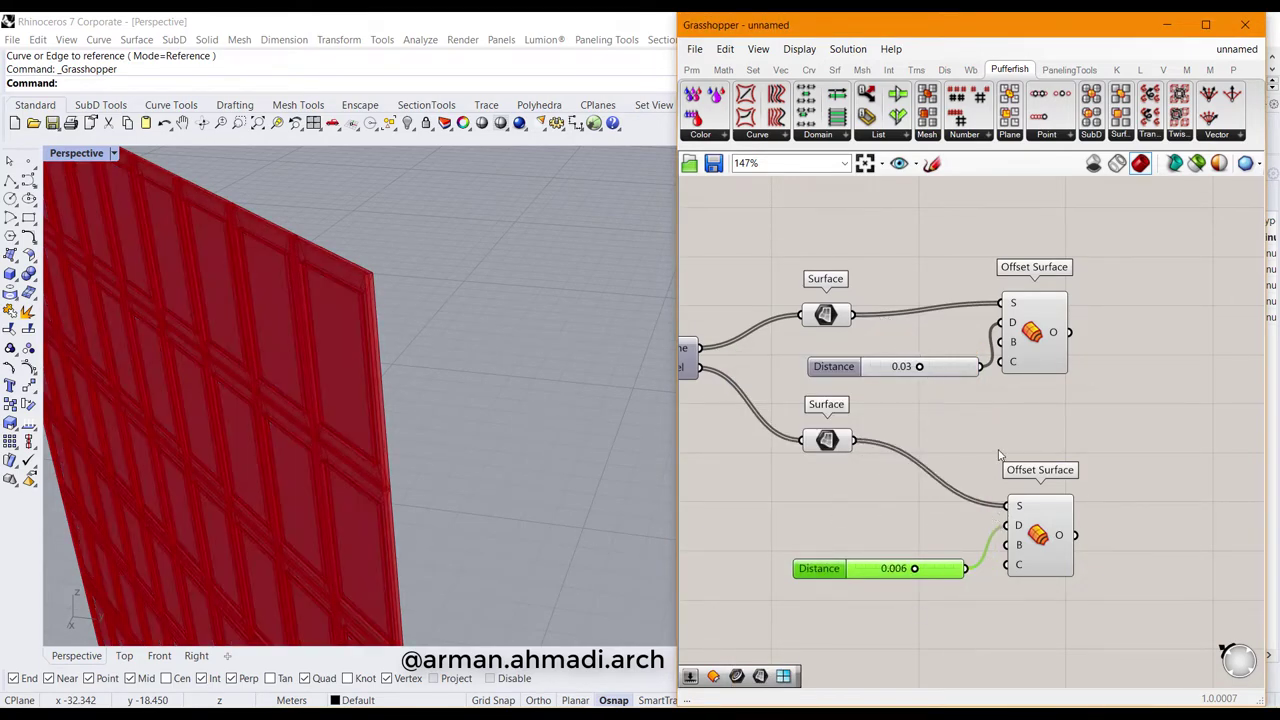
{"action": "scroll", "coordinate": [950, 420], "scroll_direction": "down", "scroll_amount": 3}
{"action": "scroll", "coordinate": [979, 415], "scroll_direction": "up", "scroll_amount": 3}
{"action": "right_click", "coordinate": [979, 415]}
{"action": "left_click", "coordinate": [979, 413]}
- Check the frame and glass offset previews from a frontal view of the wall
{"action": "scroll", "coordinate": [979, 415], "scroll_direction": "down", "scroll_amount": 3}
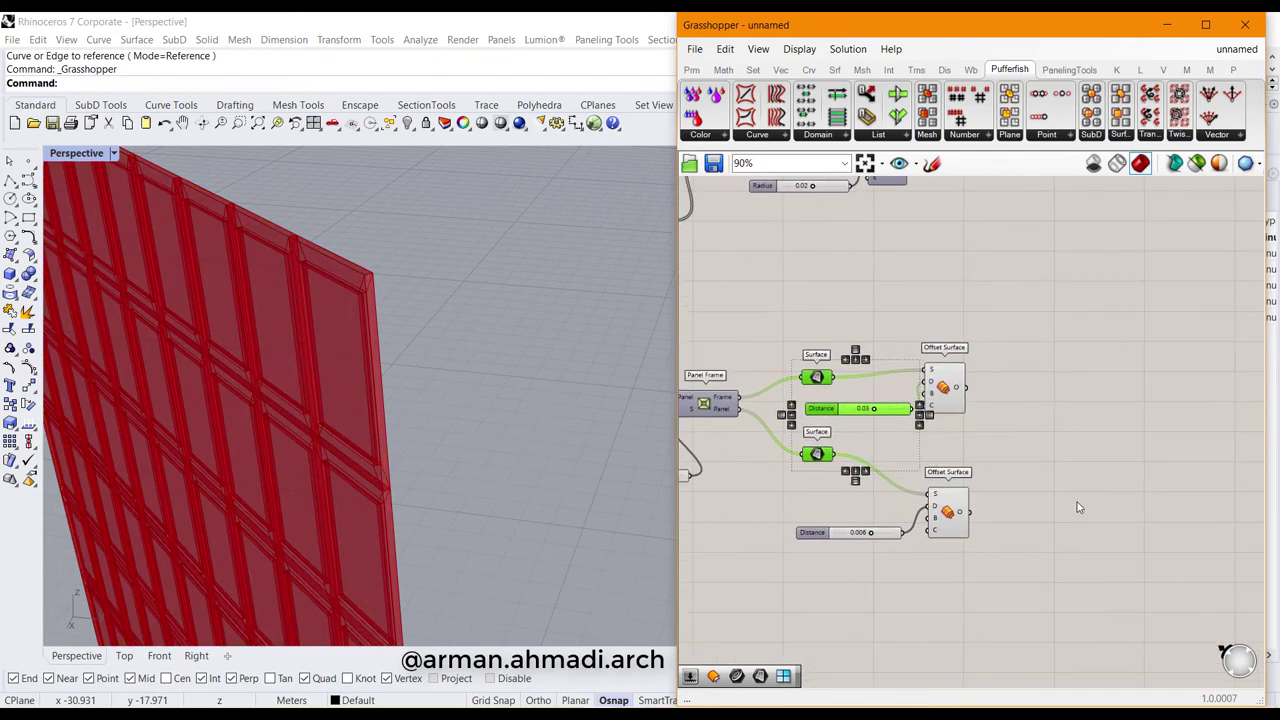
{"action": "left_click", "coordinate": [948, 387]}
{"action": "right_click_drag", "start_coordinate": [378, 467], "coordinate": [526, 357]}
{"action": "left_click", "coordinate": [948, 512]}
{"action": "scroll", "coordinate": [354, 342], "scroll_direction": "up", "scroll_amount": 3}
{"action": "scroll", "coordinate": [360, 402], "scroll_direction": "up", "scroll_amount": 2}
{"action": "scroll", "coordinate": [358, 402], "scroll_direction": "down", "scroll_amount": 3}
{"action": "scroll", "coordinate": [410, 420], "scroll_direction": "down", "scroll_amount": 3}
{"action": "right_click_drag", "start_coordinate": [410, 420], "coordinate": [416, 426]}
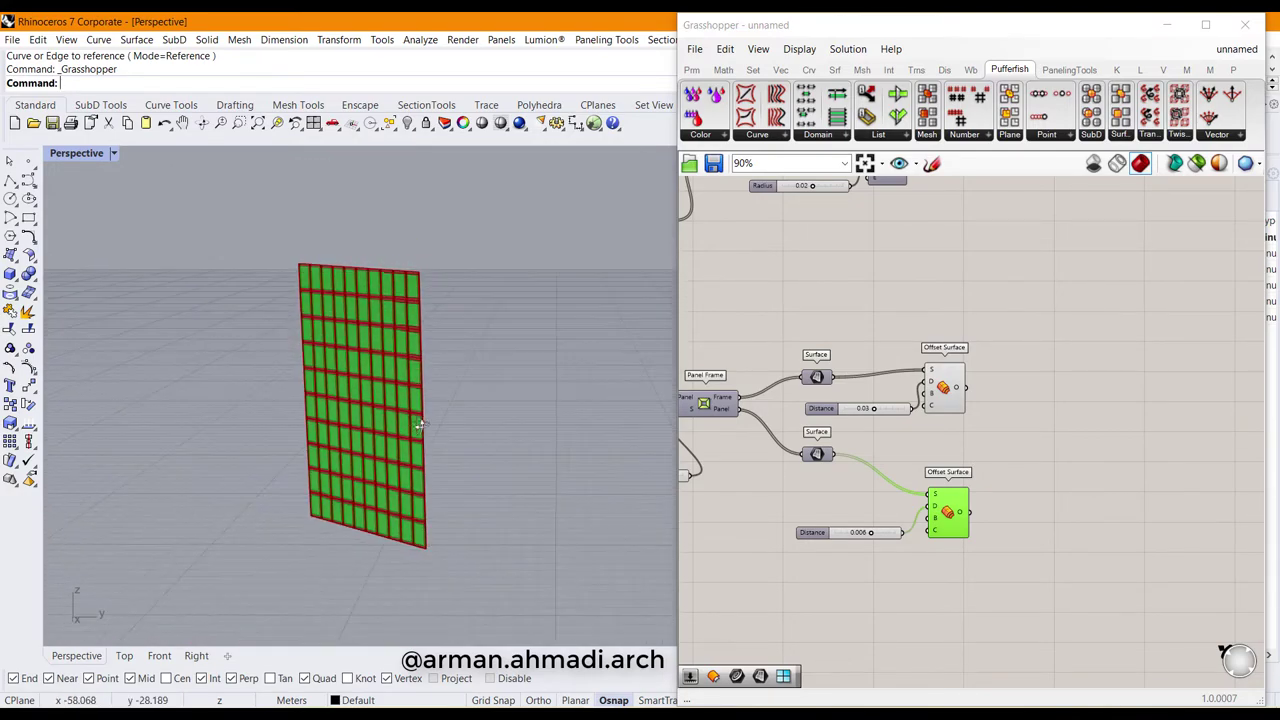
- Bake the offset glass panels as a group onto Layer 02
{"action": "scroll", "coordinate": [1010, 537], "scroll_direction": "up", "scroll_amount": 2}
{"action": "left_click", "coordinate": [1010, 537]}
{"action": "right_click", "coordinate": [926, 510]}
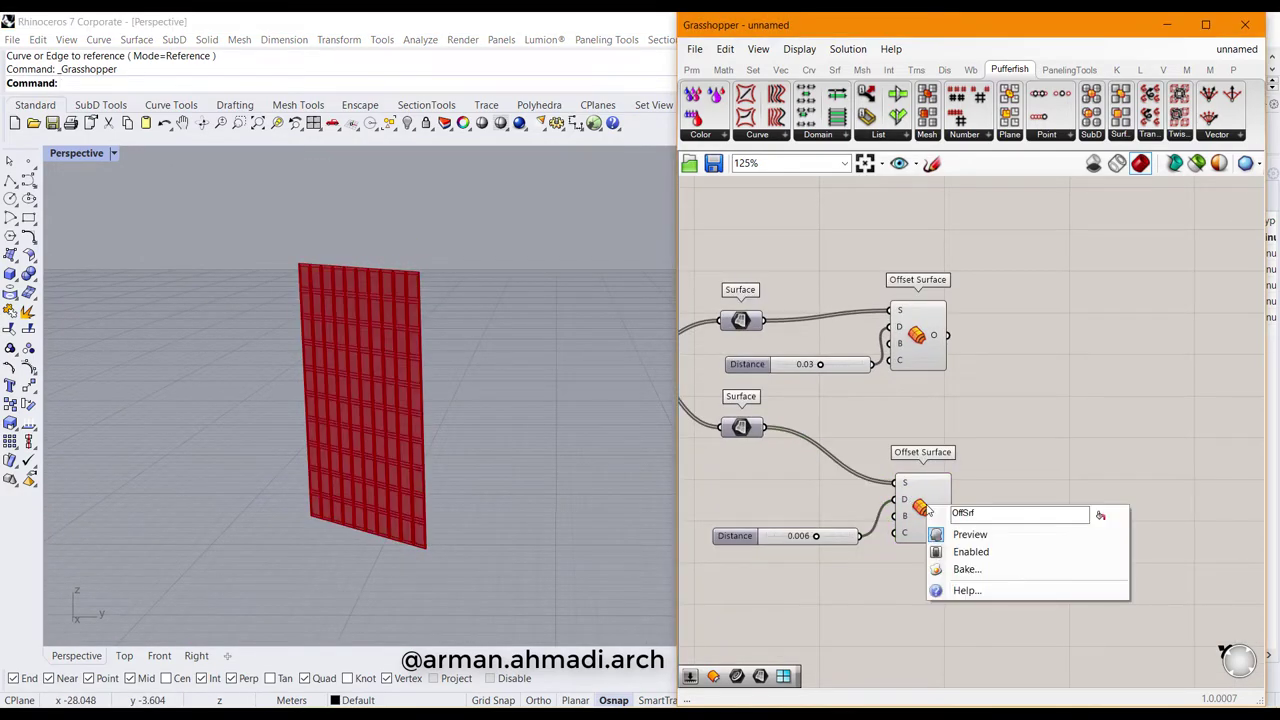
{"action": "left_click", "coordinate": [965, 570]}
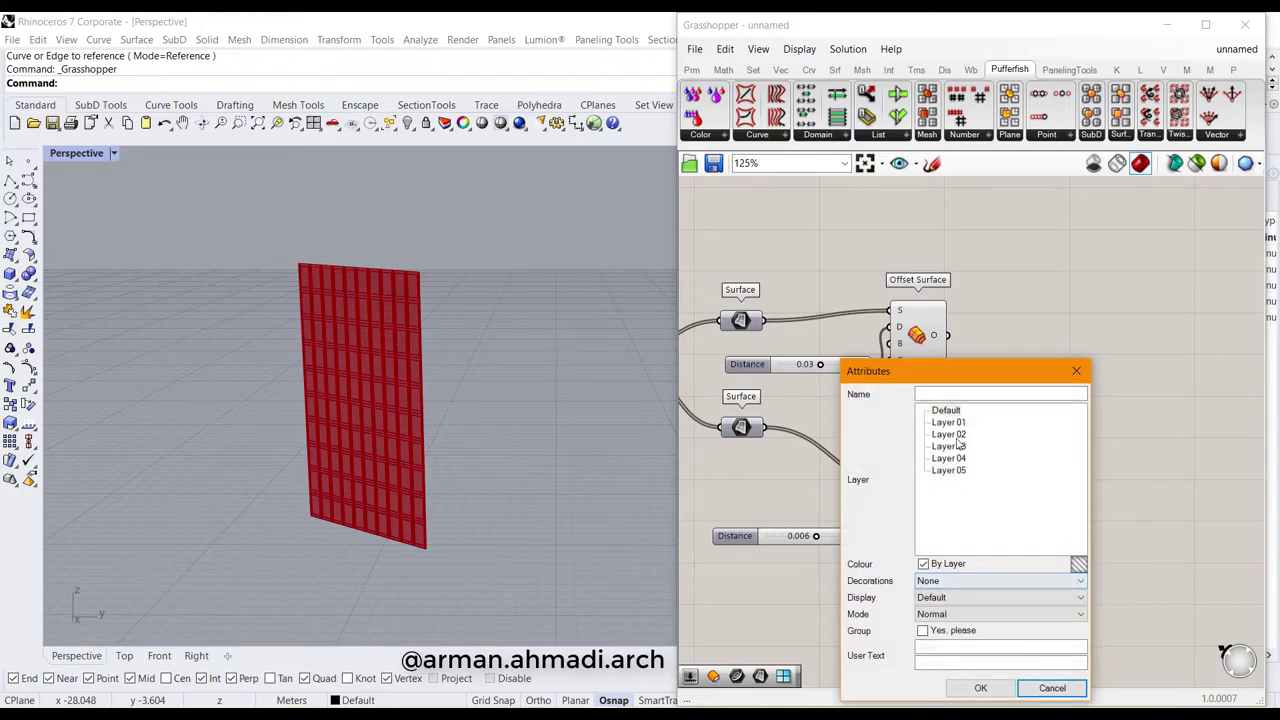
{"action": "left_click", "coordinate": [956, 437]}
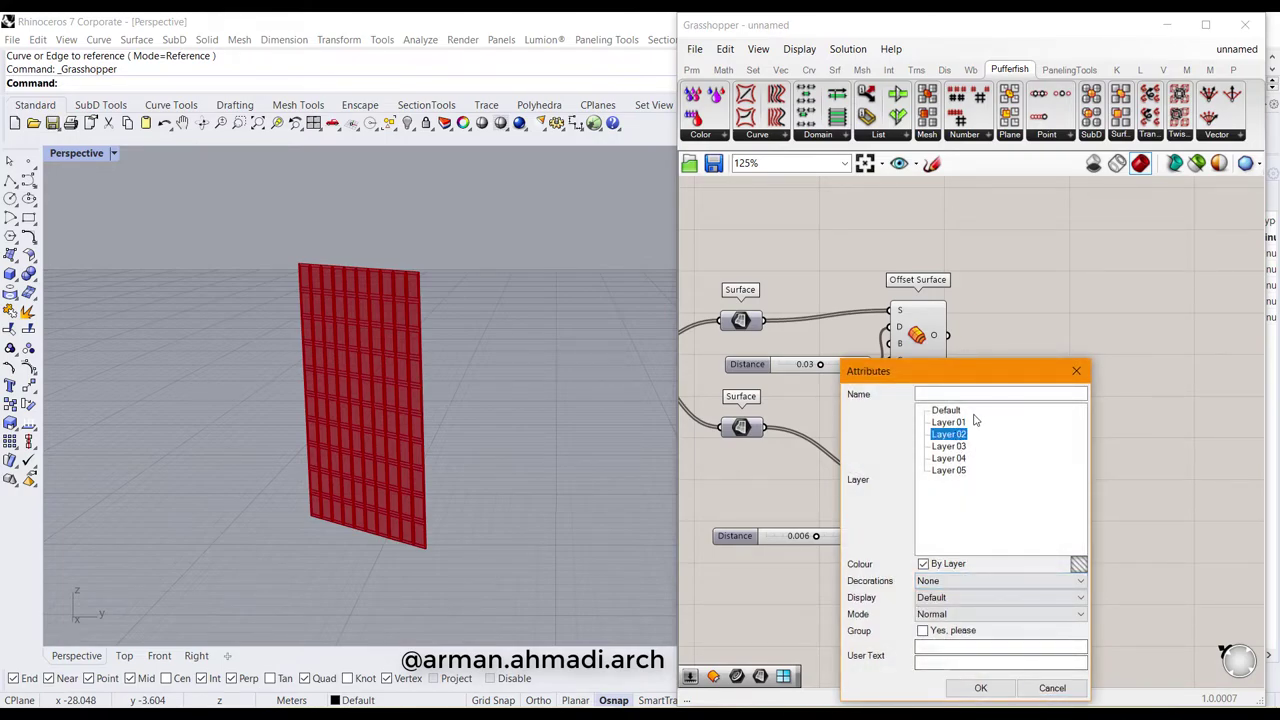
{"action": "left_click", "coordinate": [922, 631]}
{"action": "left_click", "coordinate": [978, 689]}
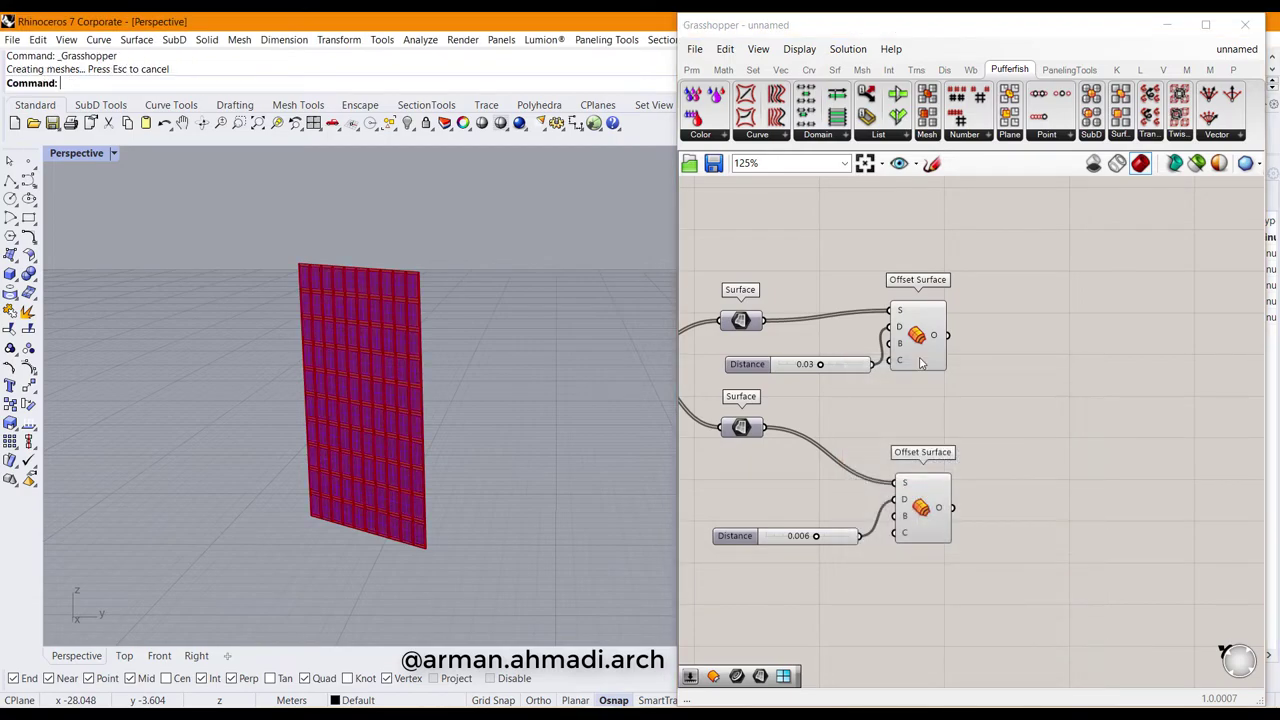
- Bake the offset frames as a group onto Layer 01
{"action": "right_click", "coordinate": [914, 338]}
{"action": "left_click", "coordinate": [948, 403]}
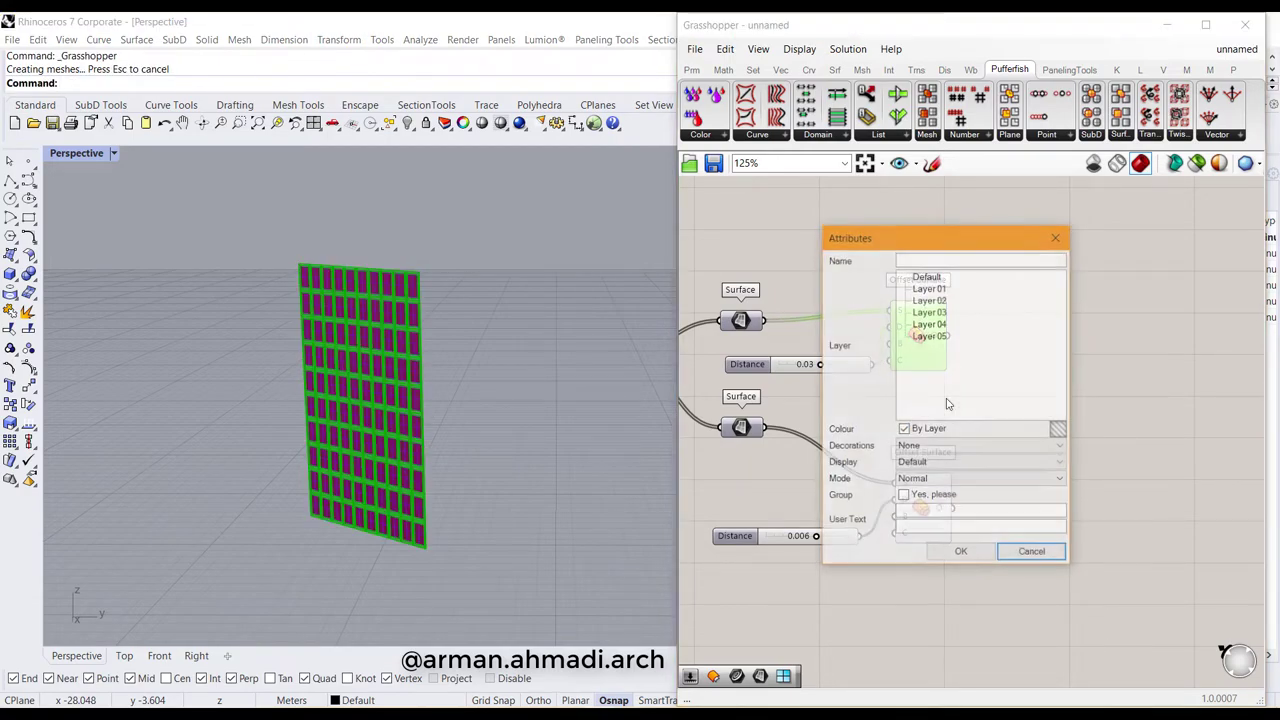
{"action": "left_click", "coordinate": [930, 287]}
{"action": "left_click", "coordinate": [912, 497]}
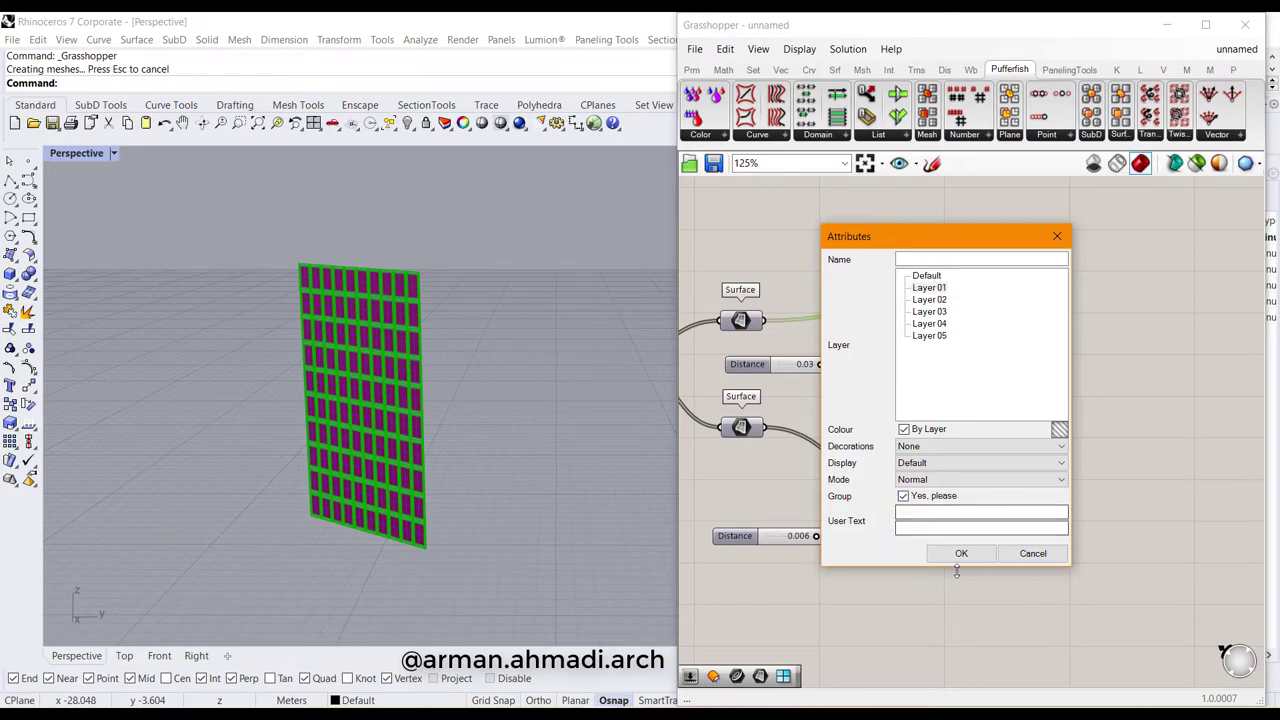
{"action": "left_click", "coordinate": [952, 554]}
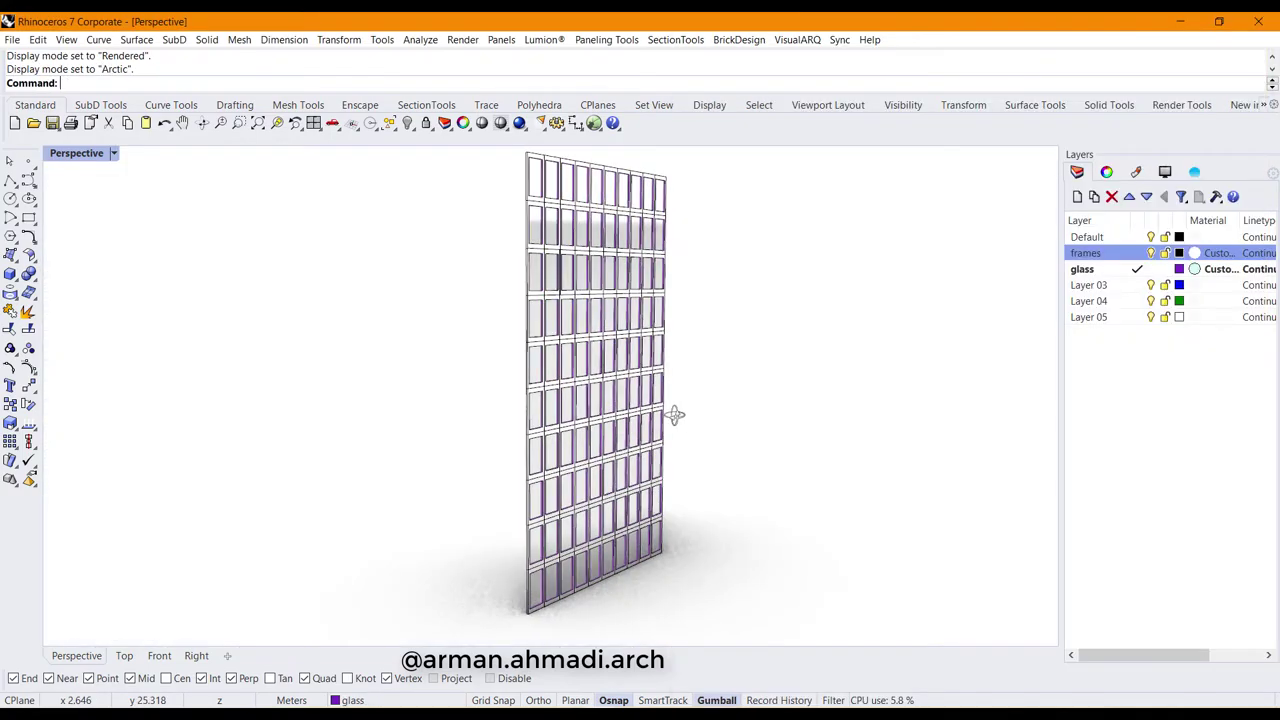
{"action": "right_click_drag", "start_coordinate": [677, 414], "coordinate": [636, 425]}
{"action": "scroll", "coordinate": [636, 425], "scroll_direction": "up", "scroll_amount": 3}
{"action": "scroll", "coordinate": [636, 425], "scroll_direction": "up", "scroll_amount": 3}
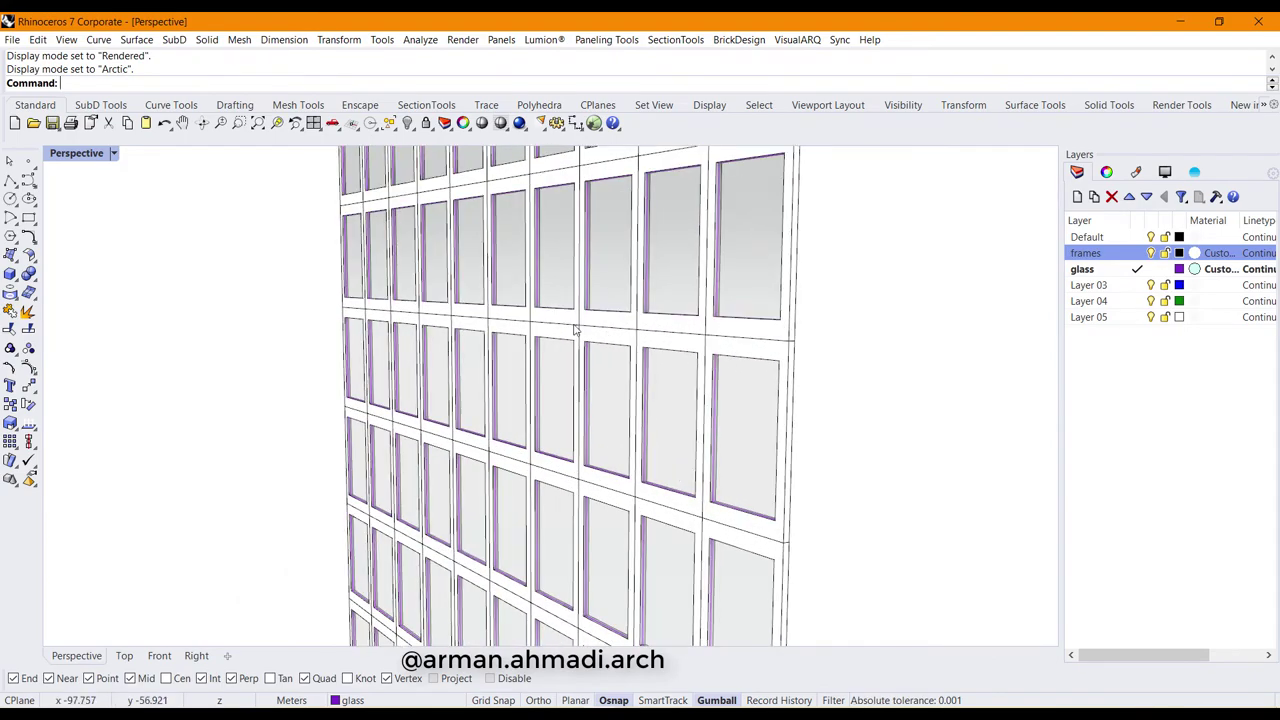
{"action": "right_click_drag", "start_coordinate": [583, 440], "coordinate": [499, 452]}
{"action": "scroll", "coordinate": [621, 443], "scroll_direction": "down", "scroll_amount": 3}
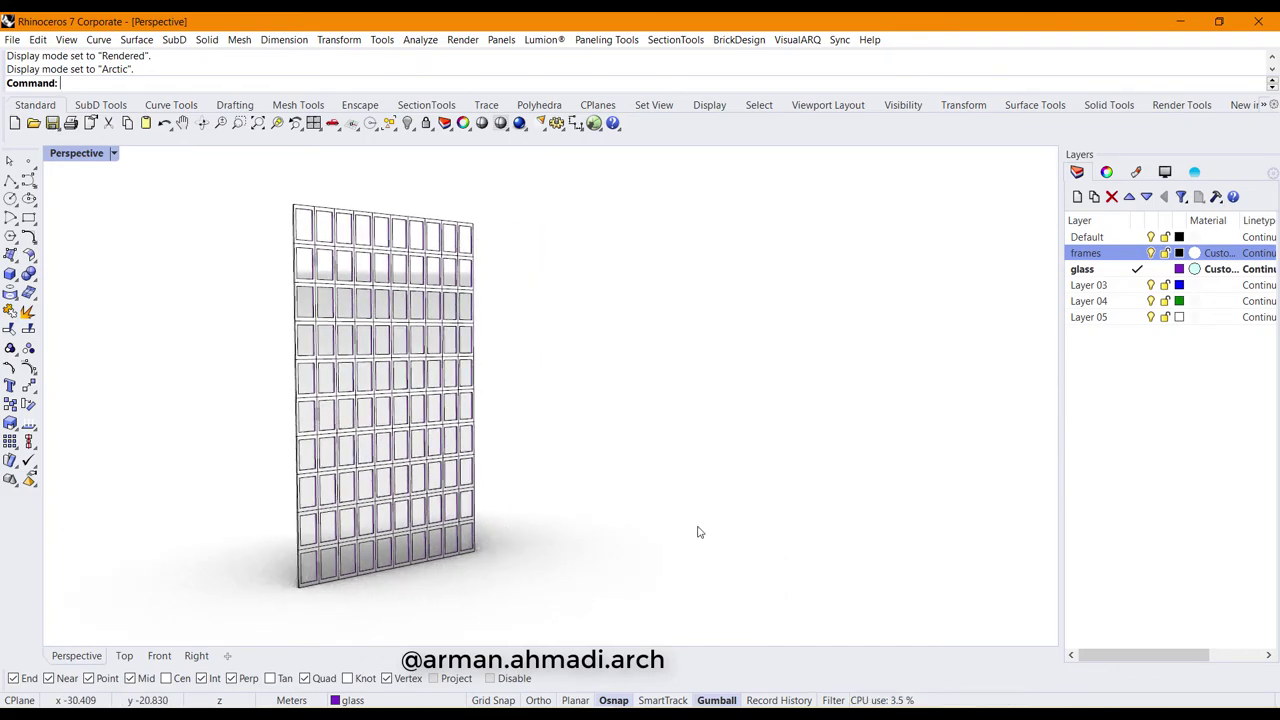